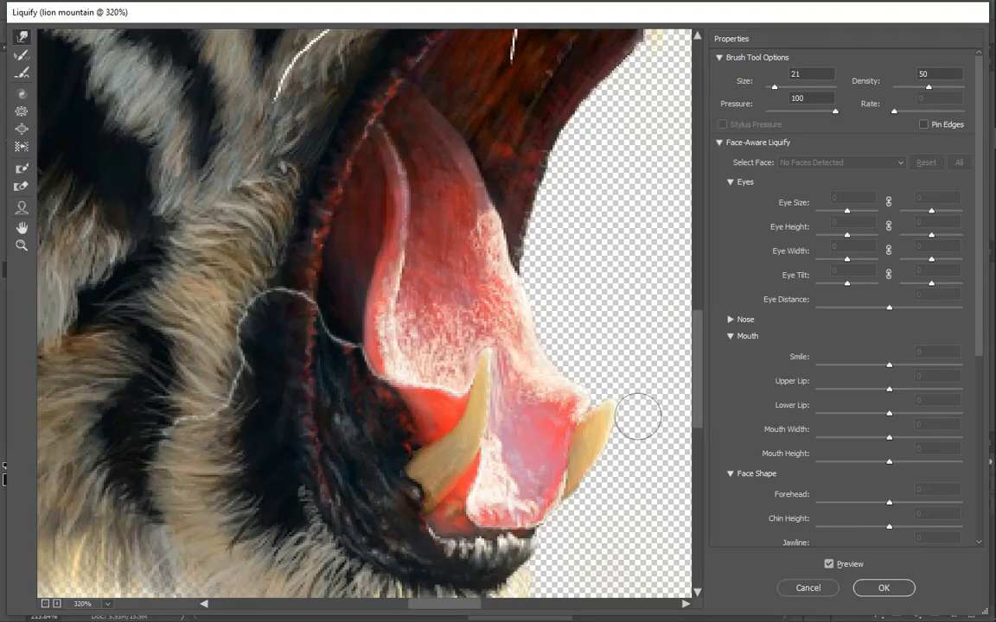
- Reshape the tiger's open mouth and fangs with the Liquify filter and apply the result
{"action": "left_click_drag", "start_coordinate": [631, 384], "coordinate": [382, 149]}
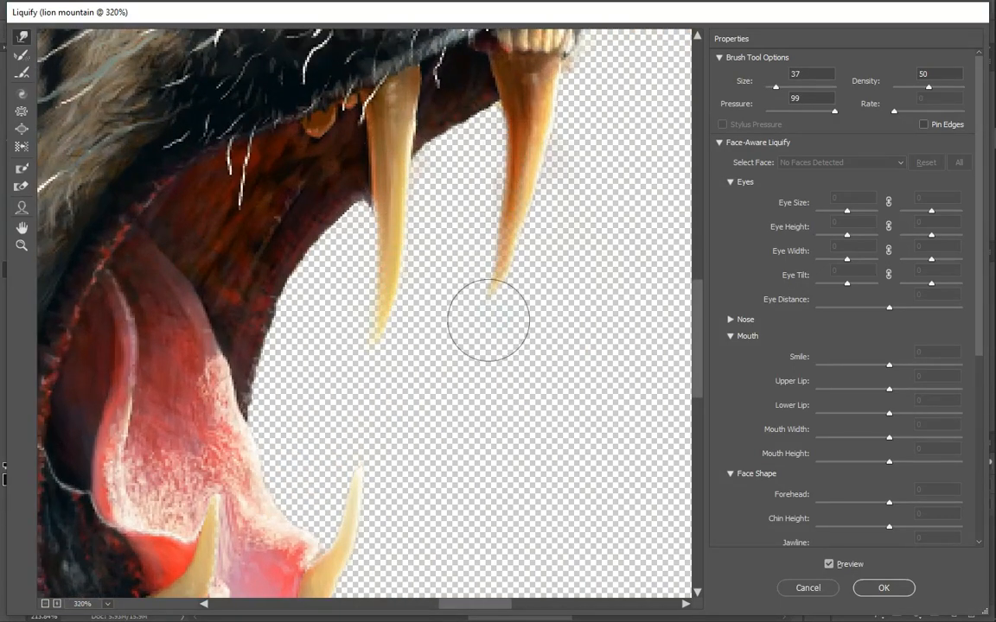
{"action": "key", "text": "Return"}
- Erase the stray pixels and faint leftovers along the upper outline of the tiger's head on Layer 3
{"action": "scroll", "coordinate": [429, 211], "scroll_direction": "up", "scroll_amount": 5}
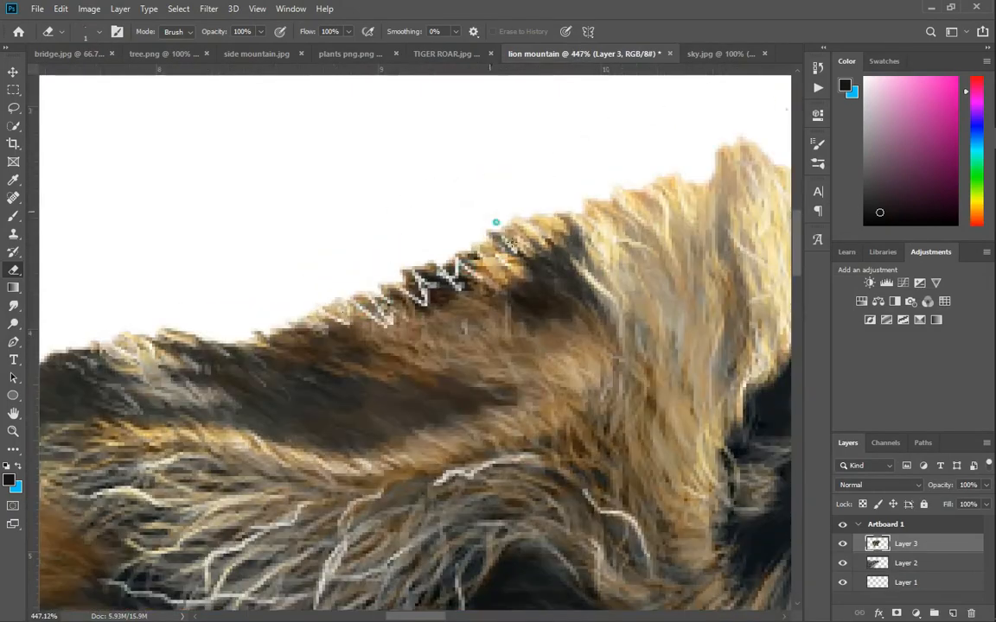
{"action": "scroll", "coordinate": [607, 192], "scroll_direction": "down", "scroll_amount": 2}
{"action": "scroll", "coordinate": [703, 207], "scroll_direction": "down", "scroll_amount": 5}
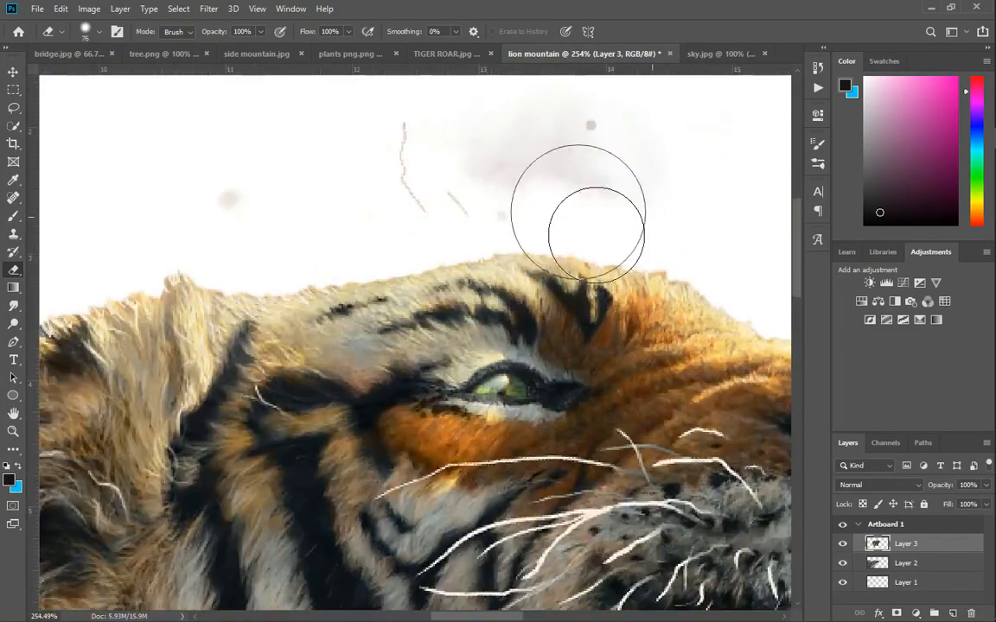
{"action": "scroll", "coordinate": [596, 273], "scroll_direction": "up", "scroll_amount": 1}
{"action": "scroll", "coordinate": [598, 303], "scroll_direction": "down", "scroll_amount": 4}
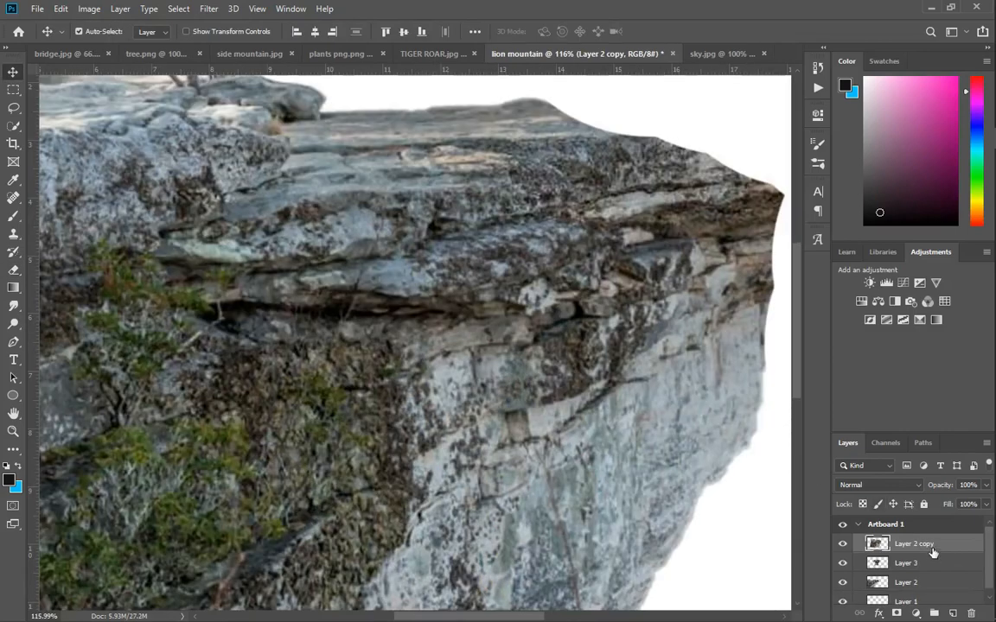
- Clip Layer 2 copy to the tiger's Layer 3, hide Layer 2, and lower the copy's opacity to 19%
{"action": "right_click", "coordinate": [925, 544]}
{"action": "left_click", "coordinate": [791, 303]}
{"action": "left_click", "coordinate": [843, 584]}
{"action": "left_click_drag", "start_coordinate": [943, 488], "coordinate": [898, 466]}
{"action": "scroll", "coordinate": [521, 291], "scroll_direction": "up", "scroll_amount": 2}
{"action": "scroll", "coordinate": [521, 290], "scroll_direction": "down", "scroll_amount": 2}
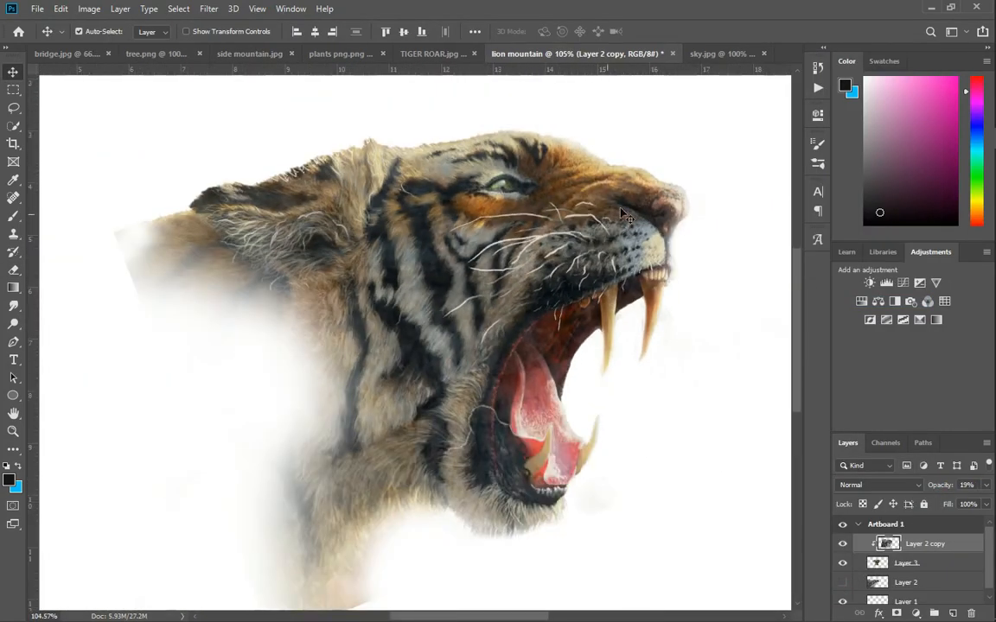
- Erase the rock texture of Layer 2 copy over the tiger's eye with a small soft Eraser
{"action": "scroll", "coordinate": [620, 246], "scroll_direction": "up", "scroll_amount": 2}
{"action": "right_click", "coordinate": [13, 270]}
{"action": "left_click", "coordinate": [73, 271]}
{"action": "scroll", "coordinate": [460, 220], "scroll_direction": "up", "scroll_amount": 2}
{"action": "mouse_move", "coordinate": [551, 249]}
{"action": "left_mouse_down"}
{"action": "mouse_move", "coordinate": [296, 122]}
{"action": "mouse_move", "coordinate": [273, 122]}
{"action": "left_mouse_up"}
{"action": "scroll", "coordinate": [464, 164], "scroll_direction": "up", "scroll_amount": 5}
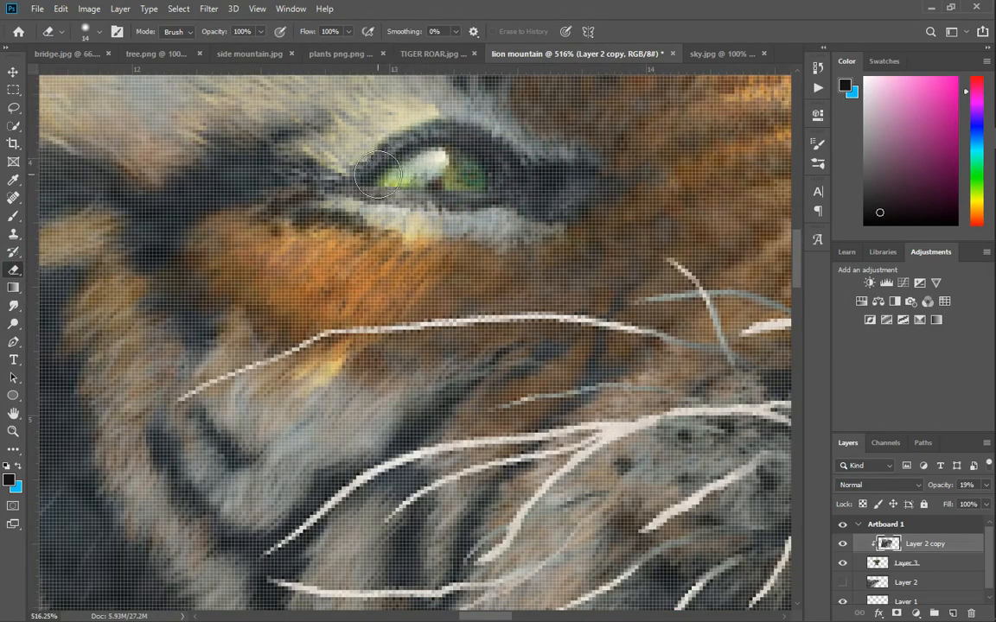
{"action": "left_click_drag", "start_coordinate": [557, 191], "coordinate": [332, 161]}
{"action": "scroll", "coordinate": [382, 253], "scroll_direction": "down", "scroll_amount": 10}
- Erase the rock texture over the open mouth, fangs and tongue, using 43% Eraser opacity for the softer strokes
{"action": "left_click_drag", "start_coordinate": [570, 283], "coordinate": [632, 362]}
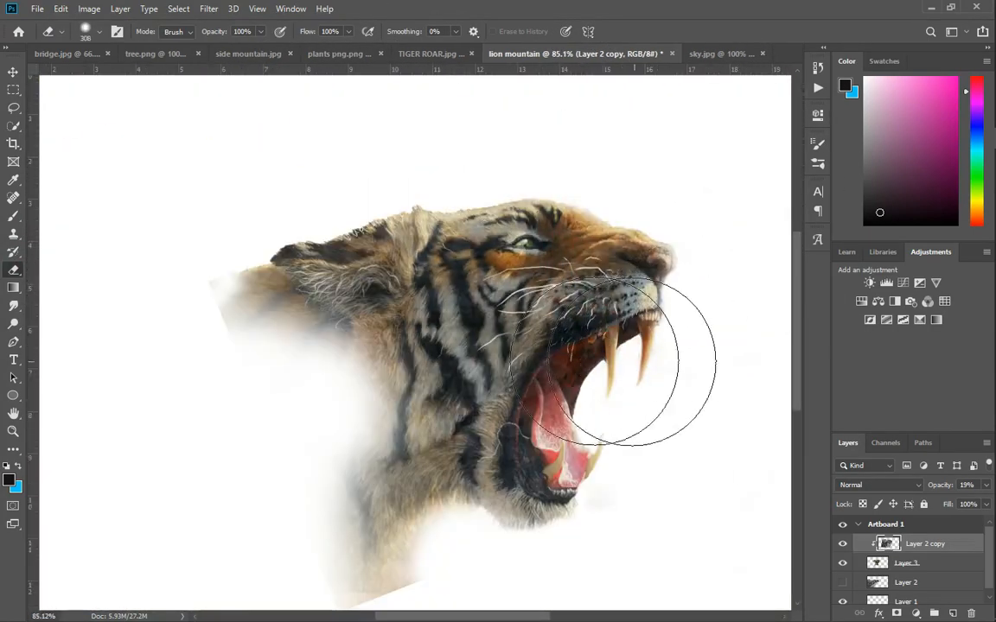
{"action": "left_click_drag", "start_coordinate": [655, 423], "coordinate": [585, 419]}
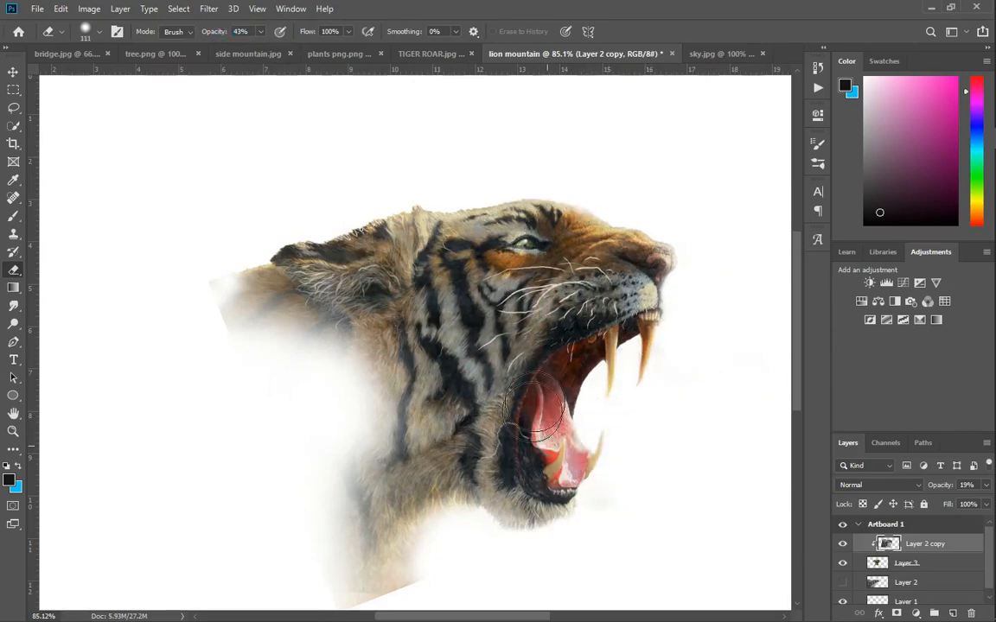
{"action": "left_click_drag", "start_coordinate": [640, 371], "coordinate": [665, 368]}
{"action": "scroll", "coordinate": [583, 416], "scroll_direction": "down", "scroll_amount": 3}
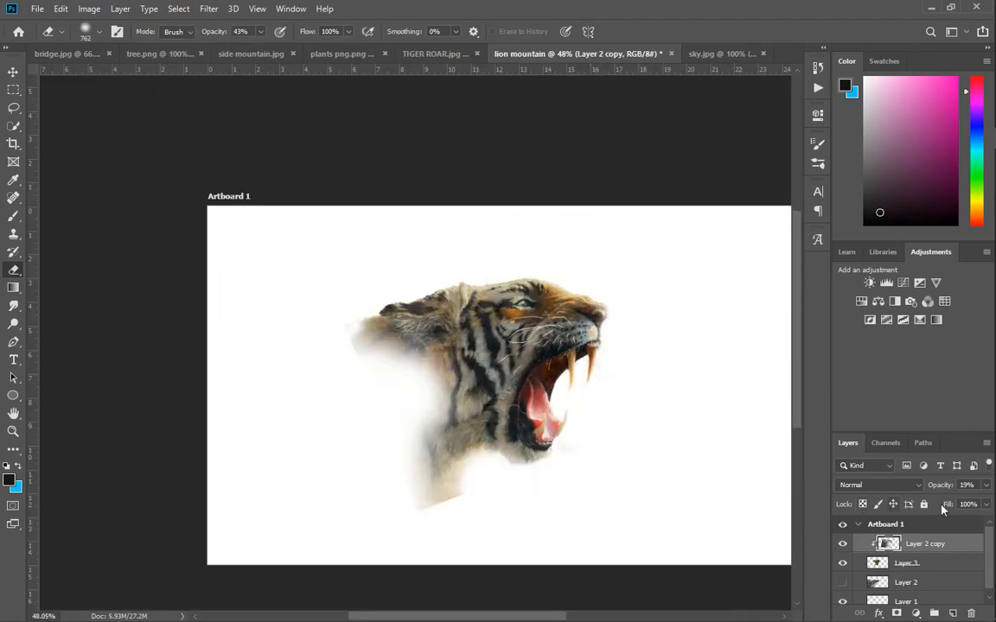
- Restore Layer 2 copy to 100% opacity and softly erase its rock texture over the tiger's muzzle and jaw
{"action": "scroll", "coordinate": [599, 334], "scroll_direction": "up", "scroll_amount": 2}
{"action": "left_click_drag", "start_coordinate": [545, 289], "coordinate": [567, 277]}
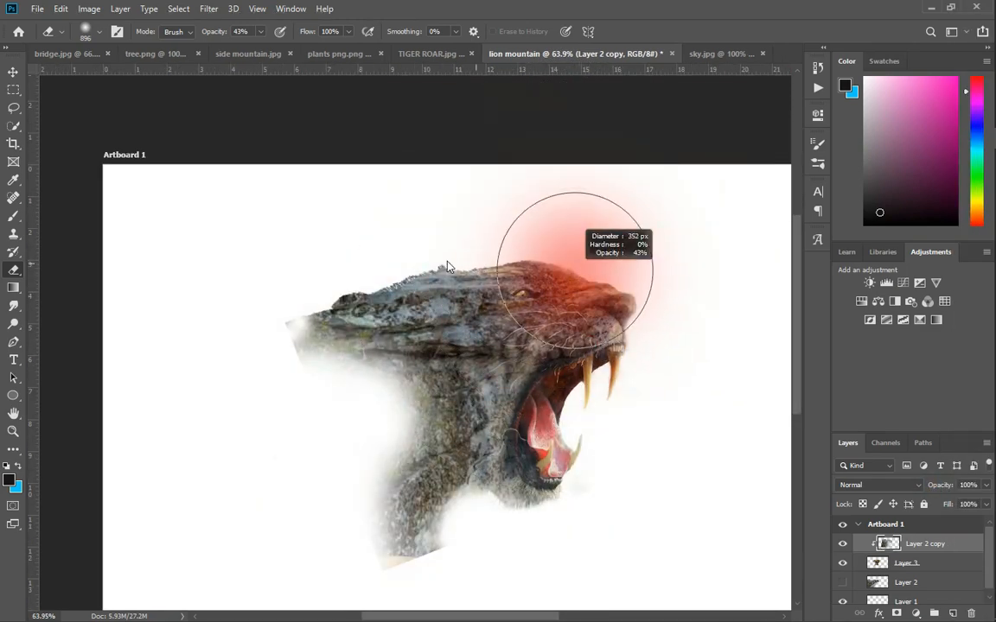
{"action": "scroll", "coordinate": [516, 269], "scroll_direction": "up", "scroll_amount": 3}
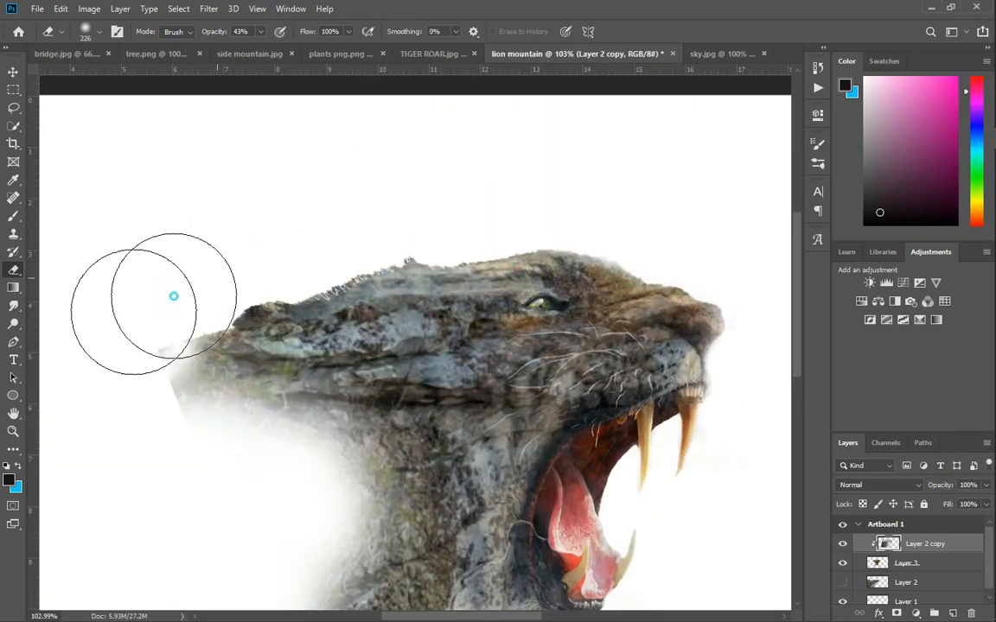
{"action": "scroll", "coordinate": [510, 231], "scroll_direction": "down", "scroll_amount": 3}
{"action": "left_click_drag", "start_coordinate": [519, 421], "coordinate": [578, 468]}
{"action": "scroll", "coordinate": [557, 276], "scroll_direction": "down", "scroll_amount": 3}
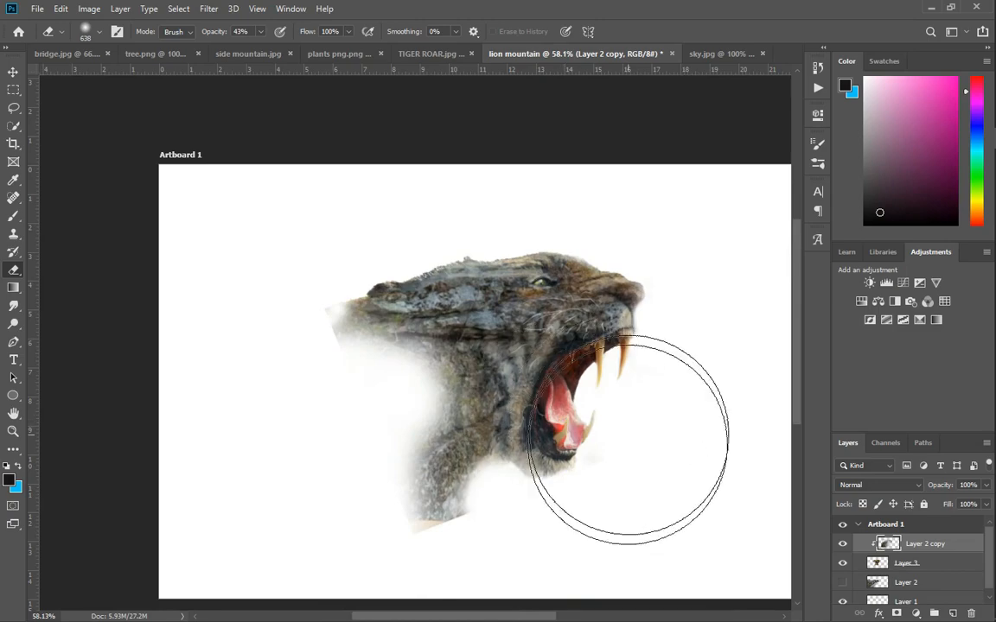
- Show Layer 2 and erase parts of the clipped rock texture so the fur blends around the jaw and neck
{"action": "left_click", "coordinate": [843, 582]}
{"action": "mouse_move", "coordinate": [523, 390]}
{"action": "left_mouse_down"}
{"action": "mouse_move", "coordinate": [476, 420]}
{"action": "mouse_move", "coordinate": [510, 441]}
{"action": "left_mouse_up"}
{"action": "scroll", "coordinate": [464, 484], "scroll_direction": "up", "scroll_amount": 4}
{"action": "mouse_move", "coordinate": [518, 438]}
{"action": "left_mouse_down"}
{"action": "mouse_move", "coordinate": [480, 444]}
{"action": "mouse_move", "coordinate": [439, 430]}
{"action": "left_mouse_up"}
{"action": "scroll", "coordinate": [363, 320], "scroll_direction": "down", "scroll_amount": 8}
{"action": "scroll", "coordinate": [233, 322], "scroll_direction": "up", "scroll_amount": 4}
{"action": "scroll", "coordinate": [541, 514], "scroll_direction": "up", "scroll_amount": 5}
{"action": "left_click_drag", "start_coordinate": [505, 518], "coordinate": [306, 493]}
- Erase the leftover lower edge of the tiger's neck on Layer 3 where it extends past the cliff
{"action": "left_click", "coordinate": [905, 564]}
{"action": "left_click_drag", "start_coordinate": [587, 499], "coordinate": [479, 502]}
{"action": "left_click_drag", "start_coordinate": [346, 539], "coordinate": [395, 461]}
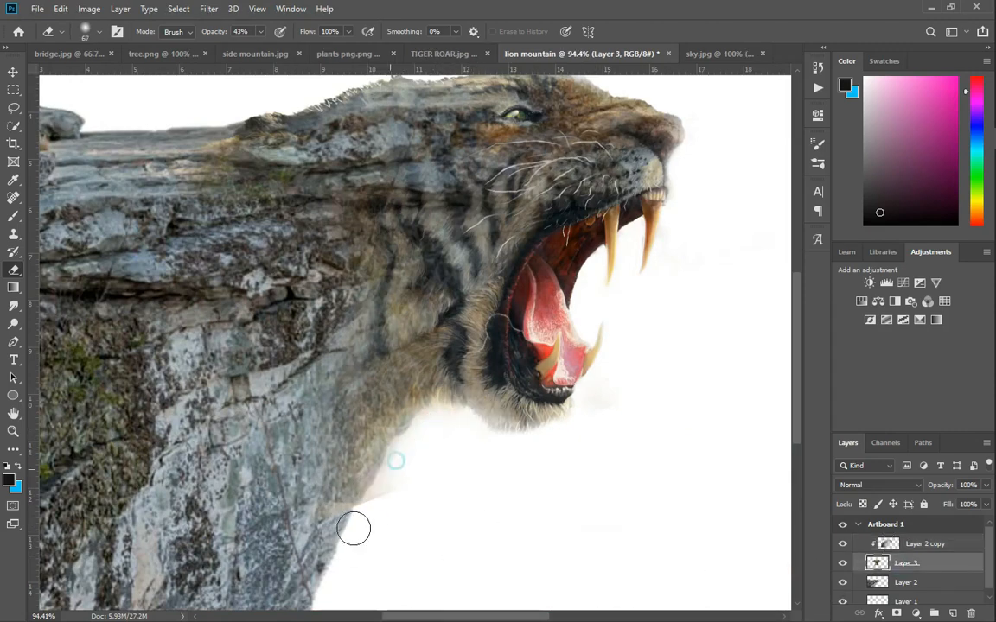
{"action": "left_click_drag", "start_coordinate": [363, 536], "coordinate": [417, 473]}
{"action": "scroll", "coordinate": [404, 424], "scroll_direction": "down", "scroll_amount": 4}
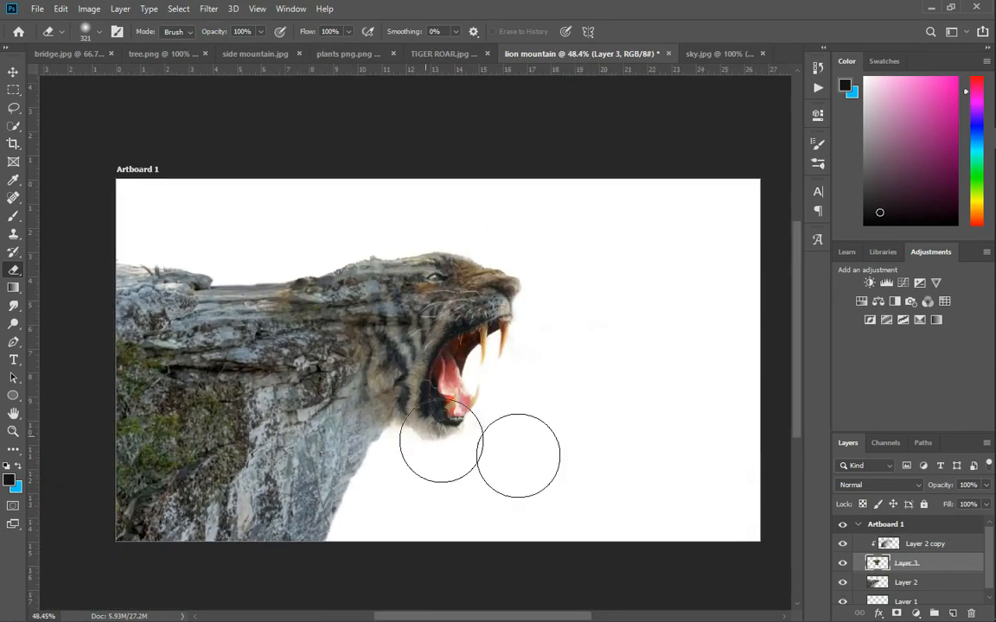
- Erase the rough fur tufts along the top edge of the tiger's ear and neck on Layer 3
{"action": "scroll", "coordinate": [326, 241], "scroll_direction": "up", "scroll_amount": 3}
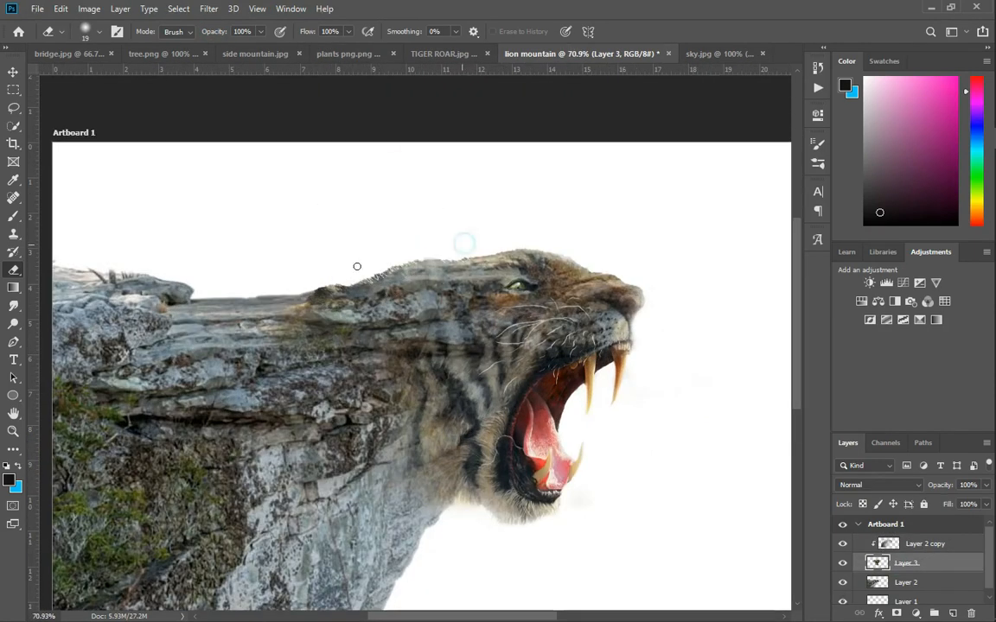
{"action": "scroll", "coordinate": [372, 262], "scroll_direction": "down", "scroll_amount": 2}
{"action": "scroll", "coordinate": [444, 220], "scroll_direction": "up", "scroll_amount": 2}
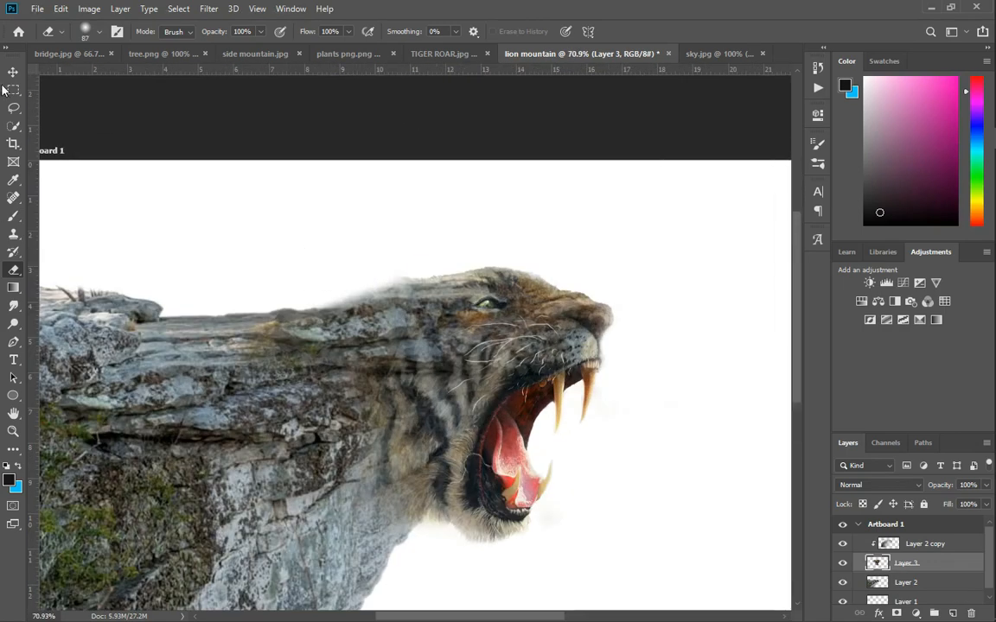
- Warp the cliff on Layer 2 so its top surface slopes up into the back of the tiger's head
{"action": "key", "text": "ctrl+t"}
{"action": "left_click", "coordinate": [618, 32]}
{"action": "left_click_drag", "start_coordinate": [488, 304], "coordinate": [492, 285]}
{"action": "left_click_drag", "start_coordinate": [263, 314], "coordinate": [266, 330]}
{"action": "left_click_drag", "start_coordinate": [413, 302], "coordinate": [411, 283]}
{"action": "left_click_drag", "start_coordinate": [177, 341], "coordinate": [166, 312]}
{"action": "key", "text": "Return"}
{"action": "scroll", "coordinate": [305, 366], "scroll_direction": "down", "scroll_amount": 7}
{"action": "scroll", "coordinate": [354, 399], "scroll_direction": "up", "scroll_amount": 8}
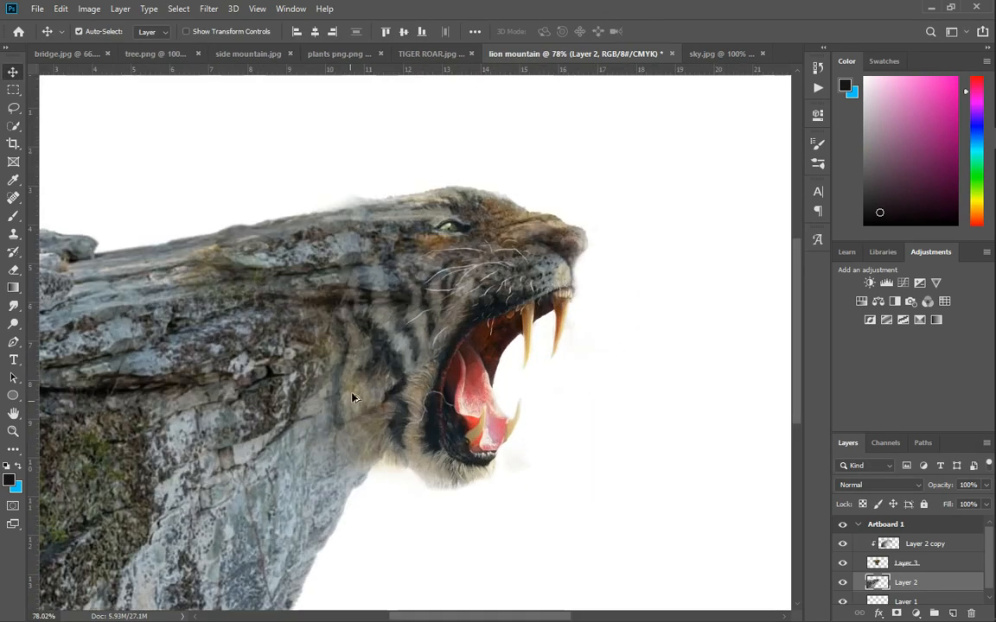
{"action": "scroll", "coordinate": [356, 399], "scroll_direction": "down", "scroll_amount": 7}
{"action": "scroll", "coordinate": [395, 411], "scroll_direction": "up", "scroll_amount": 5}
{"action": "left_click_drag", "start_coordinate": [398, 410], "coordinate": [422, 392]}
{"action": "key", "text": "ctrl+z"}
{"action": "left_click", "coordinate": [879, 564], "text": "shift"}
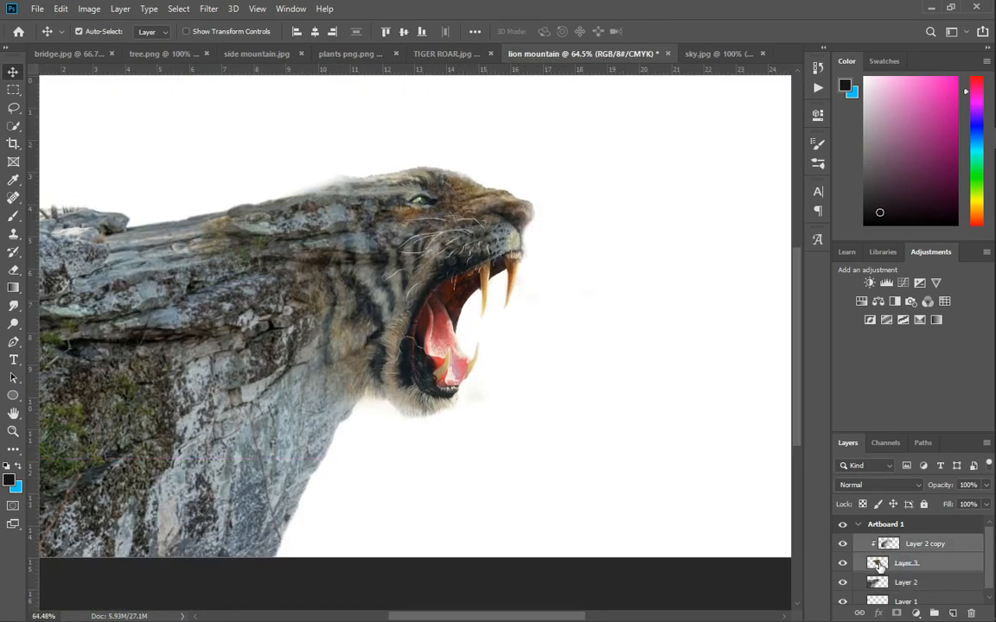
- Add a Vibrance adjustment above Layer 2 copy with vibrance -29, clip it to the tiger, and lower its saturation
{"action": "left_click", "coordinate": [958, 541]}
{"action": "scroll", "coordinate": [419, 237], "scroll_direction": "down", "scroll_amount": 2}
{"action": "scroll", "coordinate": [419, 237], "scroll_direction": "up", "scroll_amount": 1}
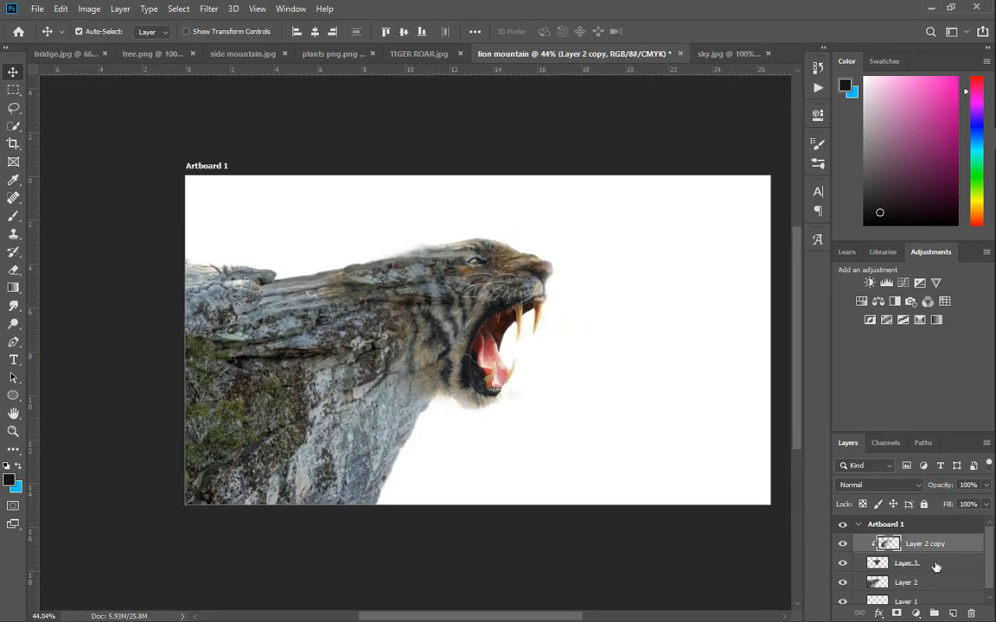
{"action": "left_click", "coordinate": [937, 283]}
{"action": "left_click_drag", "start_coordinate": [699, 168], "coordinate": [671, 167]}
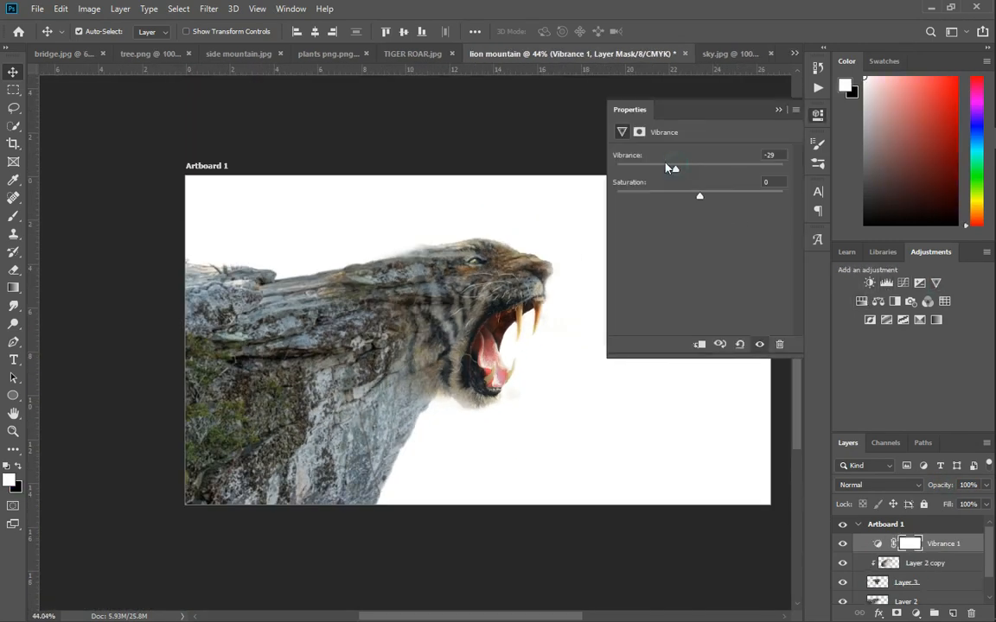
{"action": "right_click", "coordinate": [942, 543]}
{"action": "left_click", "coordinate": [830, 304]}
{"action": "left_click_drag", "start_coordinate": [700, 196], "coordinate": [677, 196]}
{"action": "left_click", "coordinate": [778, 110]}
{"action": "scroll", "coordinate": [598, 223], "scroll_direction": "up", "scroll_amount": 3}
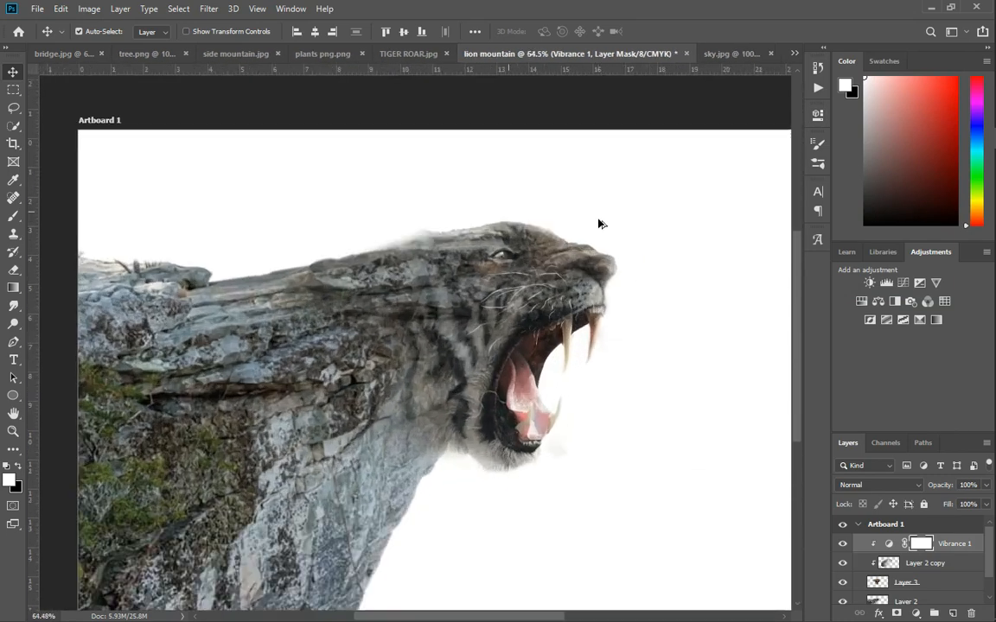
- Bring the sky picture from sky.jpg into the lion mountain document and place its layer below Layer 2
{"action": "scroll", "coordinate": [509, 252], "scroll_direction": "down", "scroll_amount": 3}
{"action": "left_click", "coordinate": [730, 54]}
{"action": "left_click_drag", "start_coordinate": [627, 267], "coordinate": [616, 251]}
{"action": "left_click", "coordinate": [511, 271]}
{"action": "left_click_drag", "start_coordinate": [533, 291], "coordinate": [568, 269]}
{"action": "scroll", "coordinate": [566, 325], "scroll_direction": "down", "scroll_amount": 5}
{"action": "left_click_drag", "start_coordinate": [906, 544], "coordinate": [925, 588]}
- Scale the sky to 230.82% and rotate it -9.91° so it fills the whole artboard
{"action": "key", "text": "ctrl+t"}
{"action": "left_click_drag", "start_coordinate": [634, 367], "coordinate": [759, 452]}
{"action": "left_click_drag", "start_coordinate": [670, 412], "coordinate": [647, 436]}
{"action": "left_click_drag", "start_coordinate": [711, 499], "coordinate": [735, 458]}
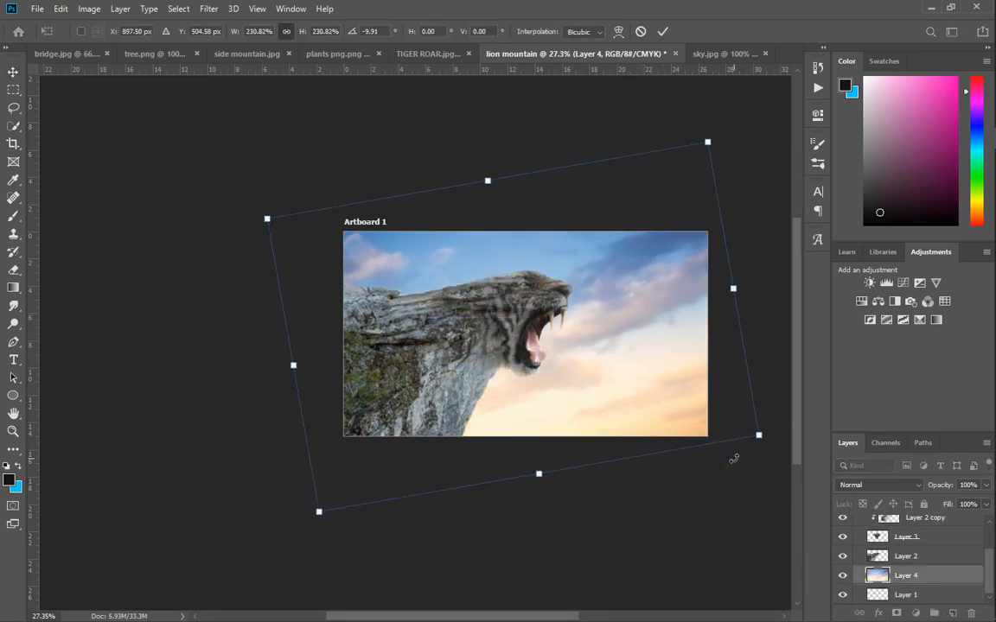
{"action": "double_click", "coordinate": [656, 358]}
- Select the layers from Vibrance 1 down to Layer 2 and move the tiger and cliff left together
{"action": "scroll", "coordinate": [618, 355], "scroll_direction": "up", "scroll_amount": 5}
{"action": "left_click", "coordinate": [462, 261]}
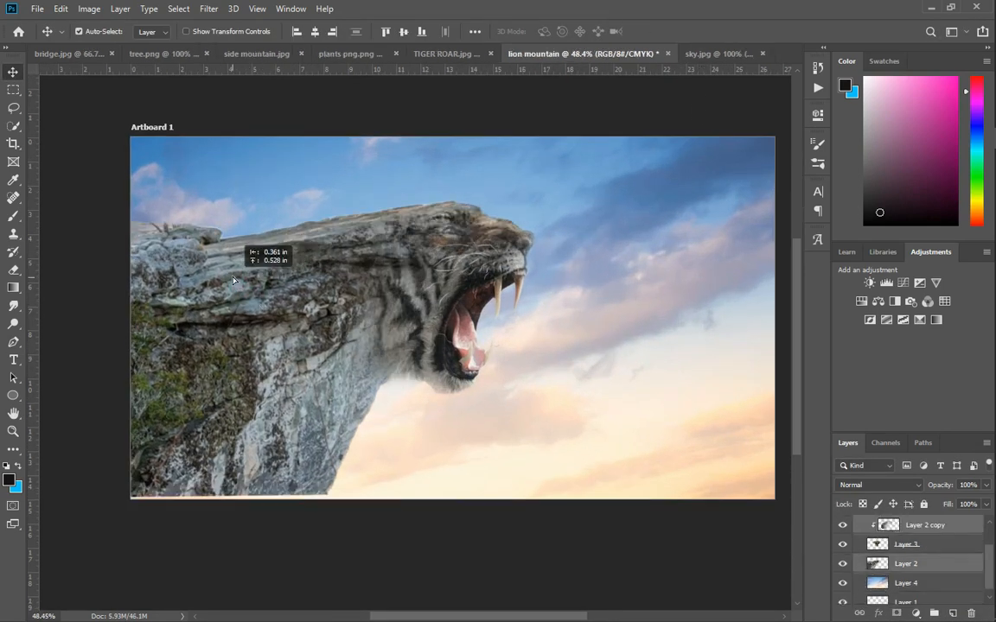
{"action": "left_click", "coordinate": [920, 543]}
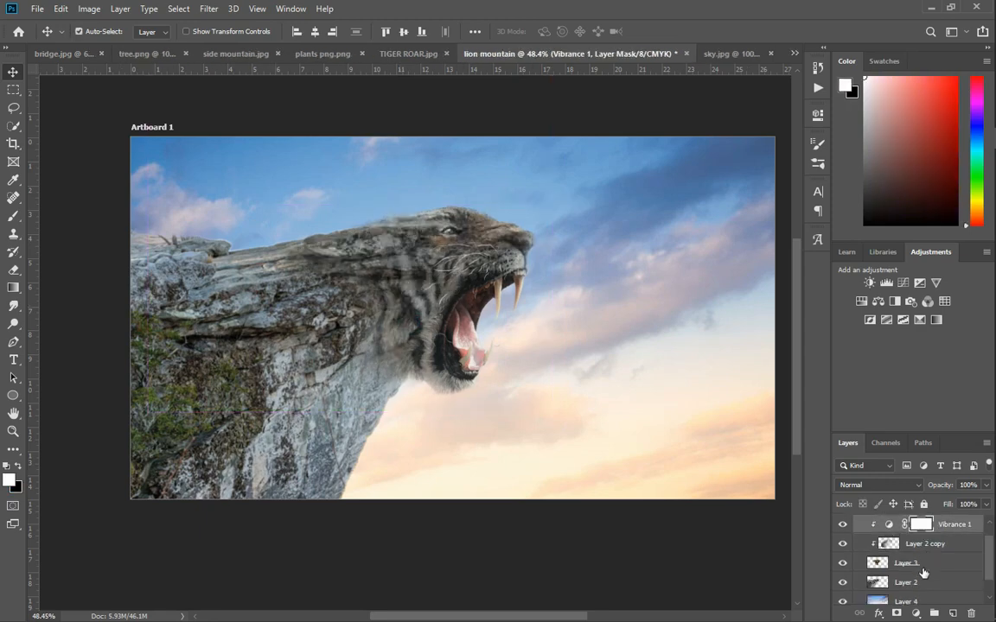
{"action": "left_click", "coordinate": [906, 582], "text": "shift"}
{"action": "left_click_drag", "start_coordinate": [395, 344], "coordinate": [315, 342]}
- Scale the selected tiger and cliff layers down slightly and reposition them against the artboard's left edge
{"action": "key", "text": "ctrl+t"}
{"action": "key", "text": "ctrl+0"}
{"action": "left_click_drag", "start_coordinate": [482, 135], "coordinate": [467, 147]}
{"action": "left_click_drag", "start_coordinate": [447, 216], "coordinate": [447, 232]}
{"action": "left_click_drag", "start_coordinate": [506, 272], "coordinate": [507, 263]}
{"action": "key", "text": "Return"}
{"action": "scroll", "coordinate": [420, 328], "scroll_direction": "up", "scroll_amount": 8}
{"action": "scroll", "coordinate": [350, 281], "scroll_direction": "down", "scroll_amount": 6}
{"action": "scroll", "coordinate": [318, 246], "scroll_direction": "up", "scroll_amount": 2}
{"action": "left_click", "coordinate": [918, 569]}
{"action": "left_click", "coordinate": [920, 542], "text": "shift"}
{"action": "left_click", "coordinate": [922, 526], "text": "shift"}
{"action": "right_click", "coordinate": [922, 525]}
{"action": "left_click", "coordinate": [933, 544]}
{"action": "right_click", "coordinate": [939, 543]}
{"action": "left_click", "coordinate": [778, 444]}
{"action": "right_click", "coordinate": [916, 531]}
{"action": "left_click", "coordinate": [779, 302]}
{"action": "key", "text": "ctrl+z"}
{"action": "key", "text": "ctrl+z"}
- Release the Vibrance adjustment's clipping mask and merge Layer 2 copy down into the tiger's Layer 3
{"action": "right_click", "coordinate": [937, 526]}
{"action": "left_click", "coordinate": [858, 305]}
{"action": "left_click", "coordinate": [939, 547]}
{"action": "right_click", "coordinate": [939, 546]}
{"action": "left_click", "coordinate": [760, 444]}
{"action": "key", "text": "ctrl+0"}
- Clip the Vibrance adjustment to the merged tiger layer again and merge it down into that layer
{"action": "left_click", "coordinate": [949, 527]}
{"action": "right_click", "coordinate": [949, 526]}
{"action": "left_click", "coordinate": [778, 301]}
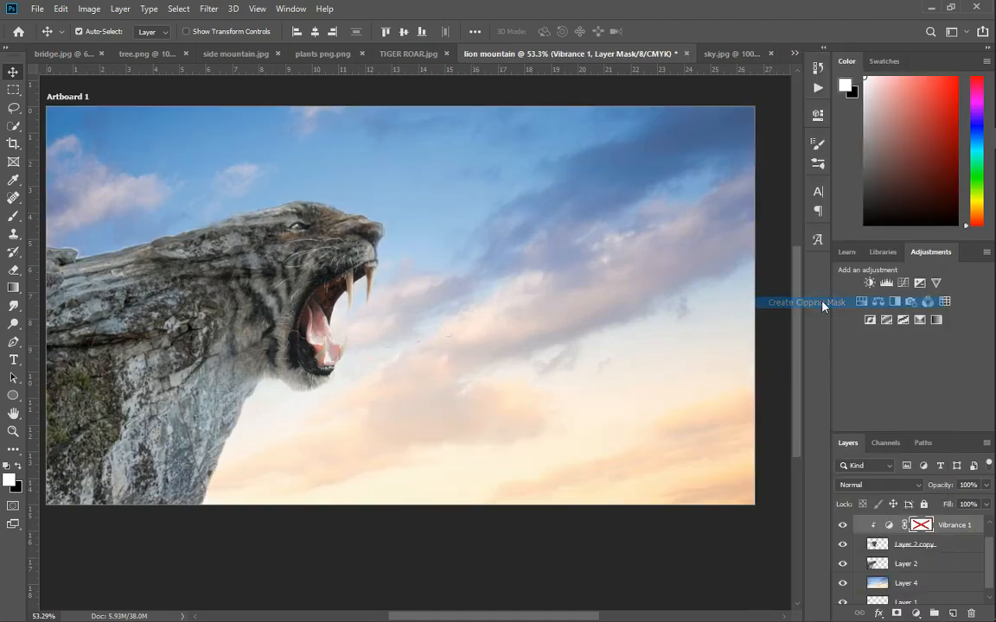
{"action": "right_click", "coordinate": [949, 527]}
{"action": "left_click", "coordinate": [812, 447]}
{"action": "scroll", "coordinate": [236, 329], "scroll_direction": "up", "scroll_amount": 2}
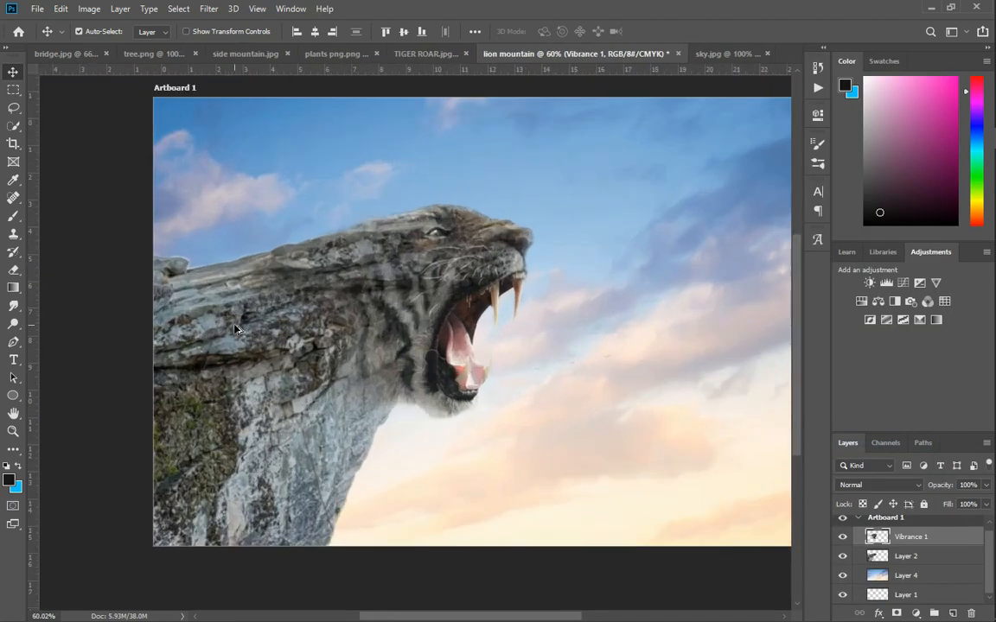
- Merge the tiger layer with the cliff on Layer 2 into a single layer
{"action": "right_click", "coordinate": [906, 556]}
{"action": "left_click", "coordinate": [827, 445]}
{"action": "scroll", "coordinate": [701, 473], "scroll_direction": "down", "scroll_amount": 3}
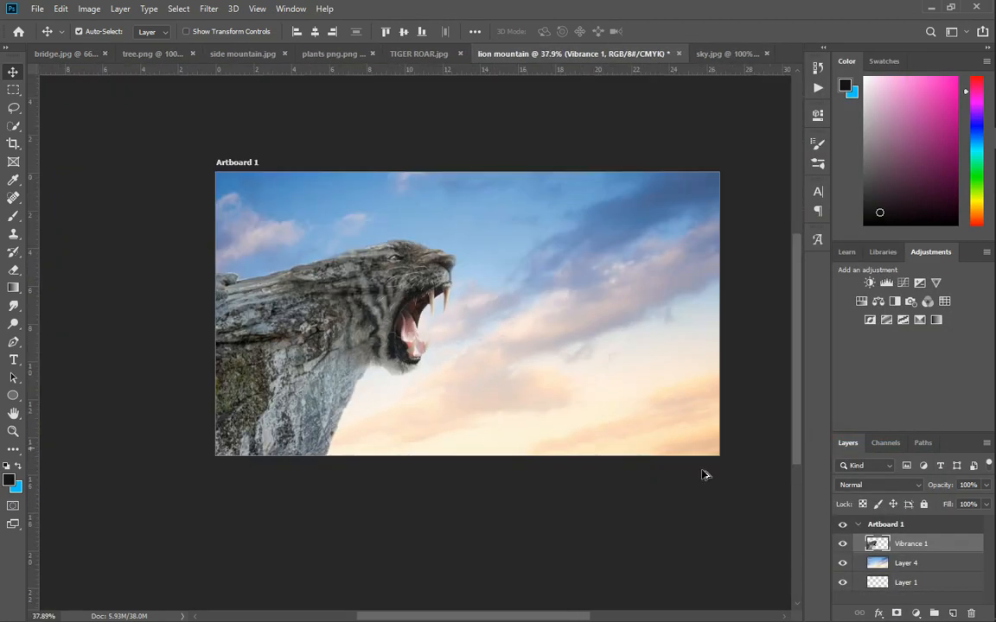
- Paint a bright yellow glow across the lower sky on Layer 4 with a very large soft brush at 38% flow
{"action": "scroll", "coordinate": [702, 474], "scroll_direction": "up", "scroll_amount": 2}
{"action": "left_click", "coordinate": [704, 472], "text": "alt"}
{"action": "left_click_drag", "start_coordinate": [705, 469], "coordinate": [811, 329]}
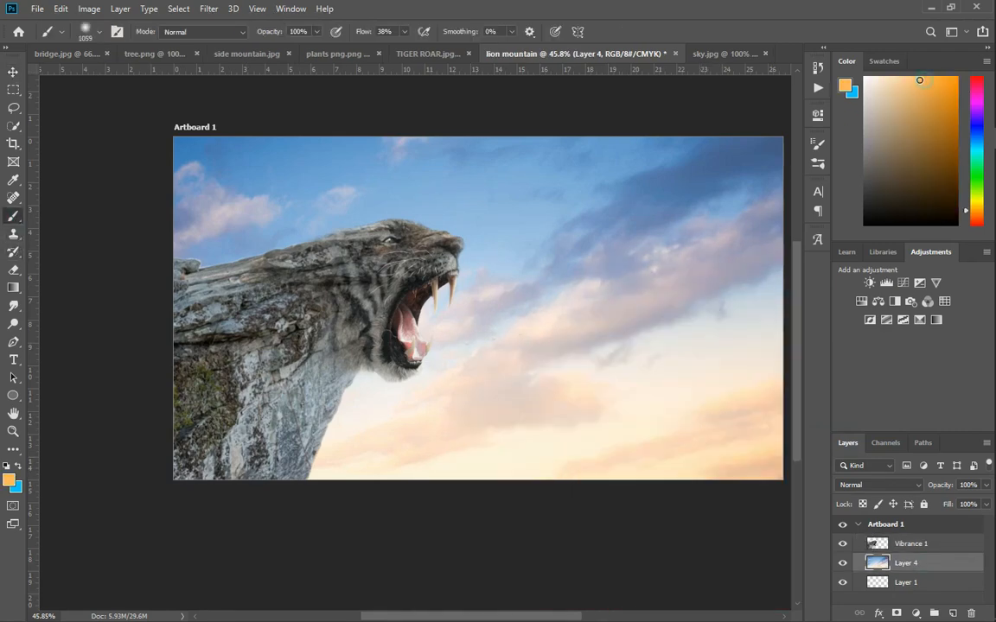
{"action": "left_click", "coordinate": [979, 203]}
{"action": "left_click", "coordinate": [957, 78]}
{"action": "left_click_drag", "start_coordinate": [562, 290], "coordinate": [683, 292]}
{"action": "scroll", "coordinate": [563, 315], "scroll_direction": "down", "scroll_amount": 4}
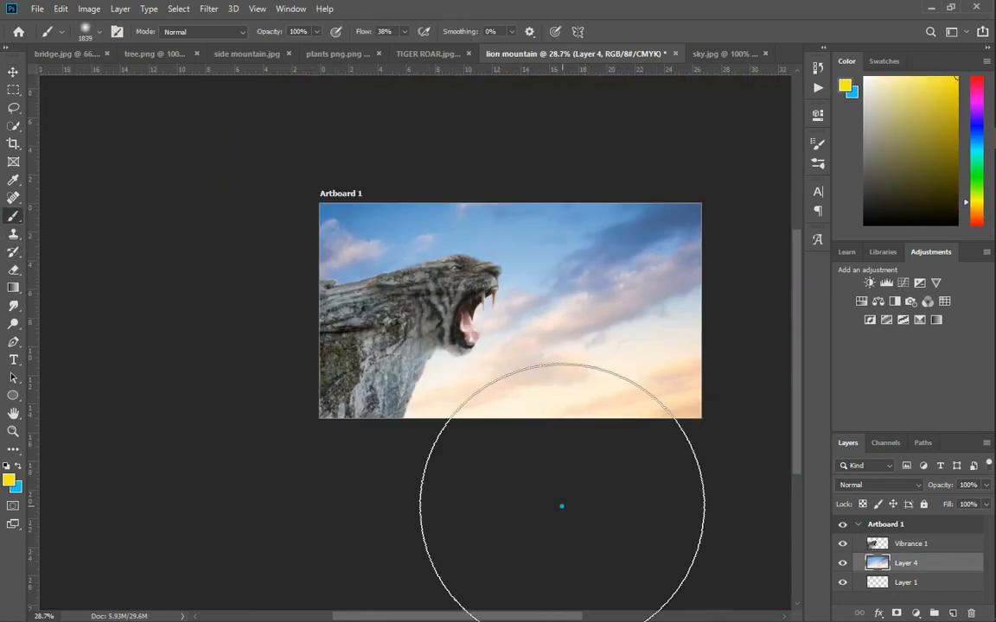
{"action": "mouse_move", "coordinate": [567, 564]}
{"action": "left_mouse_down"}
{"action": "mouse_move", "coordinate": [626, 531]}
{"action": "mouse_move", "coordinate": [540, 510]}
{"action": "left_mouse_up"}
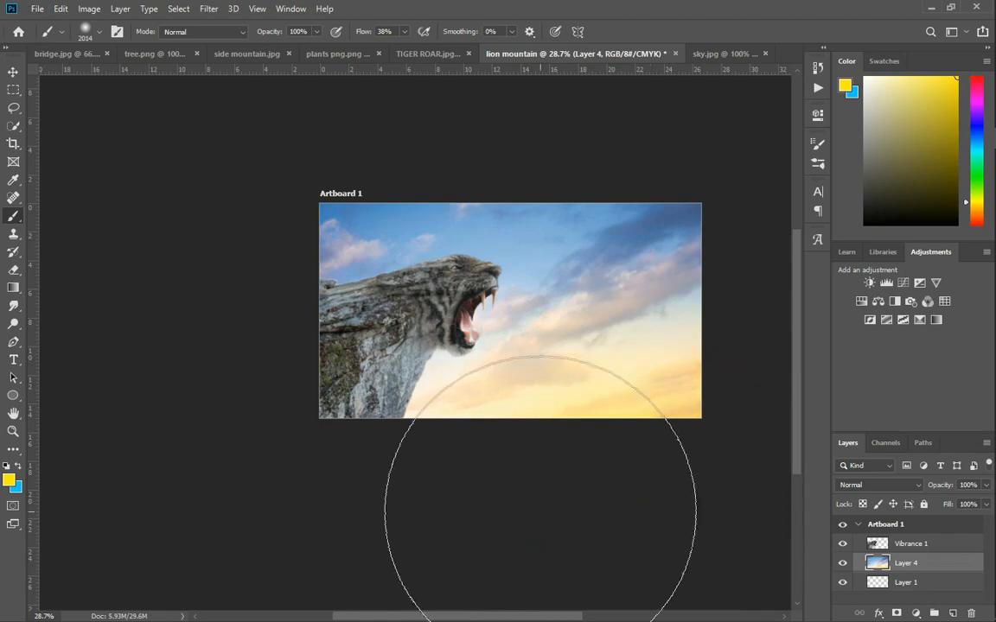
{"action": "scroll", "coordinate": [449, 380], "scroll_direction": "up", "scroll_amount": 5}
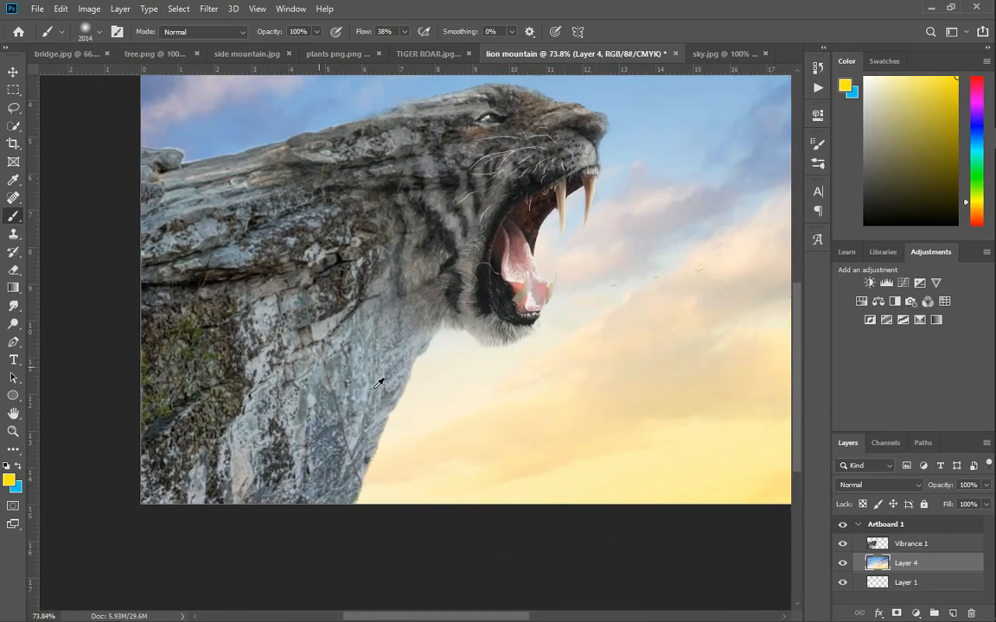
- Select the merged Vibrance 1 layer and erase along the cliff's slanted edge below the jaw with a small Eraser
{"action": "key", "text": "alt+bracketright"}
{"action": "left_click_drag", "start_coordinate": [427, 373], "coordinate": [437, 341]}
{"action": "left_click", "coordinate": [13, 269]}
{"action": "scroll", "coordinate": [422, 465], "scroll_direction": "up", "scroll_amount": 5}
{"action": "left_click_drag", "start_coordinate": [309, 542], "coordinate": [267, 534]}
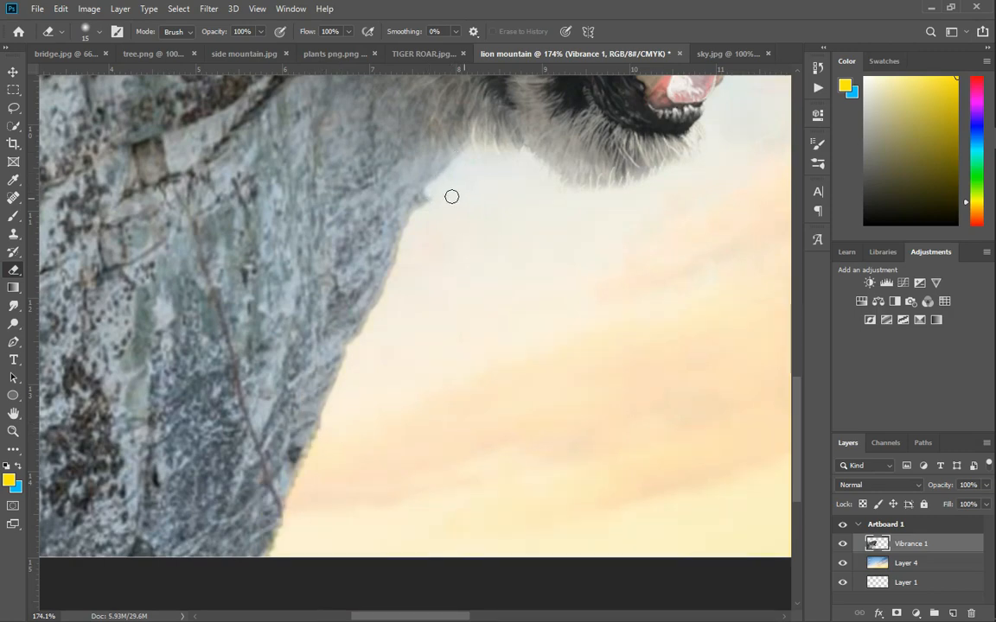
{"action": "scroll", "coordinate": [357, 402], "scroll_direction": "up", "scroll_amount": 3}
- Carve an irregular, rocky outline into the lower part of the cliff's slanted edge with the Eraser
{"action": "left_click_drag", "start_coordinate": [380, 291], "coordinate": [395, 292]}
{"action": "left_click_drag", "start_coordinate": [377, 298], "coordinate": [294, 388]}
{"action": "left_click_drag", "start_coordinate": [217, 557], "coordinate": [230, 572]}
{"action": "scroll", "coordinate": [285, 518], "scroll_direction": "down", "scroll_amount": 2}
{"action": "mouse_move", "coordinate": [295, 493]}
{"action": "left_mouse_down"}
{"action": "mouse_move", "coordinate": [324, 494]}
{"action": "mouse_move", "coordinate": [198, 549]}
{"action": "left_mouse_up"}
{"action": "scroll", "coordinate": [293, 489], "scroll_direction": "down", "scroll_amount": 6}
{"action": "scroll", "coordinate": [285, 389], "scroll_direction": "up", "scroll_amount": 2}
{"action": "scroll", "coordinate": [259, 260], "scroll_direction": "down", "scroll_amount": 3}
{"action": "scroll", "coordinate": [222, 112], "scroll_direction": "up", "scroll_amount": 2}
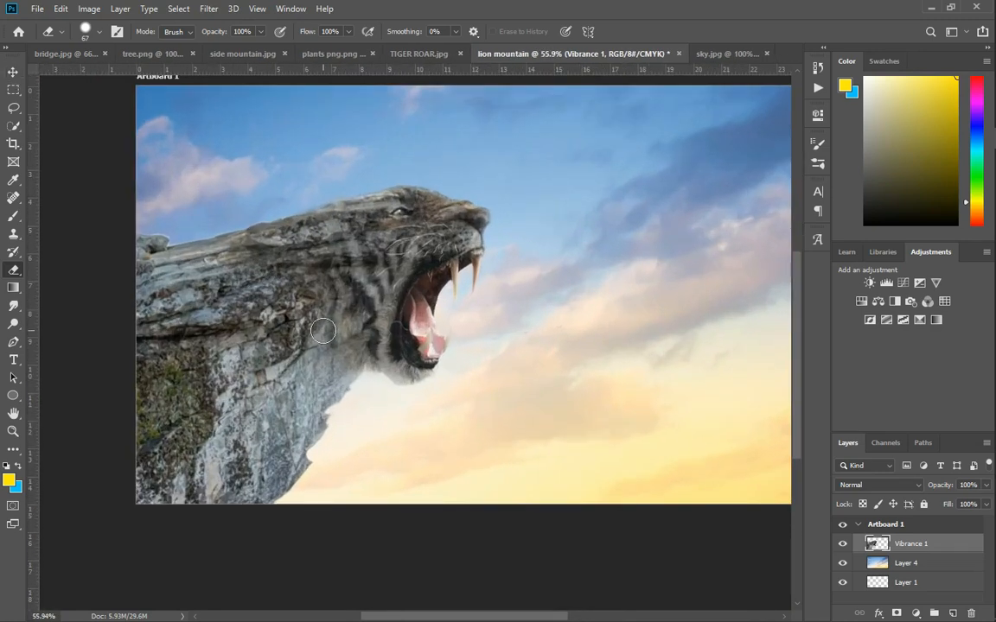
- Add a colorized Hue/Saturation adjustment clipped to the tiger cliff, with a yellowish hue, increased saturation and lightness +46
{"action": "left_click", "coordinate": [861, 300]}
{"action": "right_click", "coordinate": [917, 543]}
{"action": "left_click", "coordinate": [834, 305]}
{"action": "left_click_drag", "start_coordinate": [700, 261], "coordinate": [737, 261]}
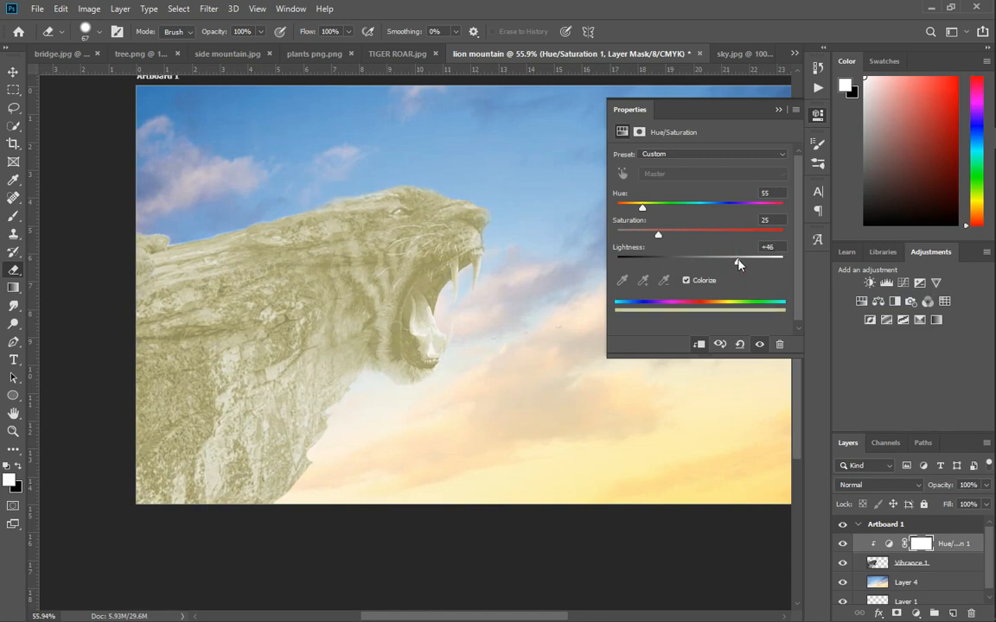
{"action": "left_click_drag", "start_coordinate": [644, 209], "coordinate": [641, 209]}
{"action": "left_click_drag", "start_coordinate": [658, 234], "coordinate": [677, 232]}
{"action": "left_click", "coordinate": [778, 110]}
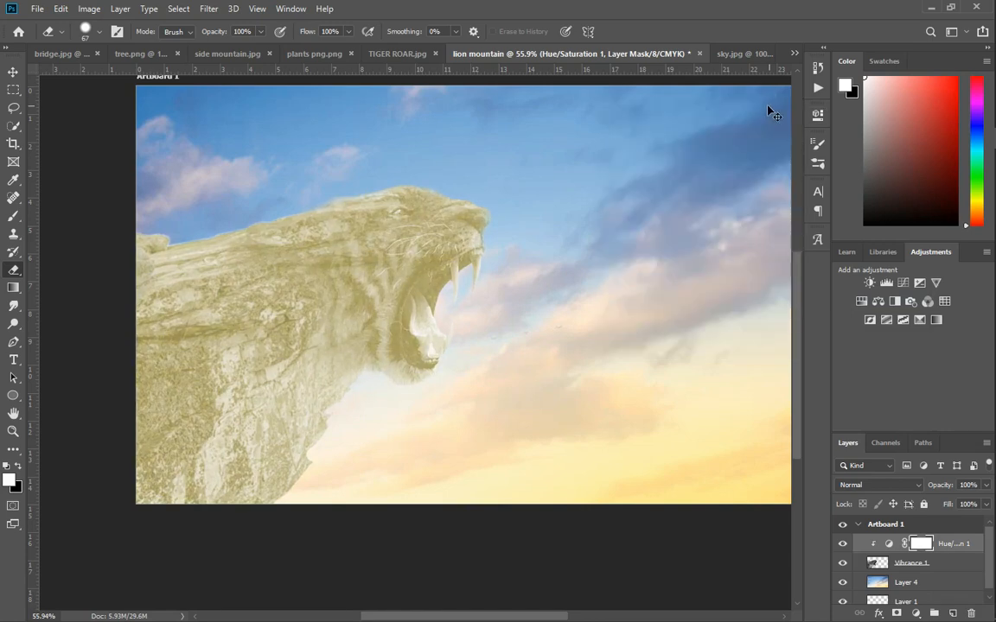
- Invert the Hue/Saturation mask and paint white along the cliff's slanted edge below the jaw with a small soft brush at 38% flow
{"action": "key", "text": "ctrl+i"}
{"action": "scroll", "coordinate": [320, 406], "scroll_direction": "up", "scroll_amount": 3}
{"action": "right_click", "coordinate": [13, 216]}
{"action": "scroll", "coordinate": [467, 406], "scroll_direction": "down", "scroll_amount": 1}
{"action": "scroll", "coordinate": [303, 535], "scroll_direction": "up", "scroll_amount": 2}
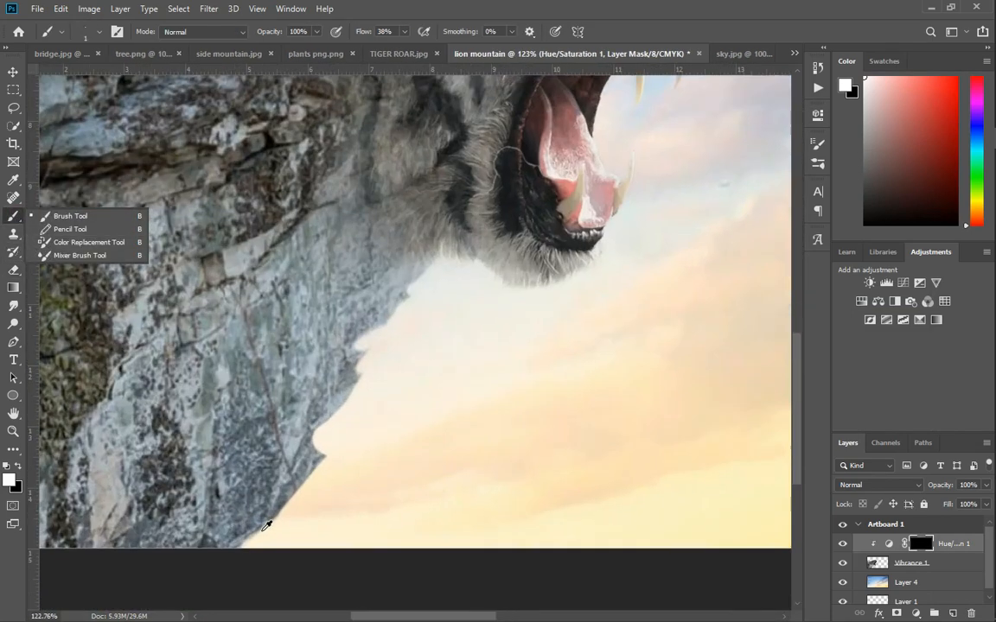
{"action": "right_click", "coordinate": [355, 528], "text": "alt"}
{"action": "right_click", "coordinate": [345, 500], "text": "alt"}
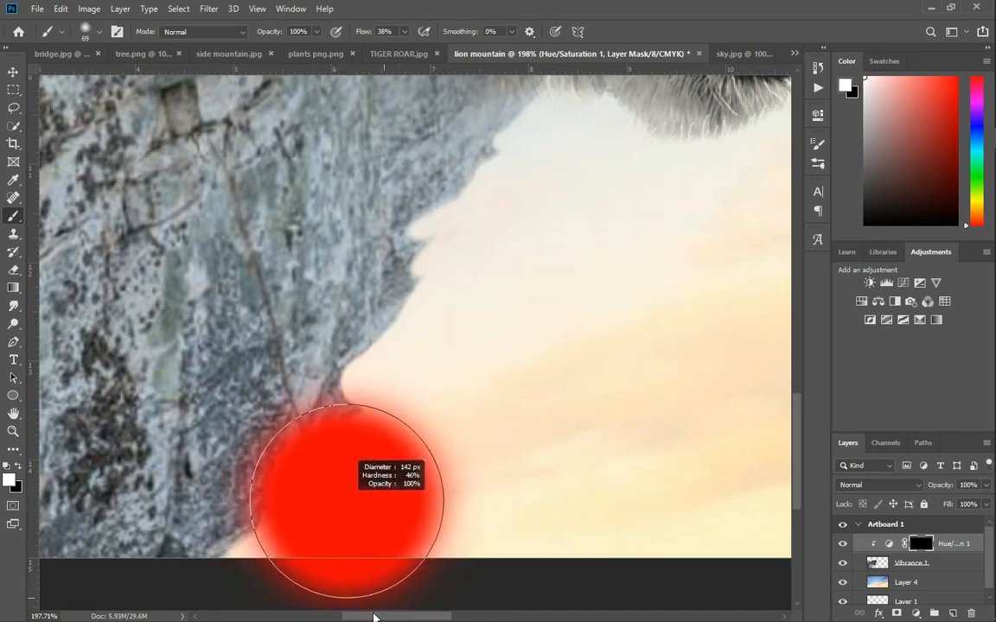
{"action": "scroll", "coordinate": [313, 465], "scroll_direction": "down", "scroll_amount": 1}
{"action": "right_click", "coordinate": [359, 480], "text": "alt"}
{"action": "right_click", "coordinate": [337, 432], "text": "alt"}
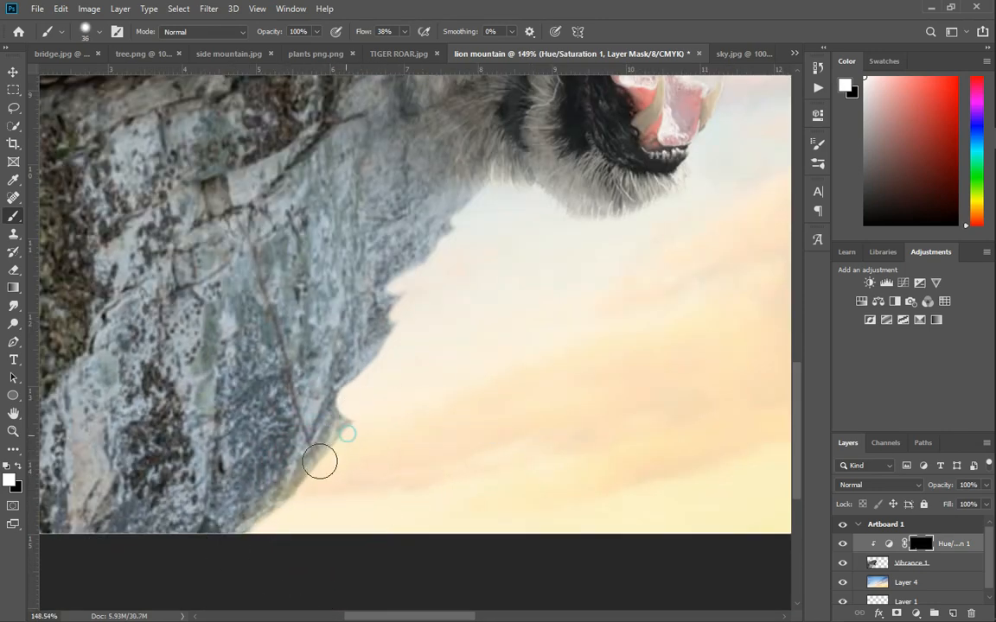
{"action": "left_click_drag", "start_coordinate": [368, 406], "coordinate": [511, 186]}
- Paint white on the adjustment mask with a much larger soft brush to spread the light tint around the tiger's lower jaw
{"action": "right_click", "coordinate": [518, 259], "text": "alt"}
{"action": "scroll", "coordinate": [500, 411], "scroll_direction": "down", "scroll_amount": 3}
{"action": "scroll", "coordinate": [614, 299], "scroll_direction": "up", "scroll_amount": 1}
{"action": "left_click_drag", "start_coordinate": [569, 258], "coordinate": [540, 209]}
{"action": "scroll", "coordinate": [619, 243], "scroll_direction": "down", "scroll_amount": 1}
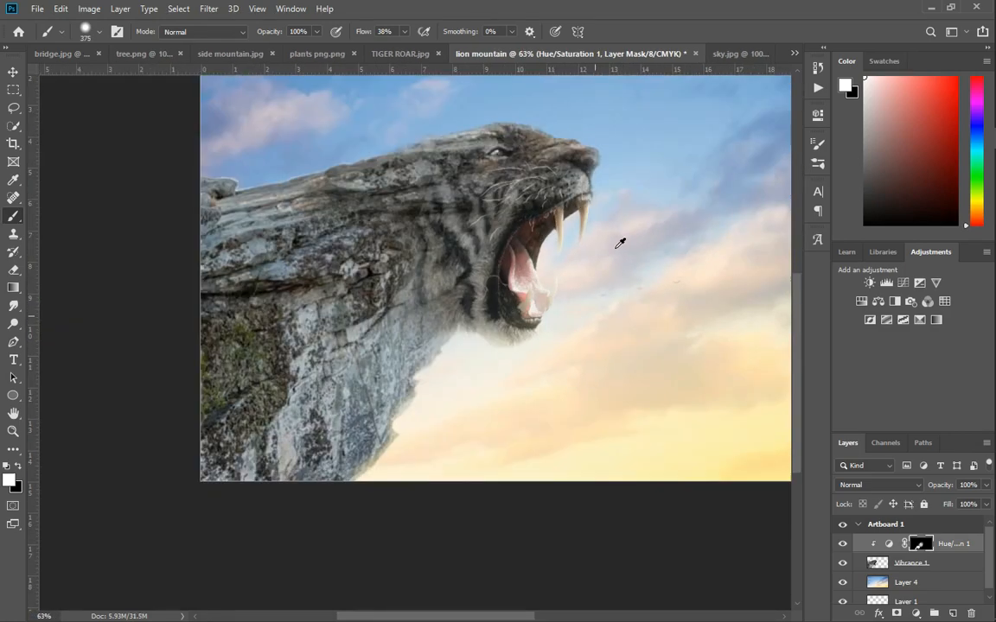
- Paint the light tint along the inner edge of the open mouth and around the fangs with a small soft brush
{"action": "scroll", "coordinate": [592, 189], "scroll_direction": "up", "scroll_amount": 3}
{"action": "right_click", "coordinate": [591, 188], "text": "alt"}
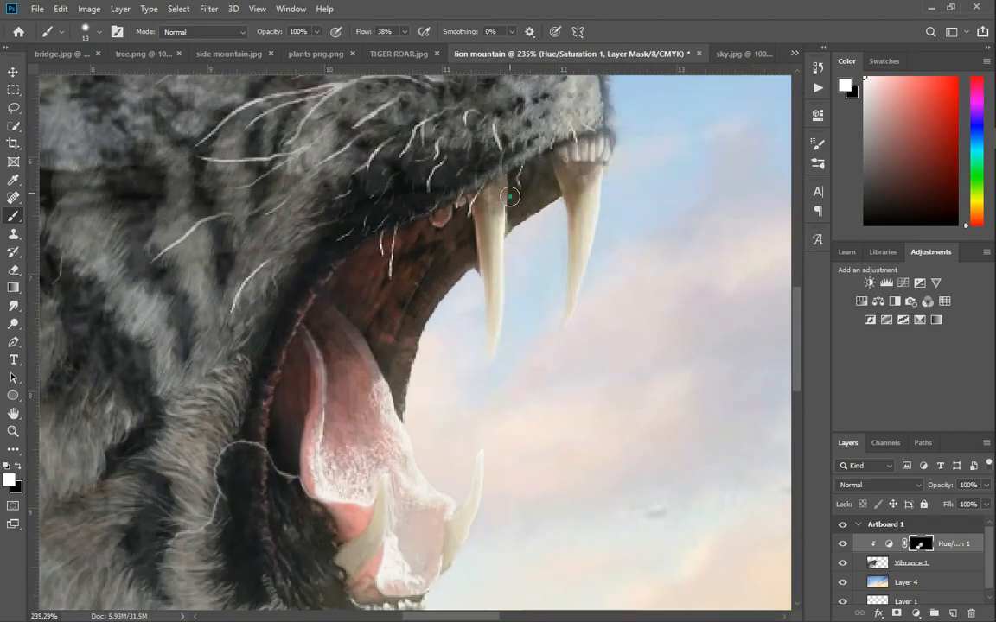
{"action": "scroll", "coordinate": [536, 203], "scroll_direction": "up", "scroll_amount": 3}
{"action": "right_click", "coordinate": [564, 246], "text": "alt"}
{"action": "right_click", "coordinate": [349, 463], "text": "alt"}
{"action": "scroll", "coordinate": [334, 411], "scroll_direction": "down", "scroll_amount": 2}
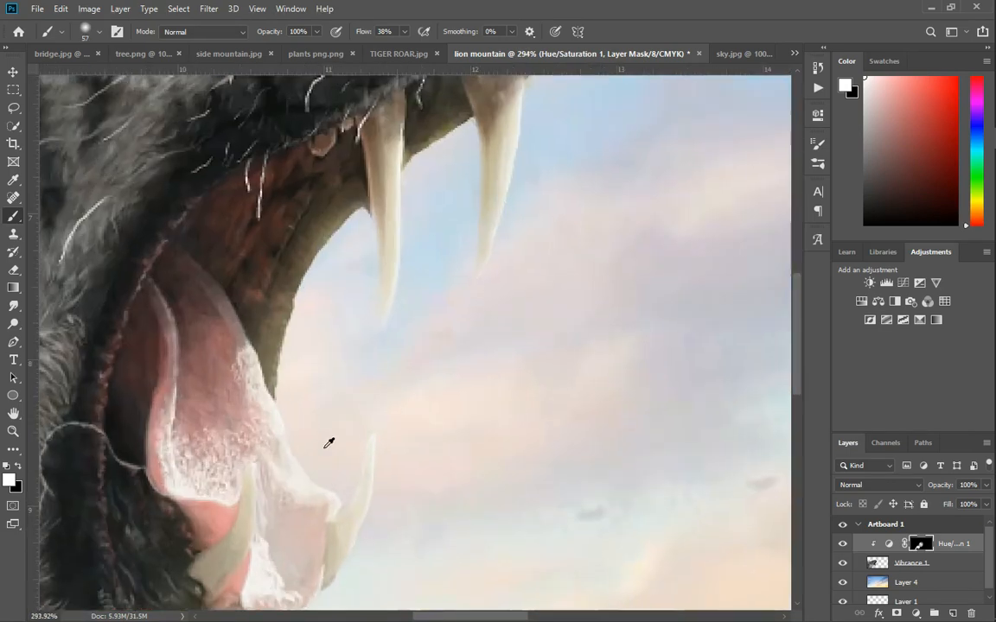
{"action": "right_click", "coordinate": [327, 444], "text": "alt"}
{"action": "scroll", "coordinate": [502, 389], "scroll_direction": "down", "scroll_amount": 6}
{"action": "scroll", "coordinate": [475, 329], "scroll_direction": "up", "scroll_amount": 5}
{"action": "scroll", "coordinate": [275, 363], "scroll_direction": "down", "scroll_amount": 2}
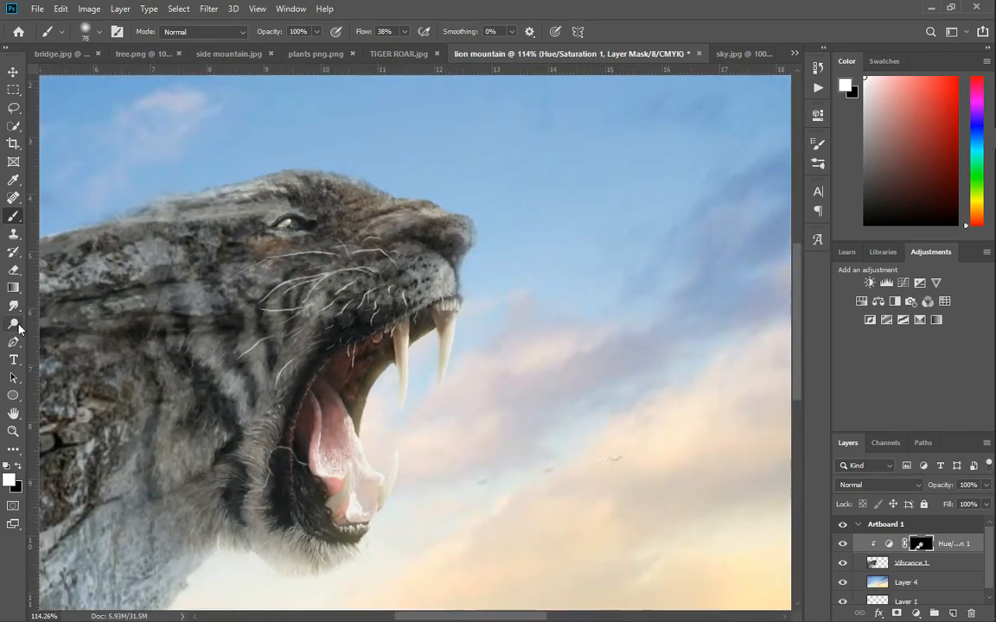
- Darken the rock textures in the lower part of the cliff on the Vibrance 1 layer, with range Shadows and 50% exposure
{"action": "left_click", "coordinate": [14, 323]}
{"action": "scroll", "coordinate": [415, 363], "scroll_direction": "up", "scroll_amount": 3}
{"action": "right_click", "coordinate": [418, 364], "text": "alt"}
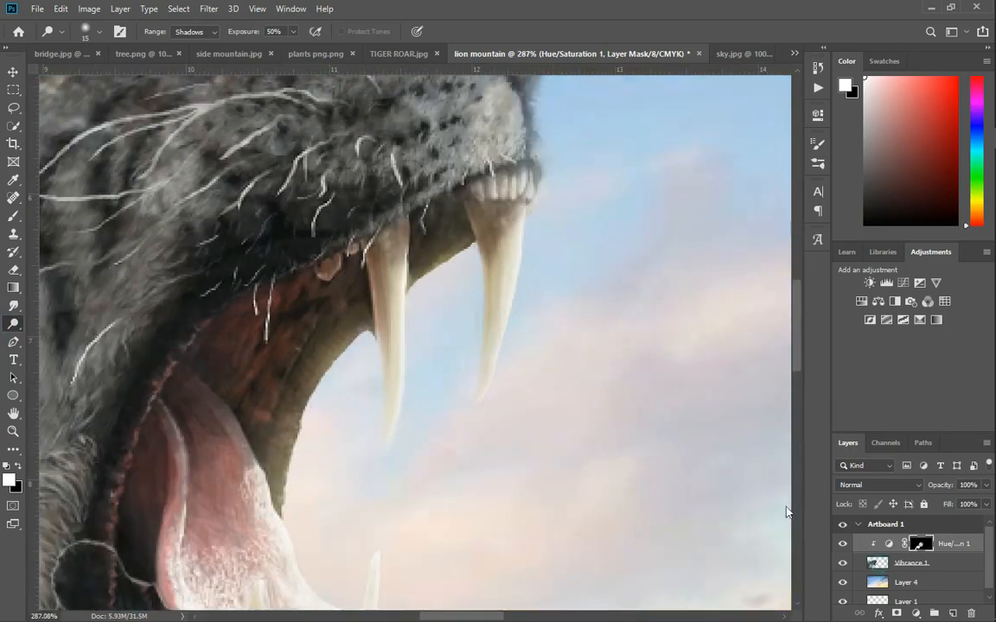
{"action": "left_click", "coordinate": [877, 563]}
{"action": "scroll", "coordinate": [477, 253], "scroll_direction": "down", "scroll_amount": 6}
{"action": "scroll", "coordinate": [307, 346], "scroll_direction": "up", "scroll_amount": 3}
{"action": "right_click", "coordinate": [307, 342], "text": "alt"}
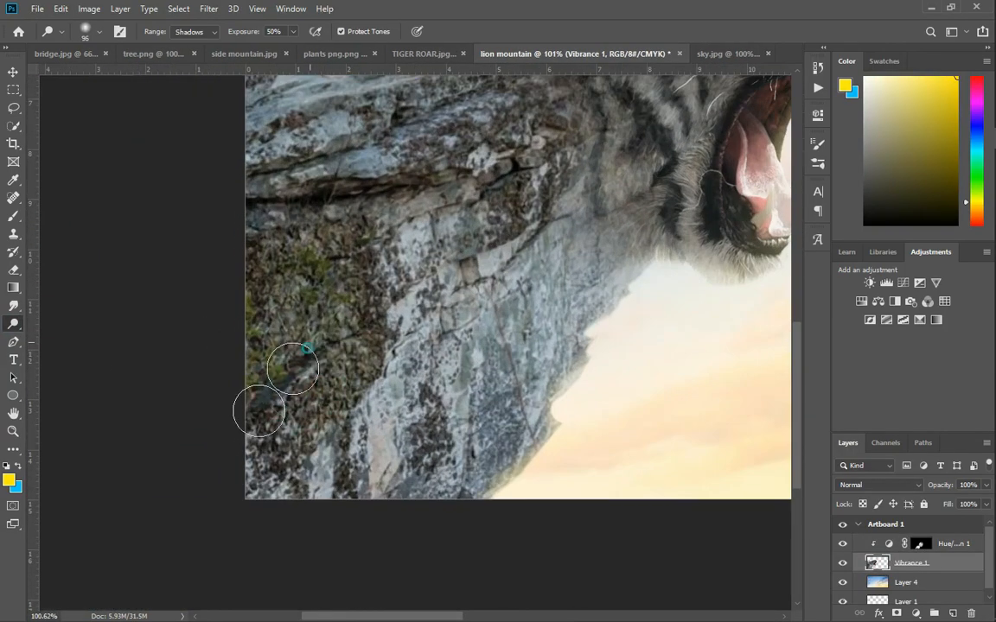
{"action": "scroll", "coordinate": [459, 330], "scroll_direction": "down", "scroll_amount": 2}
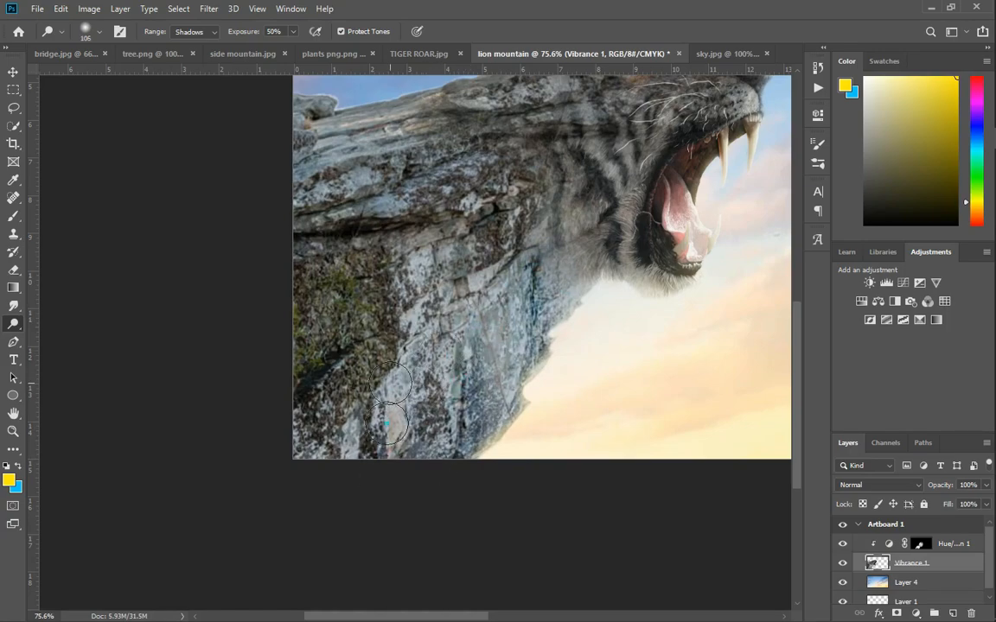
{"action": "scroll", "coordinate": [388, 406], "scroll_direction": "down", "scroll_amount": 3}
{"action": "scroll", "coordinate": [467, 422], "scroll_direction": "up", "scroll_amount": 1}
{"action": "scroll", "coordinate": [466, 422], "scroll_direction": "down", "scroll_amount": 2}
{"action": "scroll", "coordinate": [438, 387], "scroll_direction": "up", "scroll_amount": 4}
{"action": "scroll", "coordinate": [418, 372], "scroll_direction": "down", "scroll_amount": 6}
{"action": "scroll", "coordinate": [400, 327], "scroll_direction": "up", "scroll_amount": 8}
- Paint fine light hairs over the cheek and chin fur on the Hue/Saturation mask with a brush about 1 px wide
{"action": "left_click", "coordinate": [921, 544]}
{"action": "scroll", "coordinate": [498, 321], "scroll_direction": "up", "scroll_amount": 4}
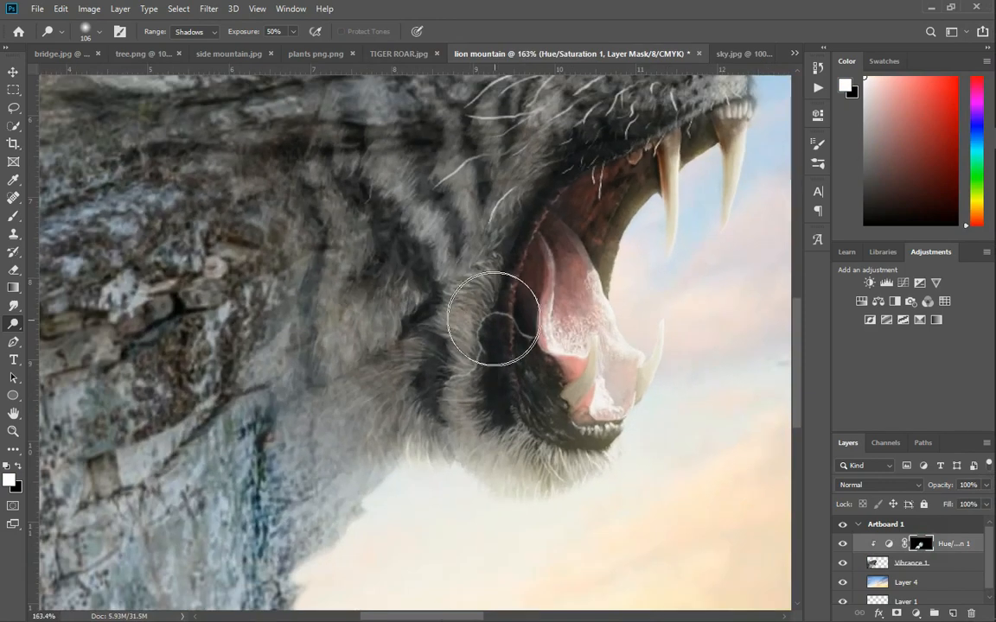
{"action": "right_click", "coordinate": [13, 215]}
{"action": "left_click", "coordinate": [60, 212]}
{"action": "right_click", "coordinate": [409, 291], "text": "alt"}
{"action": "scroll", "coordinate": [481, 301], "scroll_direction": "up", "scroll_amount": 6}
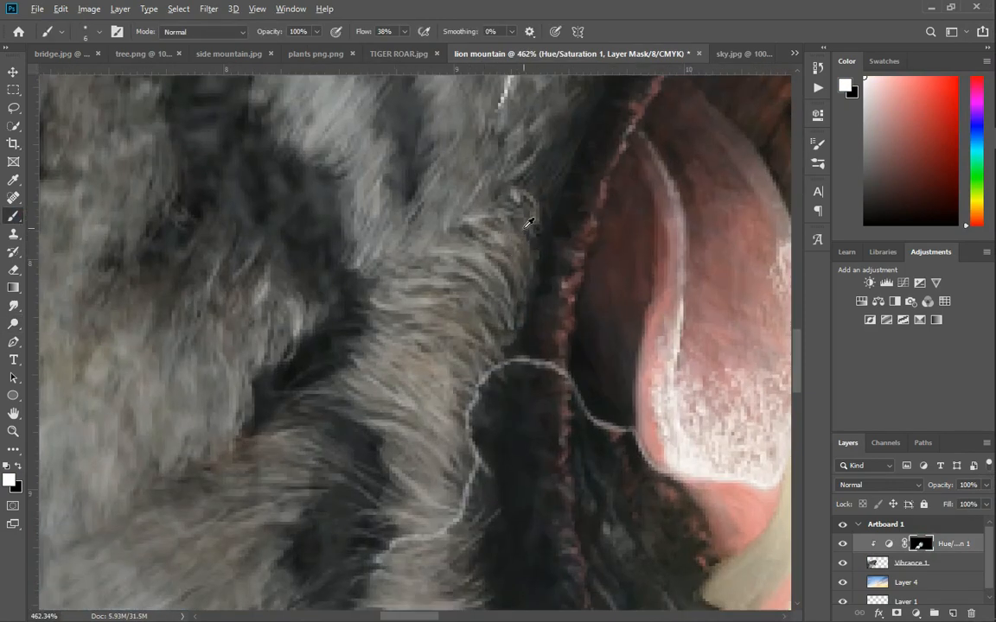
{"action": "scroll", "coordinate": [374, 363], "scroll_direction": "down", "scroll_amount": 4}
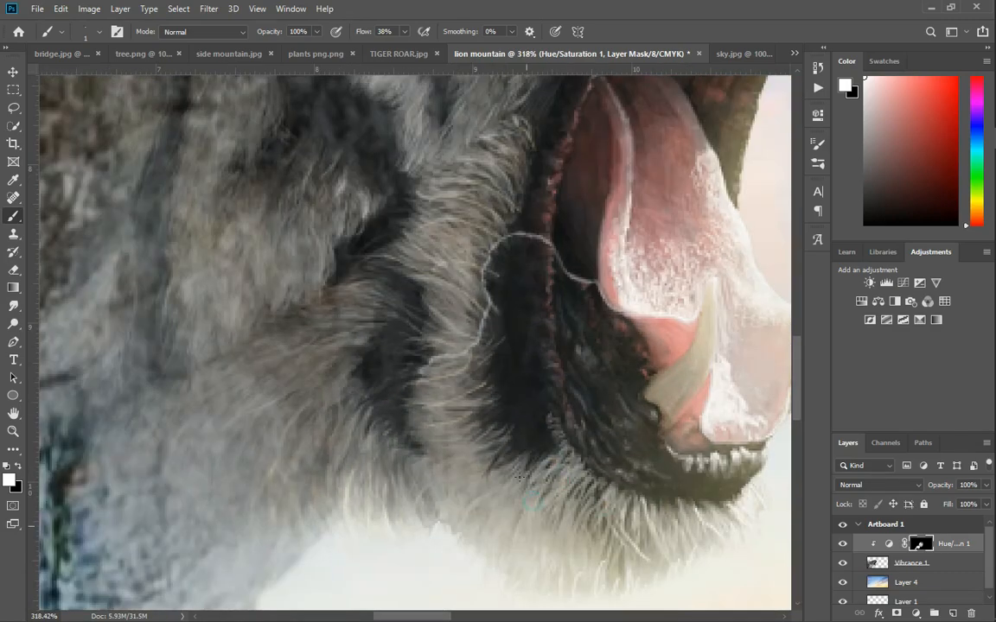
{"action": "scroll", "coordinate": [442, 304], "scroll_direction": "down", "scroll_amount": 2}
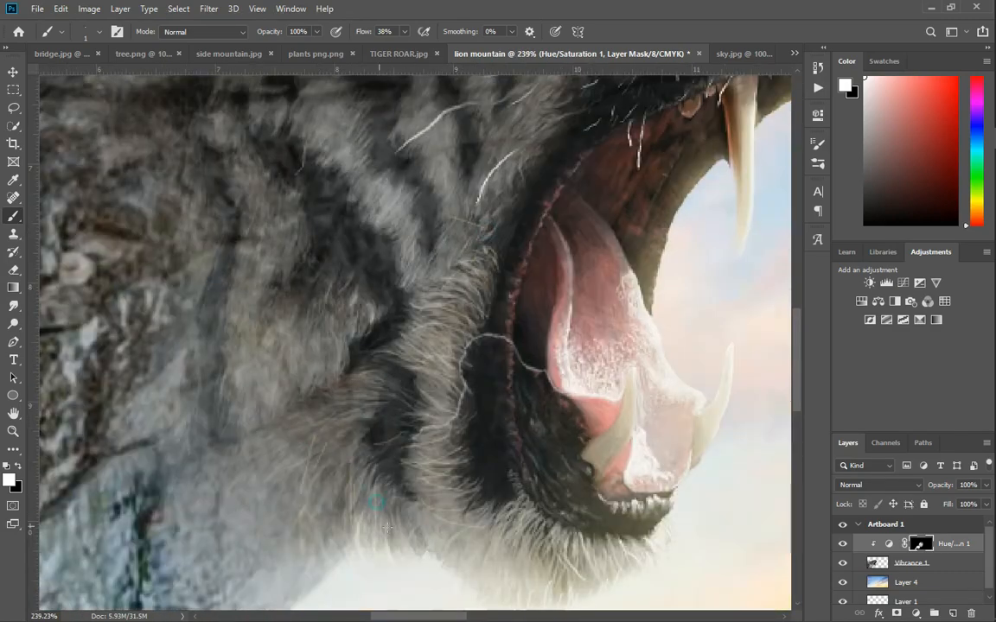
{"action": "scroll", "coordinate": [376, 502], "scroll_direction": "down", "scroll_amount": 5}
- Brighten the whiskers and muzzle hairs below the eye with thin white strokes on the Hue/Saturation mask
{"action": "scroll", "coordinate": [525, 319], "scroll_direction": "up", "scroll_amount": 6}
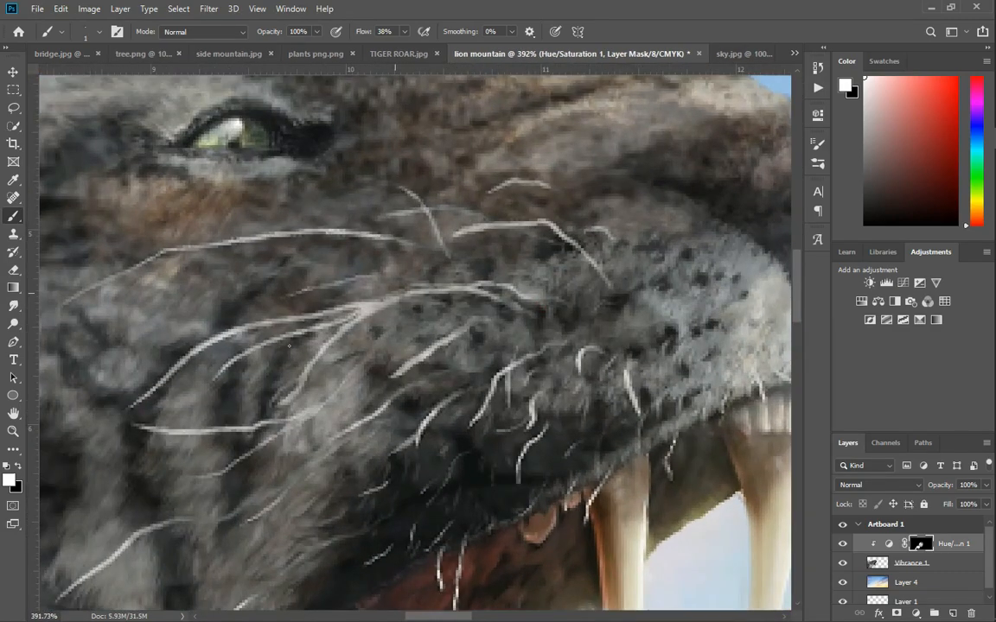
{"action": "scroll", "coordinate": [355, 324], "scroll_direction": "down", "scroll_amount": 2}
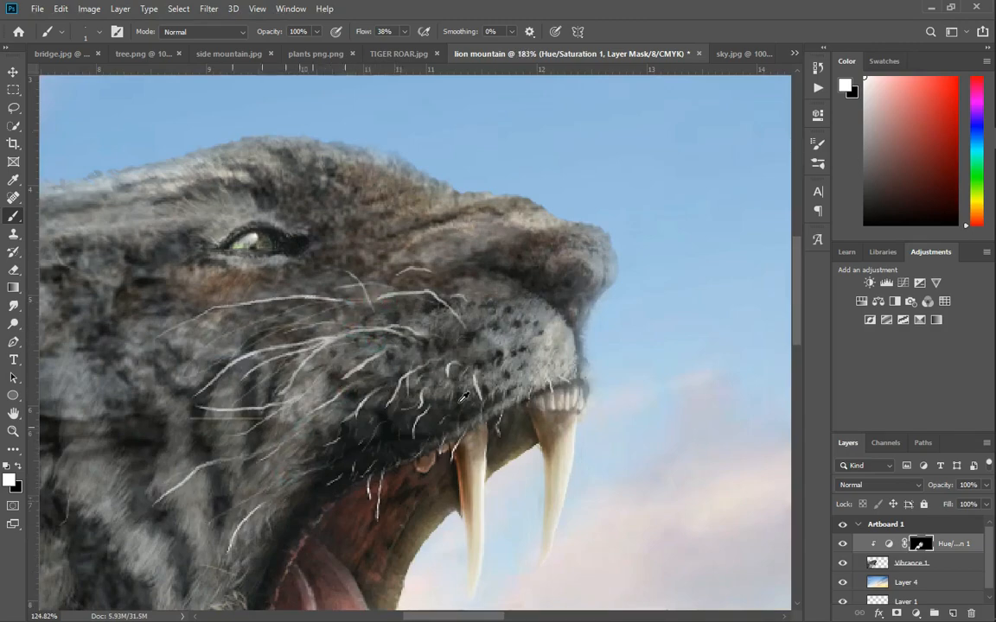
{"action": "scroll", "coordinate": [464, 396], "scroll_direction": "down", "scroll_amount": 5}
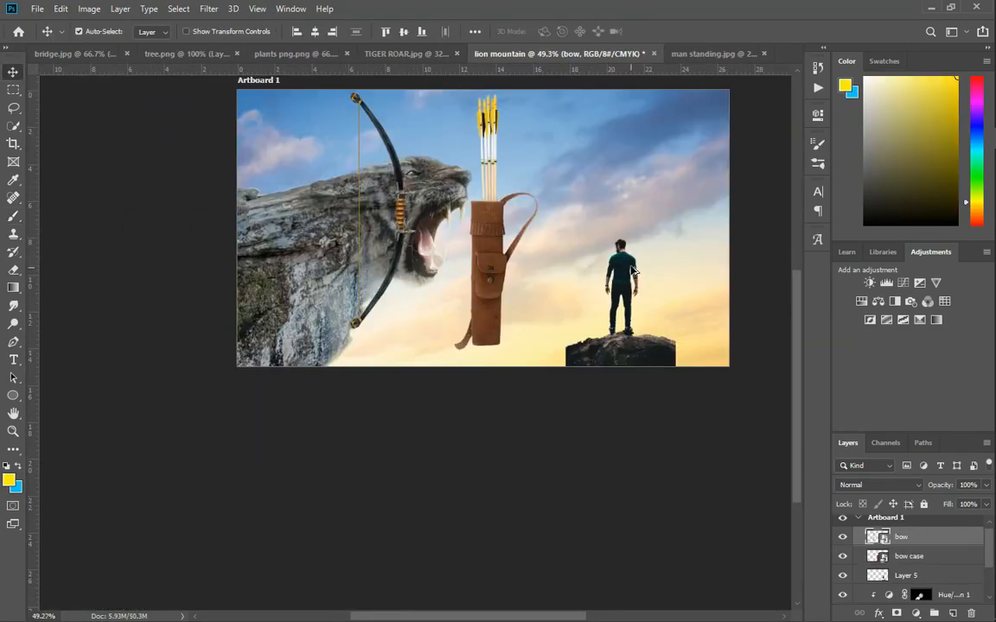
- Move the man on his rock higher in the sky and close the man standing document
{"action": "scroll", "coordinate": [634, 270], "scroll_direction": "up", "scroll_amount": 2}
{"action": "left_click_drag", "start_coordinate": [609, 344], "coordinate": [616, 273]}
{"action": "left_click", "coordinate": [709, 56]}
{"action": "scroll", "coordinate": [517, 250], "scroll_direction": "down", "scroll_amount": 3}
{"action": "scroll", "coordinate": [516, 251], "scroll_direction": "up", "scroll_amount": 2}
{"action": "left_click", "coordinate": [540, 54]}
{"action": "left_click", "coordinate": [763, 54]}
- Scale the bow case layer down to about 24% and place it over the man's back
{"action": "left_click", "coordinate": [489, 238]}
{"action": "scroll", "coordinate": [546, 306], "scroll_direction": "up", "scroll_amount": 1}
{"action": "left_click_drag", "start_coordinate": [344, 308], "coordinate": [555, 308]}
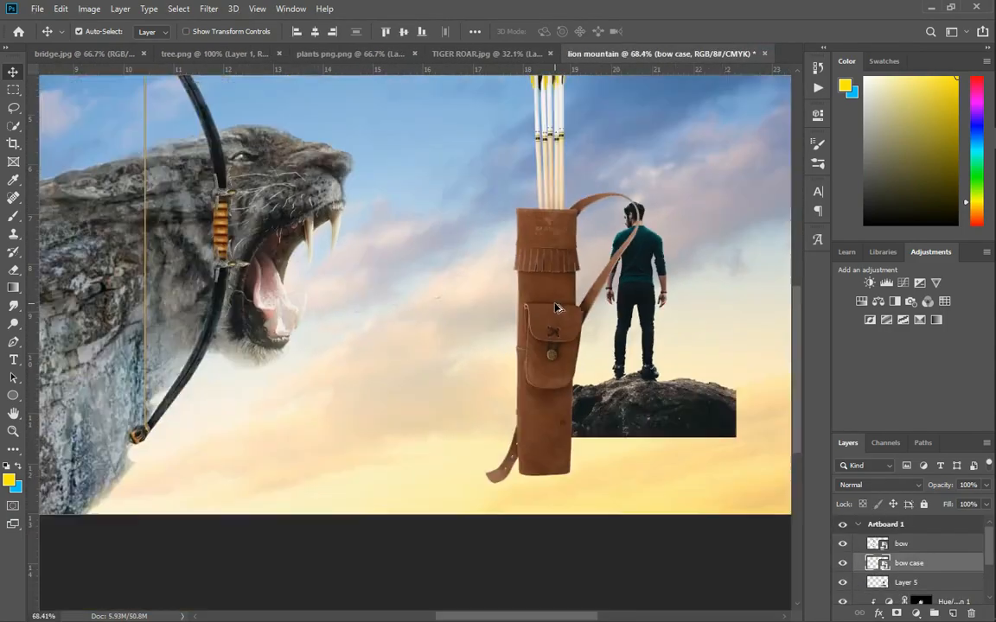
{"action": "scroll", "coordinate": [558, 302], "scroll_direction": "down", "scroll_amount": 9}
{"action": "key", "text": "ctrl+t"}
{"action": "left_click_drag", "start_coordinate": [626, 158], "coordinate": [574, 238]}
{"action": "scroll", "coordinate": [605, 281], "scroll_direction": "up", "scroll_amount": 12}
{"action": "left_click_drag", "start_coordinate": [418, 259], "coordinate": [533, 250]}
{"action": "scroll", "coordinate": [549, 196], "scroll_direction": "up", "scroll_amount": 9}
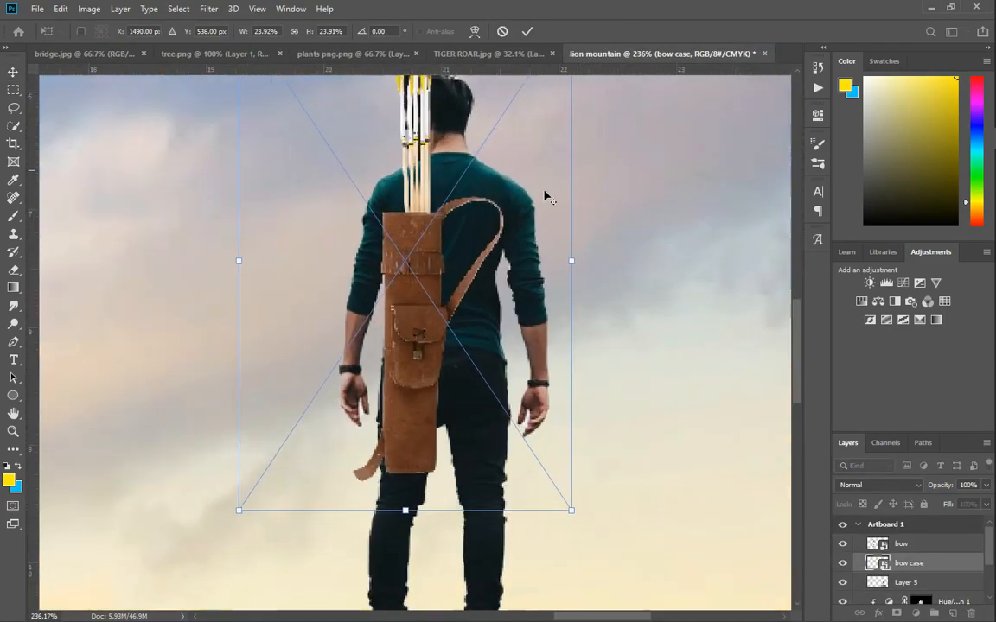
- Shrink the bow case further and rotate it counter-clockwise so it lies diagonally across the man's back
{"action": "left_click_drag", "start_coordinate": [547, 195], "coordinate": [602, 319]}
{"action": "left_click_drag", "start_coordinate": [629, 133], "coordinate": [509, 99]}
{"action": "left_click_drag", "start_coordinate": [527, 415], "coordinate": [483, 261]}
{"action": "left_click_drag", "start_coordinate": [668, 391], "coordinate": [587, 341]}
{"action": "key", "text": "alt+space"}
{"action": "key", "text": "Escape"}
{"action": "key", "text": "Return"}
{"action": "key", "text": "ctrl+t"}
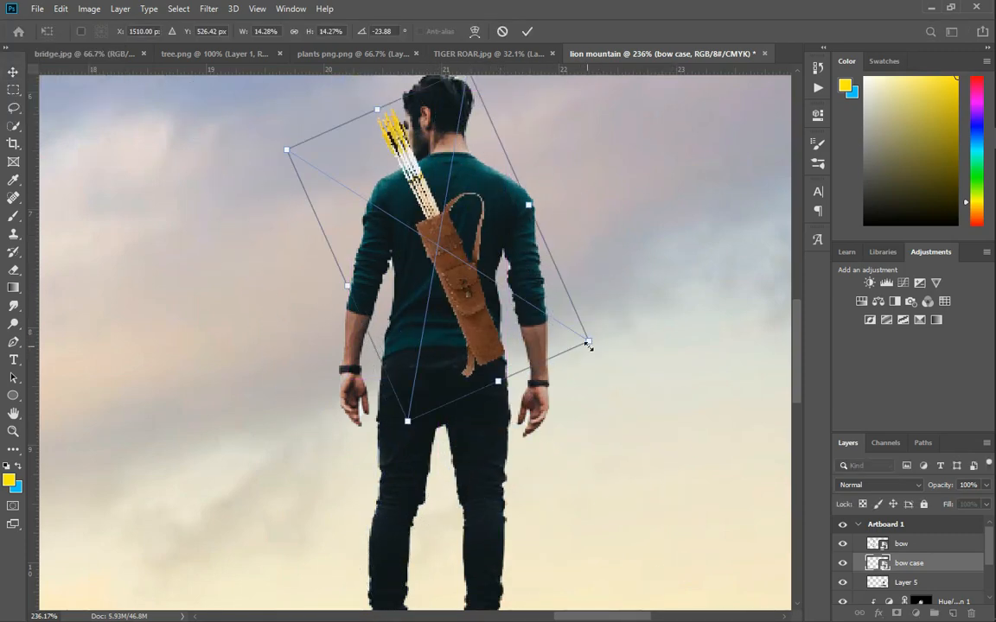
{"action": "key", "text": "Return"}
{"action": "key", "text": "ctrl+t"}
{"action": "key", "text": "Return"}
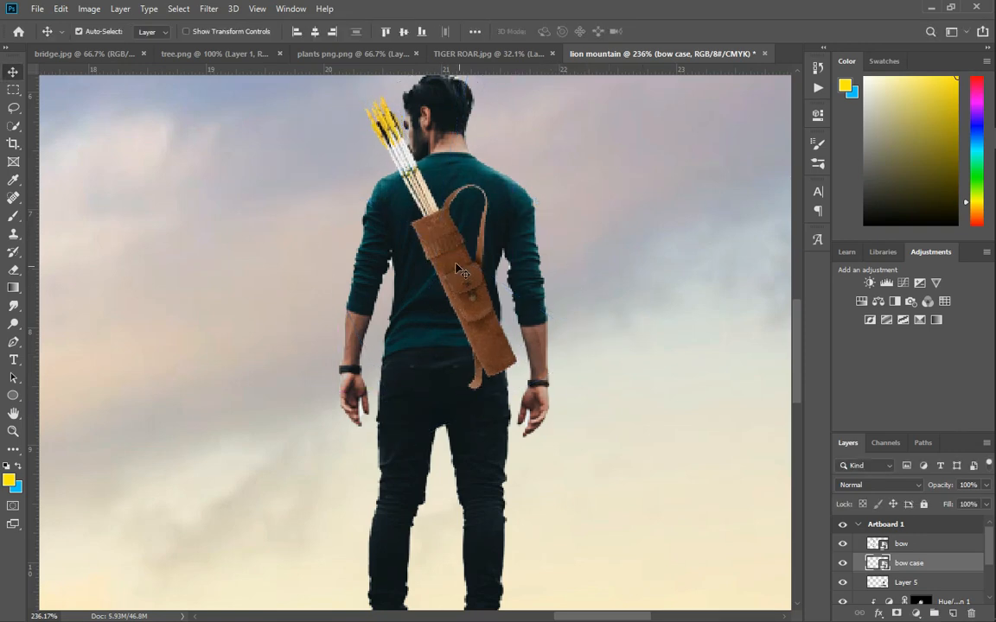
- Apply a Camera Raw Filter to the bow case with Contrast +95, Highlights -33, Shadows -19, Whites -23, Blacks -17 and Clarity +14
{"action": "scroll", "coordinate": [459, 264], "scroll_direction": "up", "scroll_amount": 5}
{"action": "scroll", "coordinate": [413, 274], "scroll_direction": "down", "scroll_amount": 5}
{"action": "scroll", "coordinate": [459, 285], "scroll_direction": "up", "scroll_amount": 5}
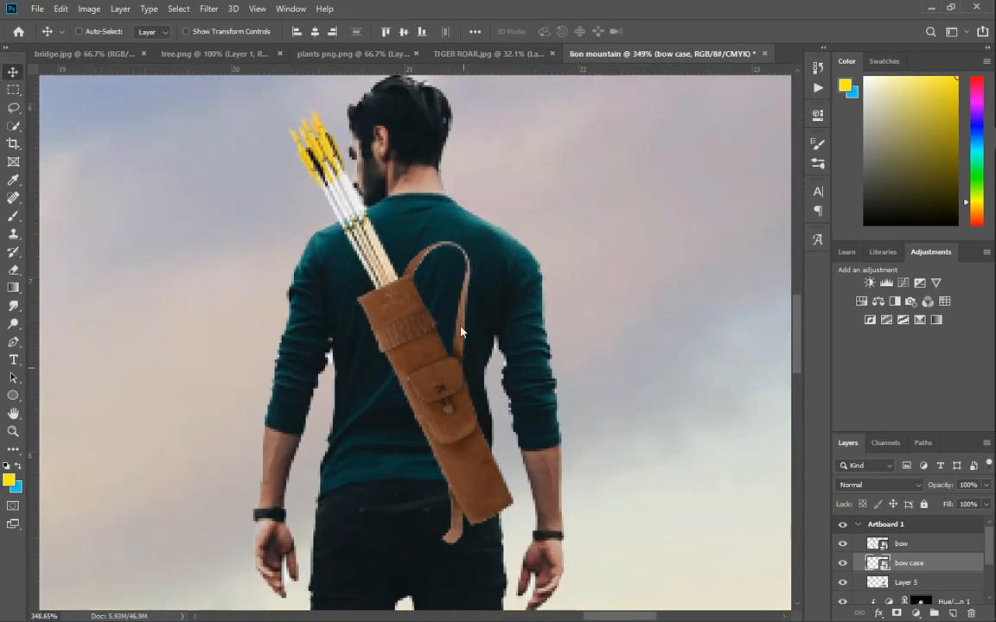
{"action": "key", "text": "ctrl+shift+a"}
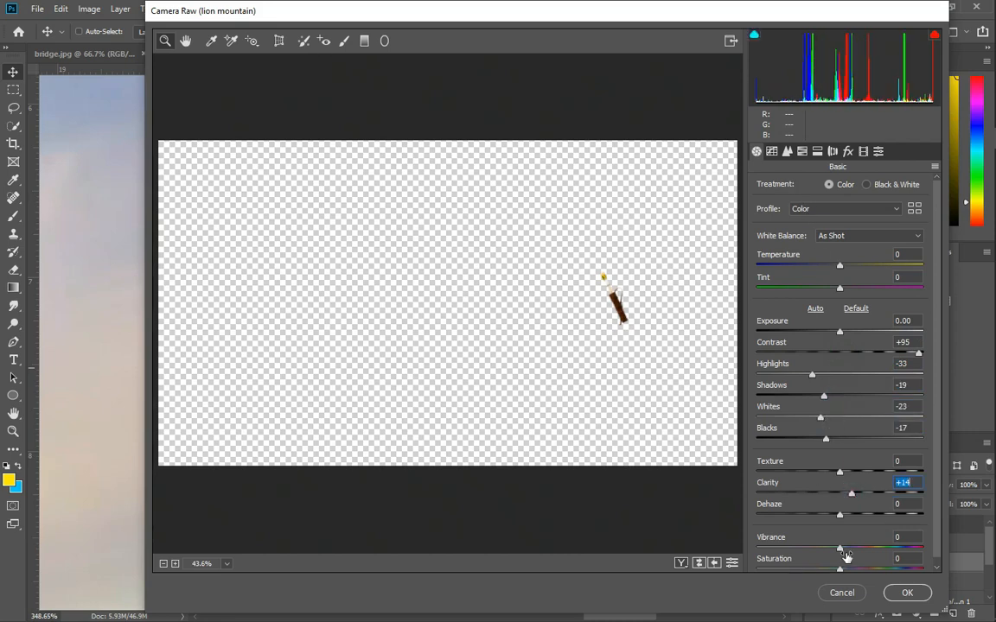
{"action": "left_click", "coordinate": [906, 593]}
- Apply a second Camera Raw Filter to the bow case with a lowered exposure
{"action": "key", "text": "ctrl+shift+a"}
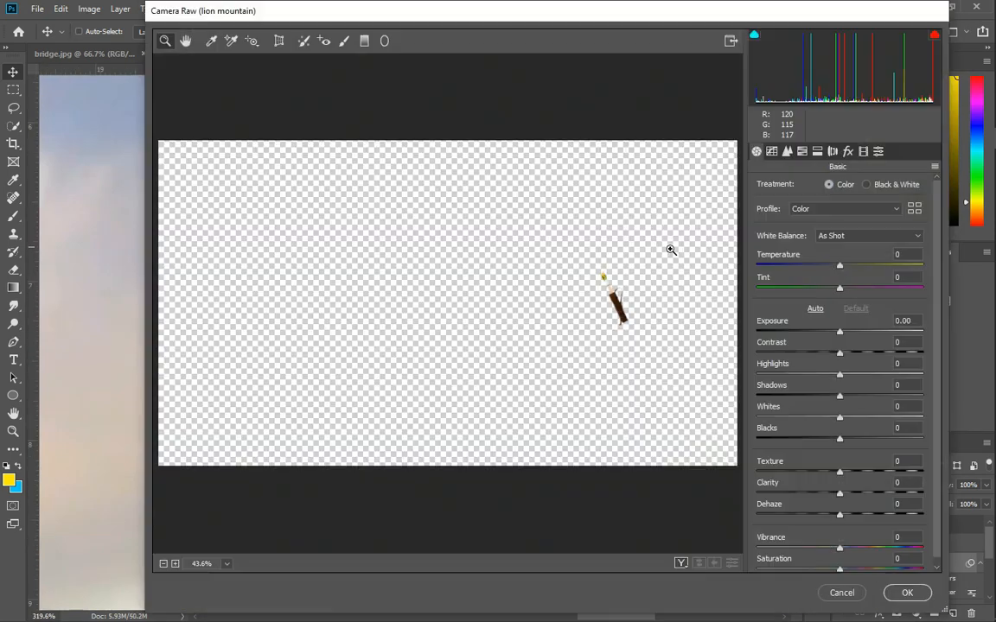
{"action": "left_click_drag", "start_coordinate": [827, 334], "coordinate": [822, 333]}
{"action": "left_click", "coordinate": [912, 593]}
{"action": "scroll", "coordinate": [375, 221], "scroll_direction": "down", "scroll_amount": 4}
{"action": "scroll", "coordinate": [376, 220], "scroll_direction": "up", "scroll_amount": 6}
{"action": "scroll", "coordinate": [446, 493], "scroll_direction": "up", "scroll_amount": 2}
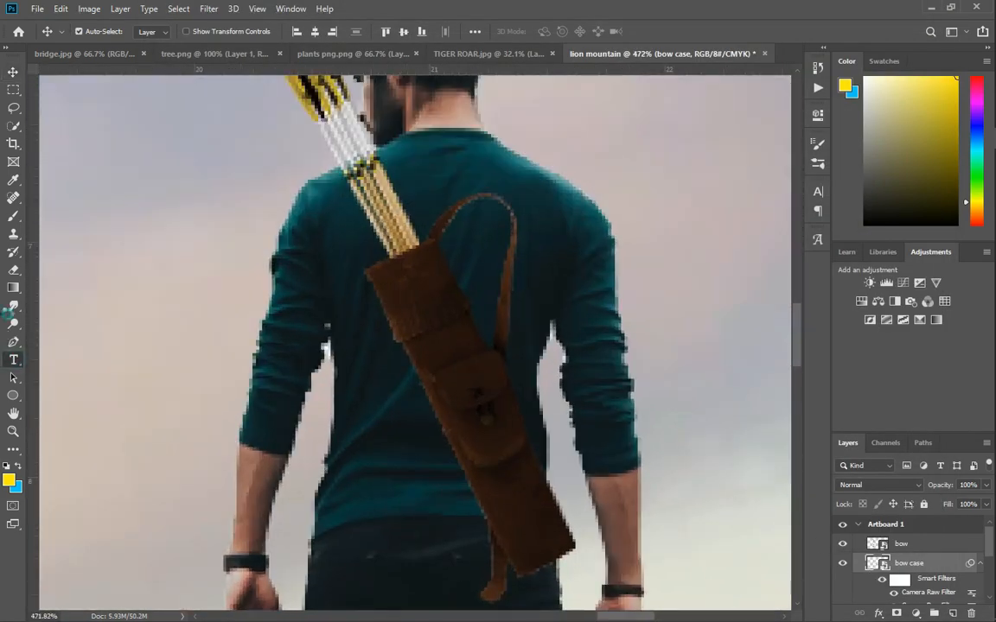
- Rasterize the bow case layer and darken its shadows with a small soft brush at 50% exposure
{"action": "left_click", "coordinate": [15, 324]}
{"action": "scroll", "coordinate": [443, 429], "scroll_direction": "up", "scroll_amount": 4}
{"action": "left_click_drag", "start_coordinate": [486, 420], "coordinate": [247, 417]}
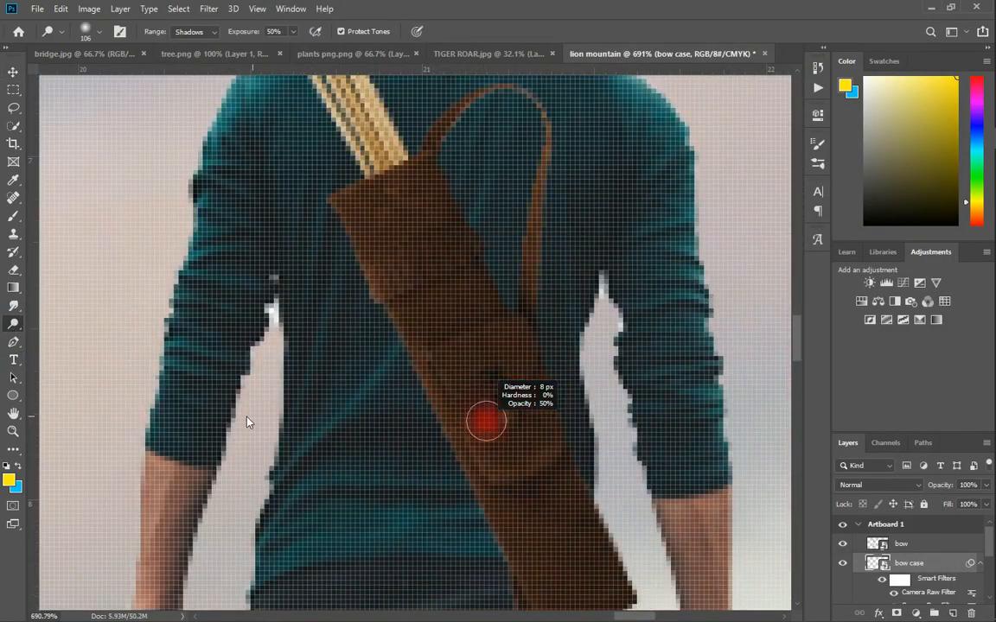
{"action": "scroll", "coordinate": [380, 391], "scroll_direction": "down", "scroll_amount": 6}
{"action": "left_click", "coordinate": [385, 326]}
{"action": "left_click", "coordinate": [488, 255]}
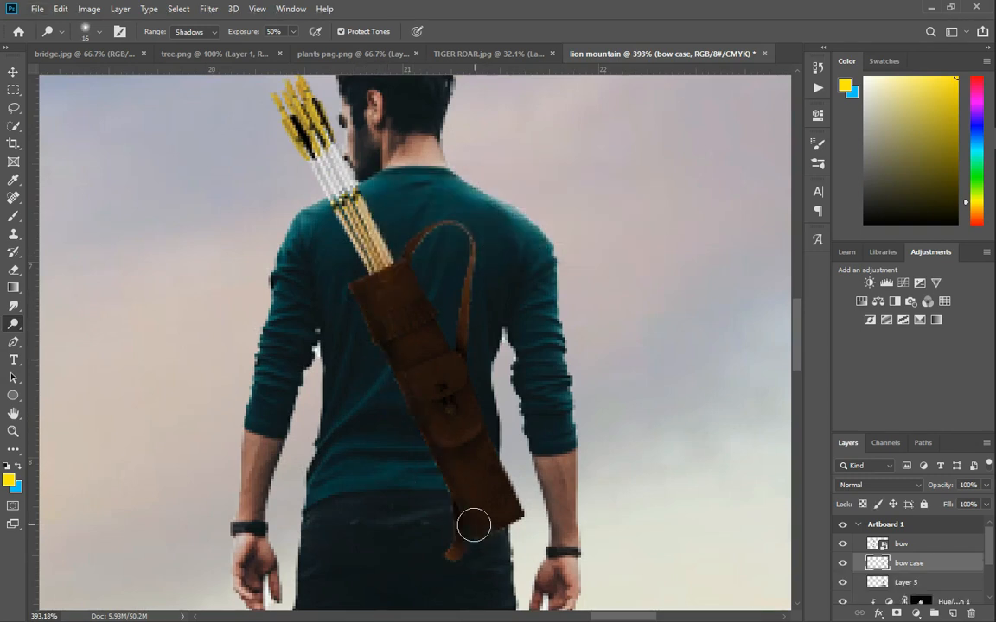
- Erase the looped shoulder strap from the bow case layer with a small Eraser
{"action": "left_click", "coordinate": [902, 586]}
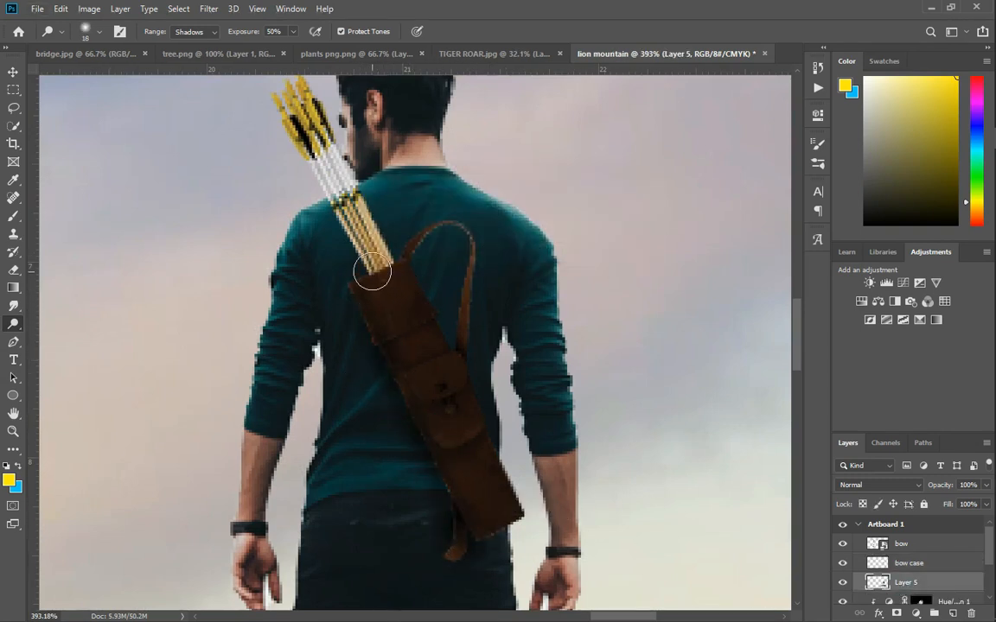
{"action": "left_click", "coordinate": [13, 269]}
{"action": "key", "text": "alt+bracketright"}
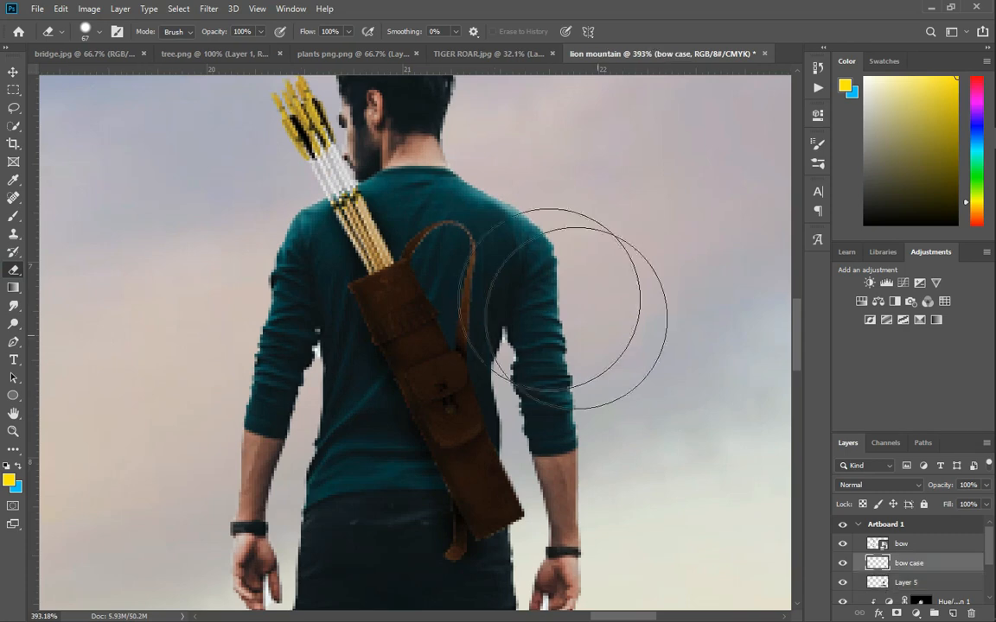
{"action": "scroll", "coordinate": [467, 458], "scroll_direction": "up", "scroll_amount": 3}
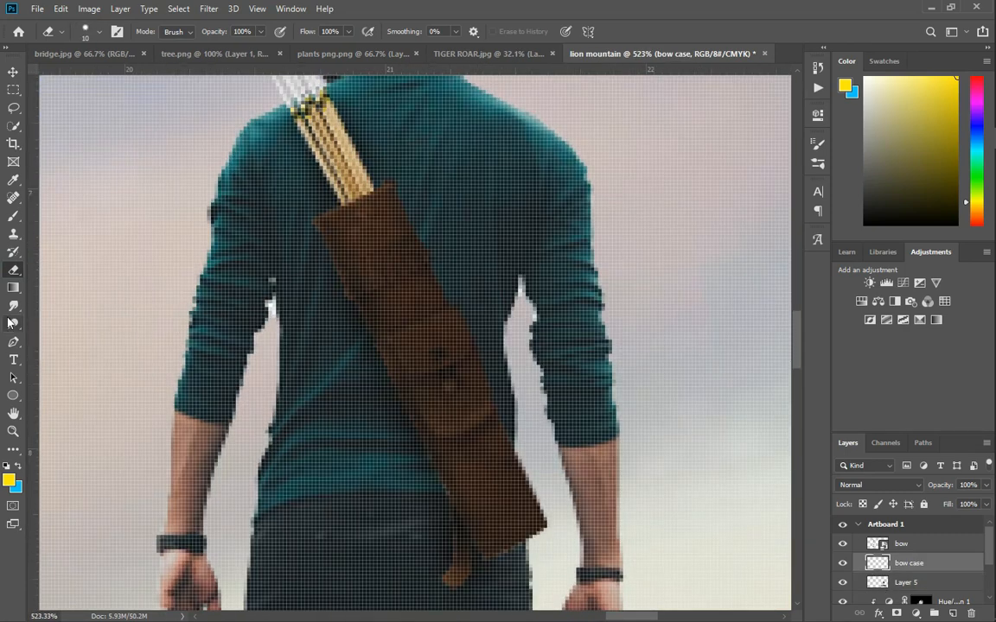
- Darken the bow case and the arrows with a larger soft brush, range Shadows and 50% exposure
{"action": "left_click", "coordinate": [13, 324]}
{"action": "scroll", "coordinate": [422, 372], "scroll_direction": "down", "scroll_amount": 4}
{"action": "left_click_drag", "start_coordinate": [418, 339], "coordinate": [438, 340]}
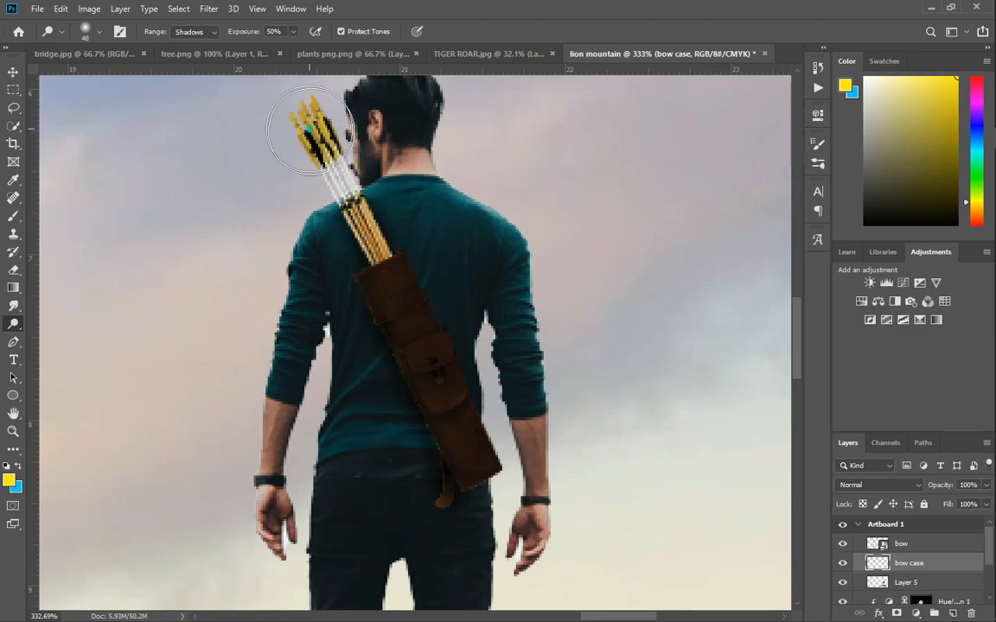
{"action": "scroll", "coordinate": [445, 352], "scroll_direction": "down", "scroll_amount": 2}
{"action": "scroll", "coordinate": [429, 271], "scroll_direction": "up", "scroll_amount": 5}
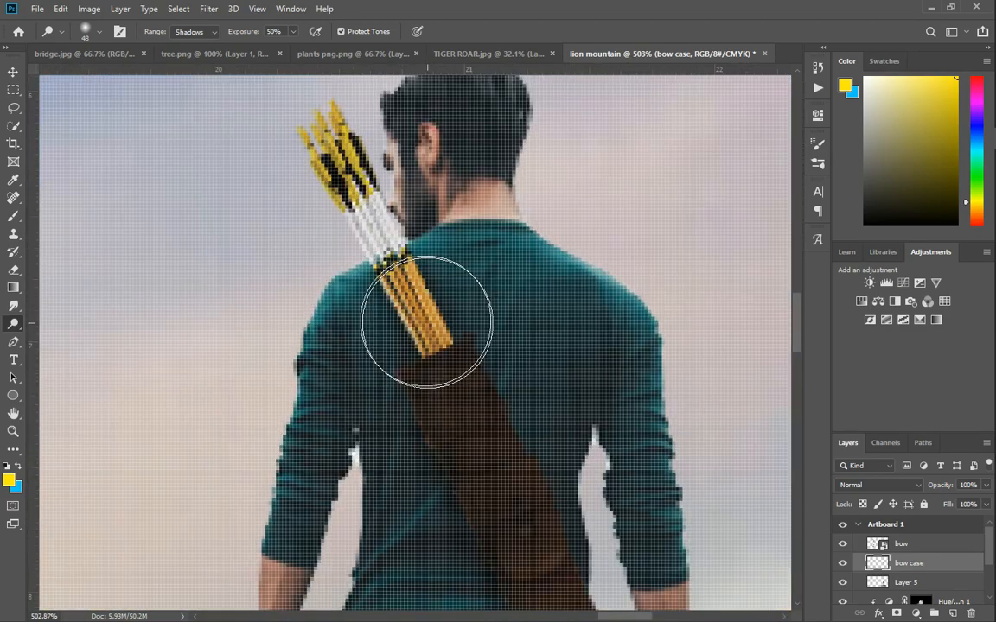
- Reduce the Yellows saturation of the bow case layer with a Camera Raw Filter and darken the case's middle a little more
{"action": "key", "text": "ctrl+shift+a"}
{"action": "left_click", "coordinate": [802, 151]}
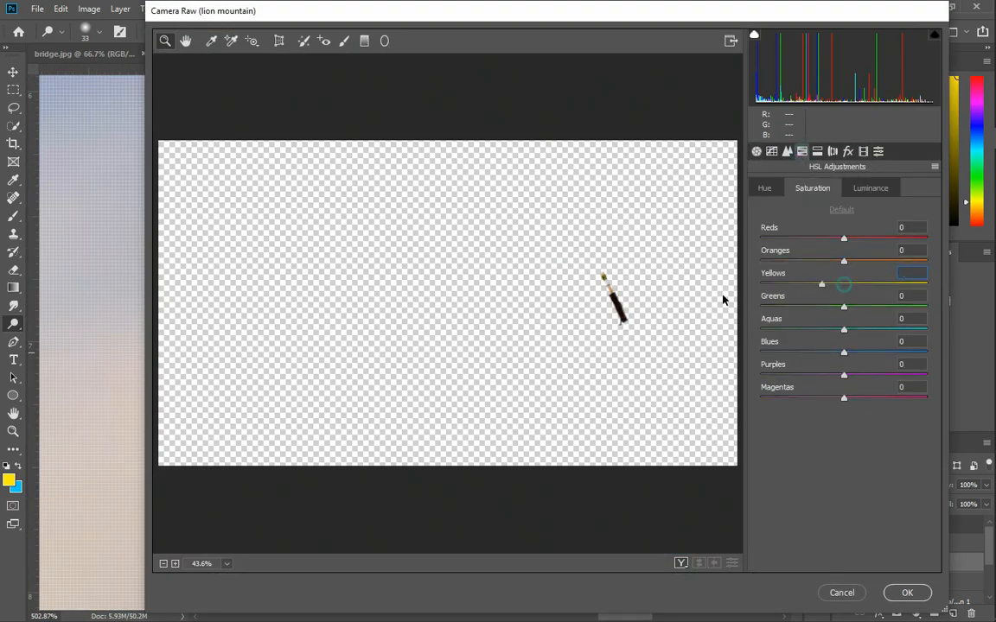
{"action": "left_click", "coordinate": [907, 592]}
{"action": "scroll", "coordinate": [416, 230], "scroll_direction": "down", "scroll_amount": 9}
{"action": "scroll", "coordinate": [360, 288], "scroll_direction": "up", "scroll_amount": 9}
{"action": "scroll", "coordinate": [363, 319], "scroll_direction": "down", "scroll_amount": 3}
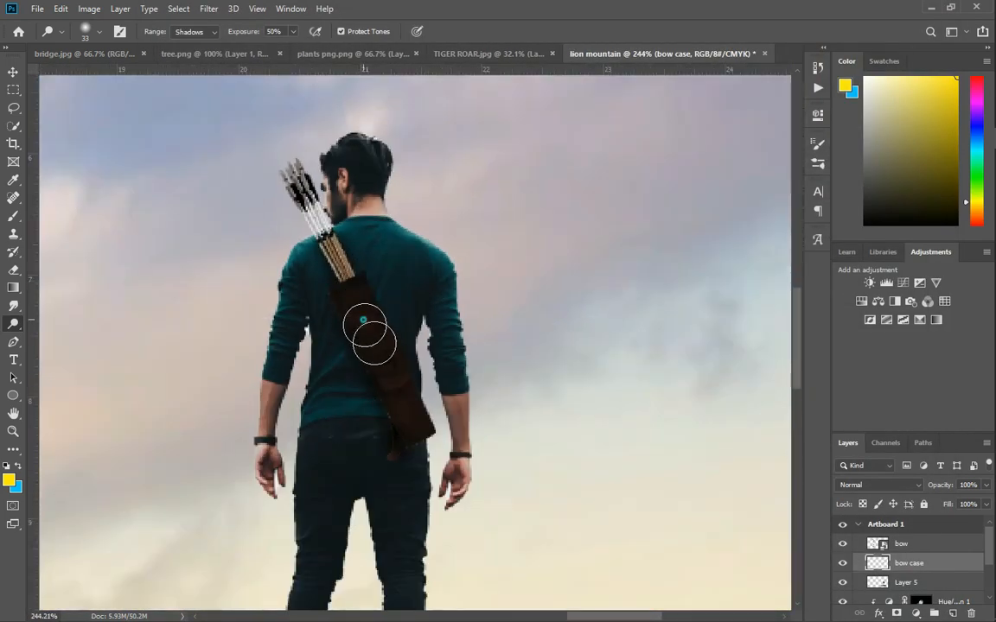
{"action": "scroll", "coordinate": [414, 435], "scroll_direction": "down", "scroll_amount": 5}
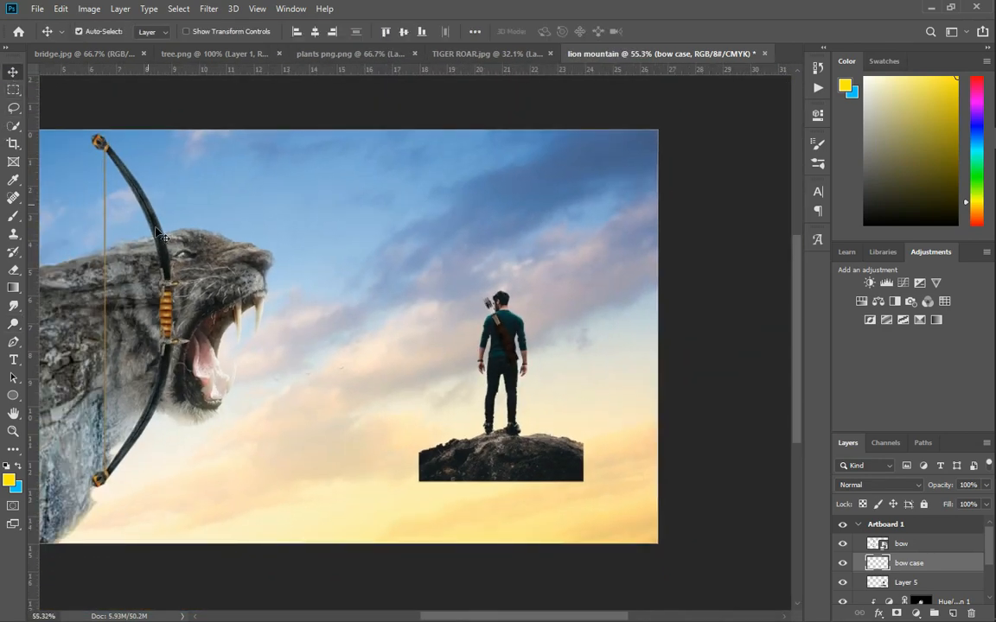
- Scale the bow down in proportion to about 20% and move it to the man's left hand
{"action": "left_click_drag", "start_coordinate": [146, 194], "coordinate": [466, 275]}
{"action": "key", "text": "ctrl+t"}
{"action": "left_click_drag", "start_coordinate": [573, 497], "coordinate": [426, 380]}
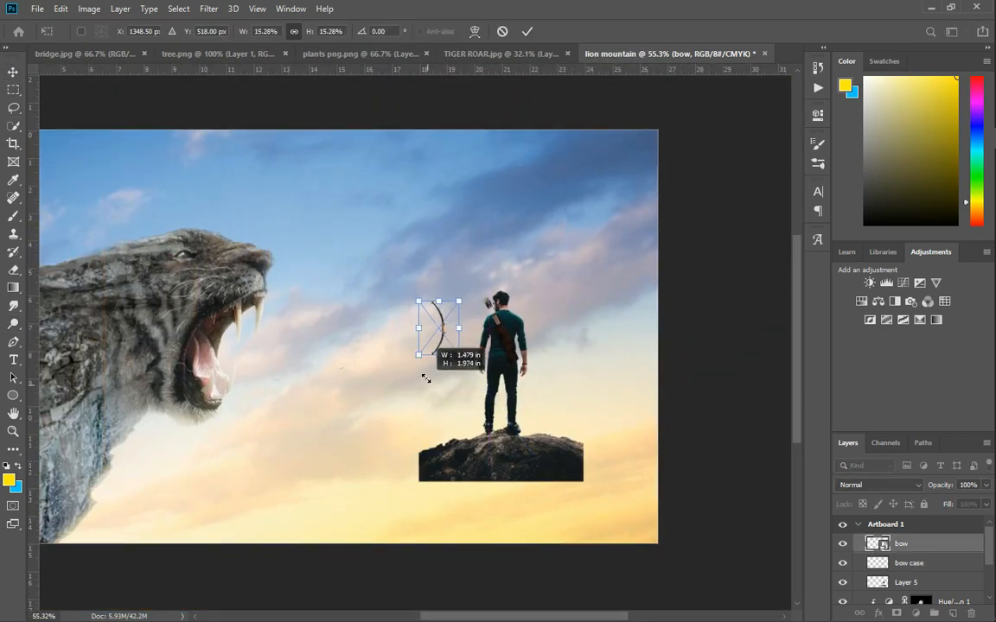
{"action": "scroll", "coordinate": [425, 380], "scroll_direction": "up", "scroll_amount": 5}
{"action": "left_click_drag", "start_coordinate": [399, 275], "coordinate": [522, 402]}
{"action": "left_click_drag", "start_coordinate": [556, 295], "coordinate": [573, 273]}
- Flip the bow, rotate it to about -34° so its grip fits the left hand, and place its layer below bow case
{"action": "right_click", "coordinate": [510, 388]}
{"action": "left_click", "coordinate": [562, 550]}
{"action": "left_click_drag", "start_coordinate": [629, 494], "coordinate": [655, 398]}
{"action": "left_click_drag", "start_coordinate": [543, 418], "coordinate": [539, 425]}
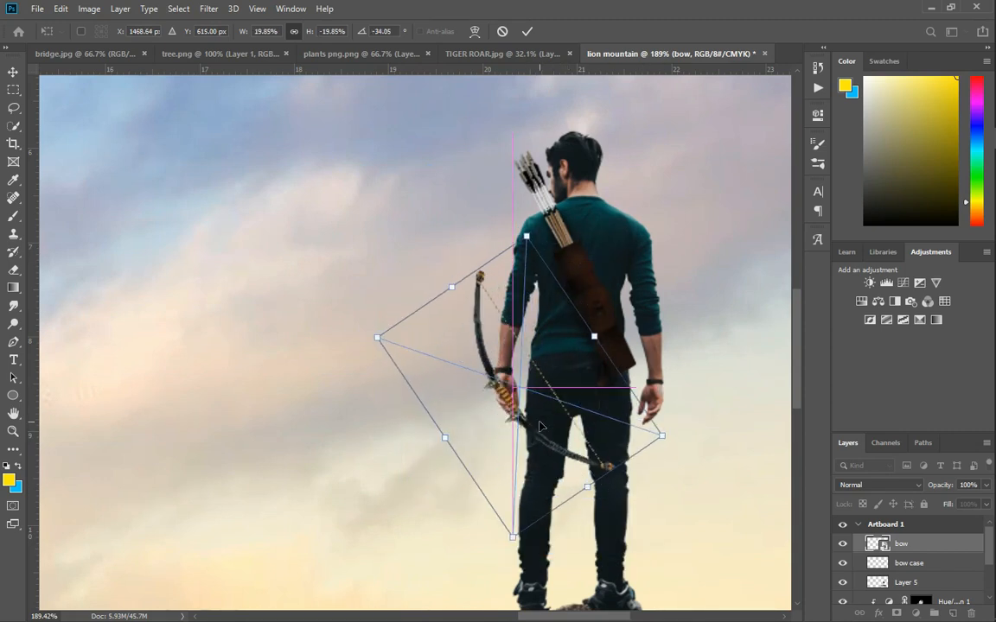
{"action": "key", "text": "Return"}
{"action": "mouse_move", "coordinate": [920, 546]}
{"action": "left_mouse_down"}
{"action": "mouse_move", "coordinate": [917, 591]}
{"action": "mouse_move", "coordinate": [920, 554]}
{"action": "left_mouse_up"}
- Rasterize the bow layer and erase the parts crossing the man's forearm and legs with a size 10 Eraser
{"action": "scroll", "coordinate": [515, 401], "scroll_direction": "up", "scroll_amount": 5}
{"action": "scroll", "coordinate": [509, 397], "scroll_direction": "up", "scroll_amount": 9}
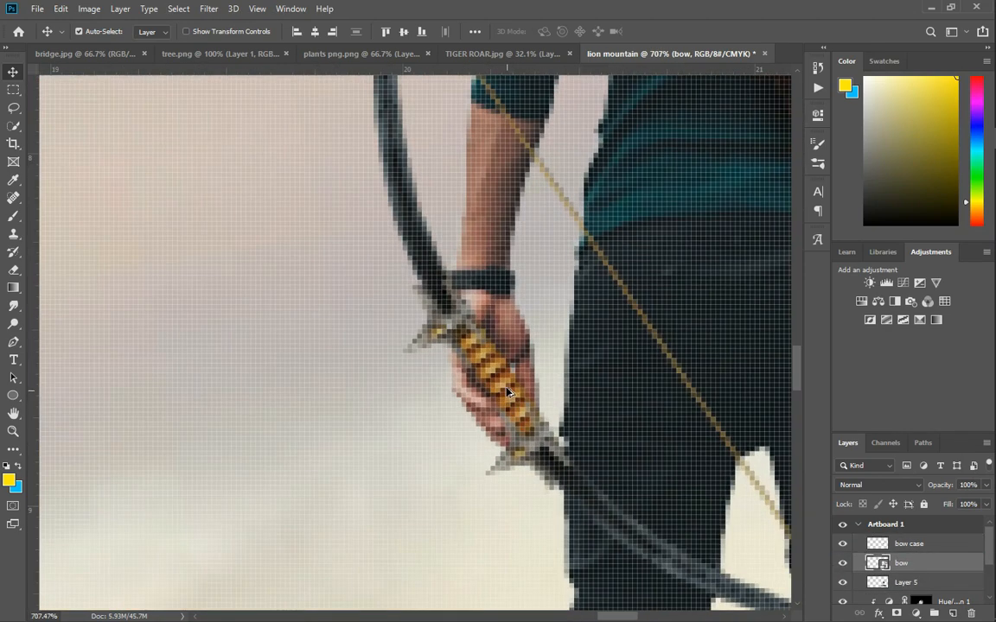
{"action": "scroll", "coordinate": [503, 378], "scroll_direction": "down", "scroll_amount": 5}
{"action": "left_click", "coordinate": [404, 227]}
{"action": "left_click", "coordinate": [488, 251]}
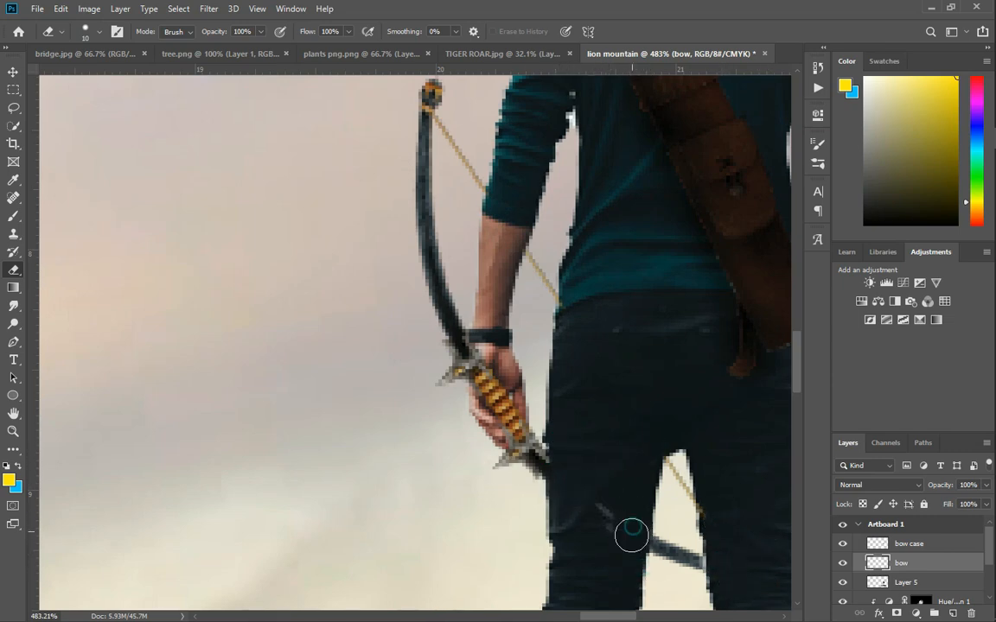
{"action": "scroll", "coordinate": [619, 478], "scroll_direction": "down", "scroll_amount": 5}
{"action": "scroll", "coordinate": [567, 350], "scroll_direction": "up", "scroll_amount": 6}
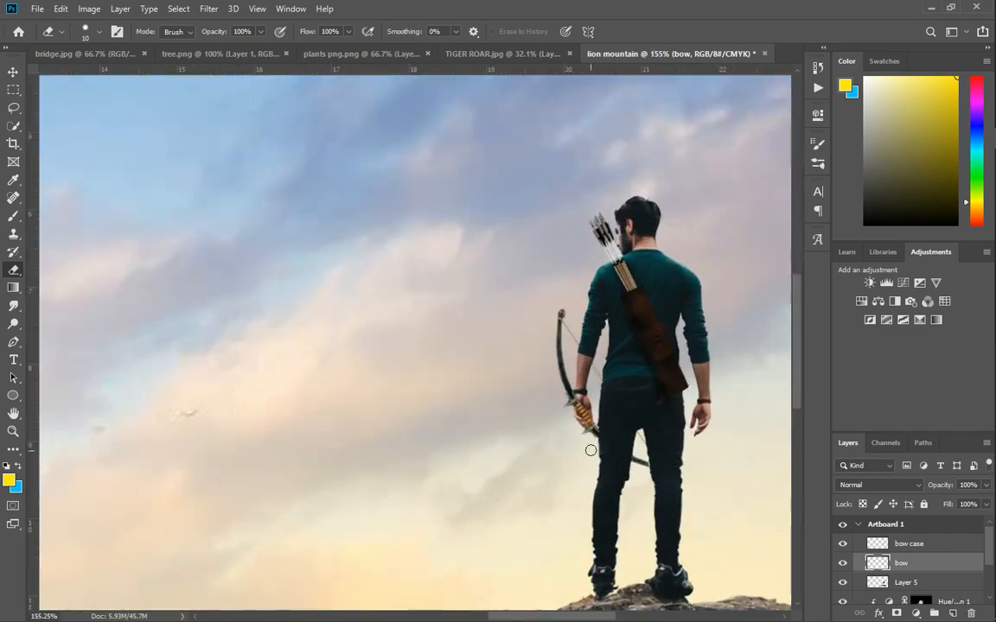
{"action": "scroll", "coordinate": [567, 350], "scroll_direction": "down", "scroll_amount": 4}
{"action": "scroll", "coordinate": [573, 215], "scroll_direction": "up", "scroll_amount": 3}
{"action": "scroll", "coordinate": [573, 215], "scroll_direction": "down", "scroll_amount": 5}
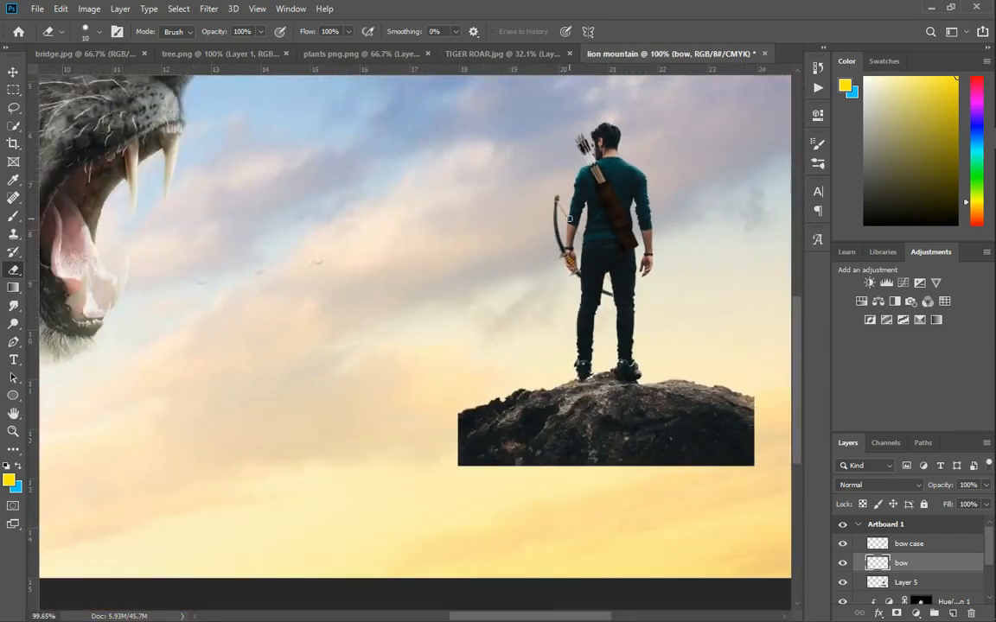
{"action": "scroll", "coordinate": [558, 202], "scroll_direction": "up", "scroll_amount": 3}
{"action": "scroll", "coordinate": [558, 202], "scroll_direction": "up", "scroll_amount": 3}
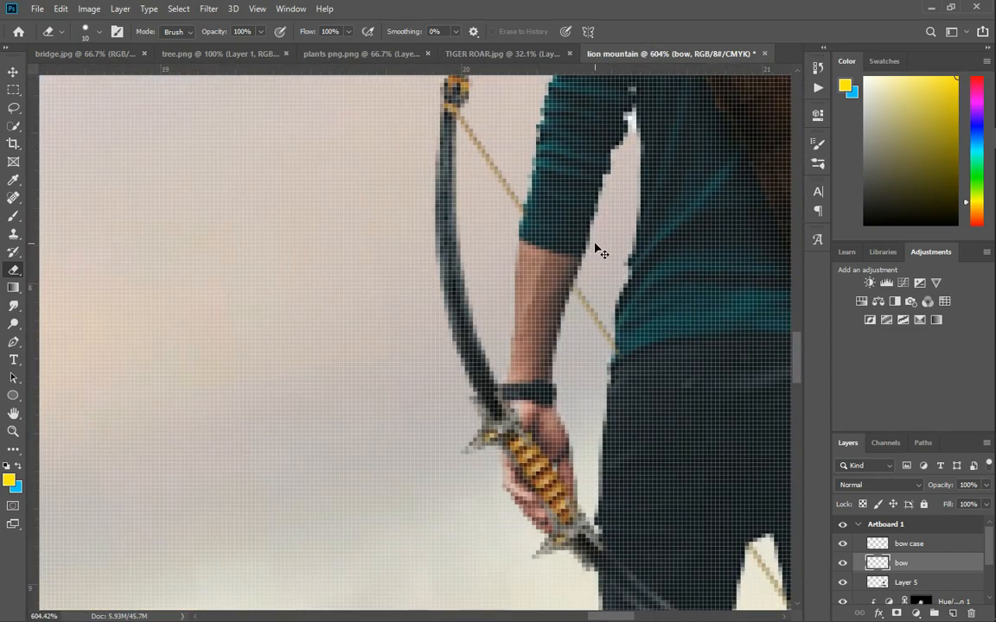
- Redo the erasing of the bow and string where they cross the forearm and legs with a size 16 Eraser
{"action": "scroll", "coordinate": [595, 251], "scroll_direction": "down", "scroll_amount": 4}
{"action": "scroll", "coordinate": [582, 262], "scroll_direction": "up", "scroll_amount": 3}
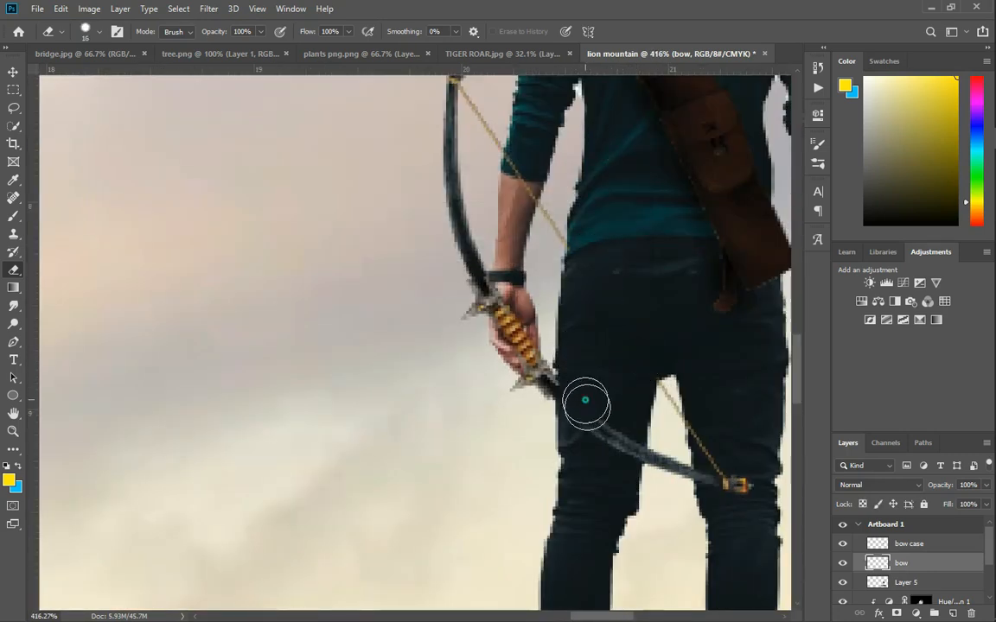
{"action": "scroll", "coordinate": [716, 469], "scroll_direction": "down", "scroll_amount": 4}
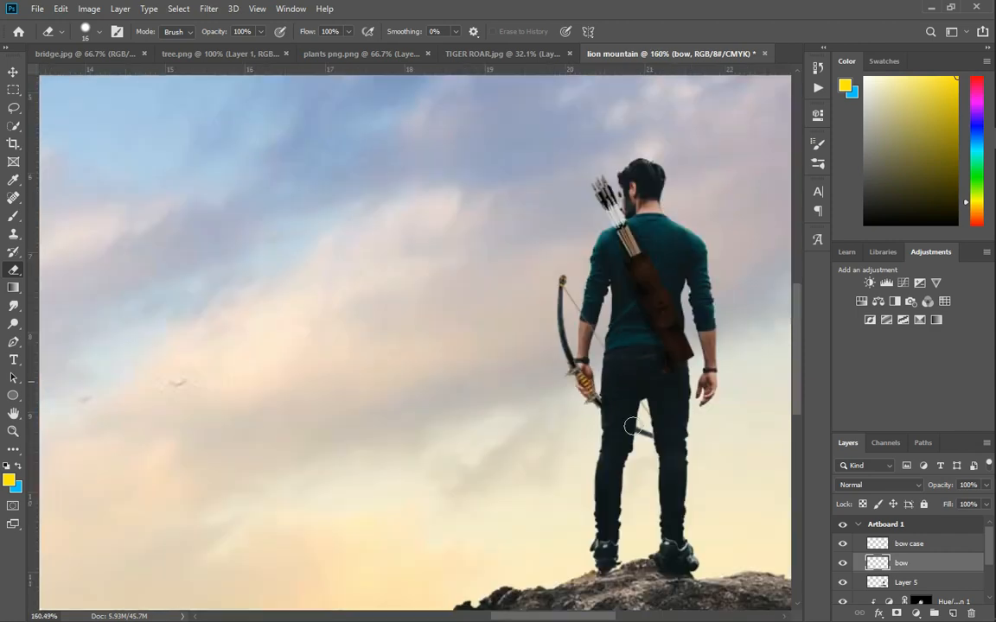
{"action": "scroll", "coordinate": [506, 407], "scroll_direction": "up", "scroll_amount": 3}
{"action": "scroll", "coordinate": [507, 406], "scroll_direction": "down", "scroll_amount": 3}
- Darken the bow's limbs and yellow grip with small soft Burn strokes, range Shadows and 50% exposure
{"action": "left_click", "coordinate": [13, 323]}
{"action": "scroll", "coordinate": [389, 197], "scroll_direction": "up", "scroll_amount": 3}
{"action": "scroll", "coordinate": [378, 300], "scroll_direction": "down", "scroll_amount": 4}
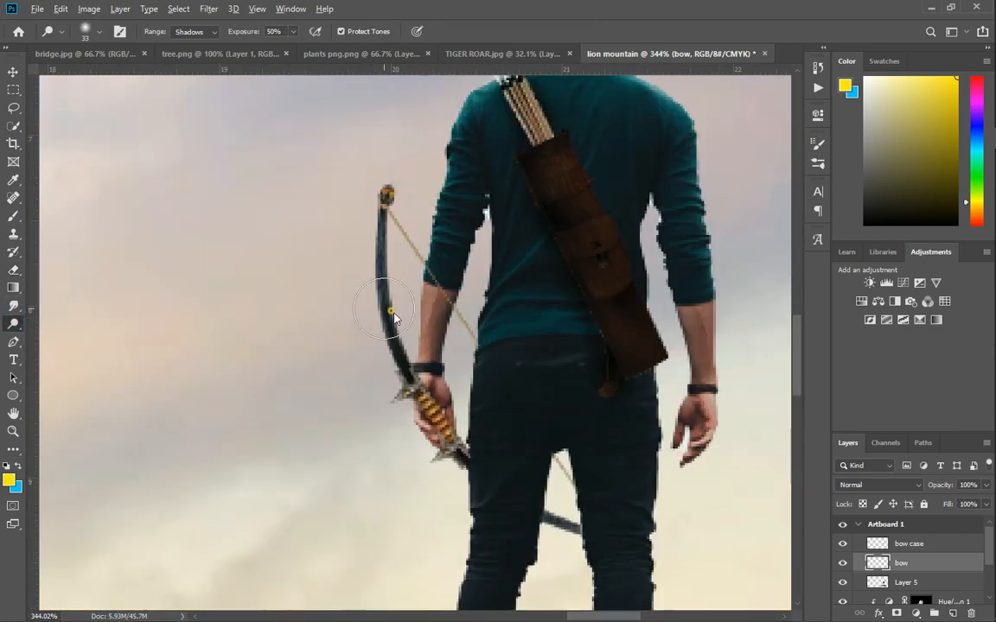
{"action": "scroll", "coordinate": [406, 444], "scroll_direction": "up", "scroll_amount": 5}
{"action": "right_click", "coordinate": [422, 435], "text": "alt"}
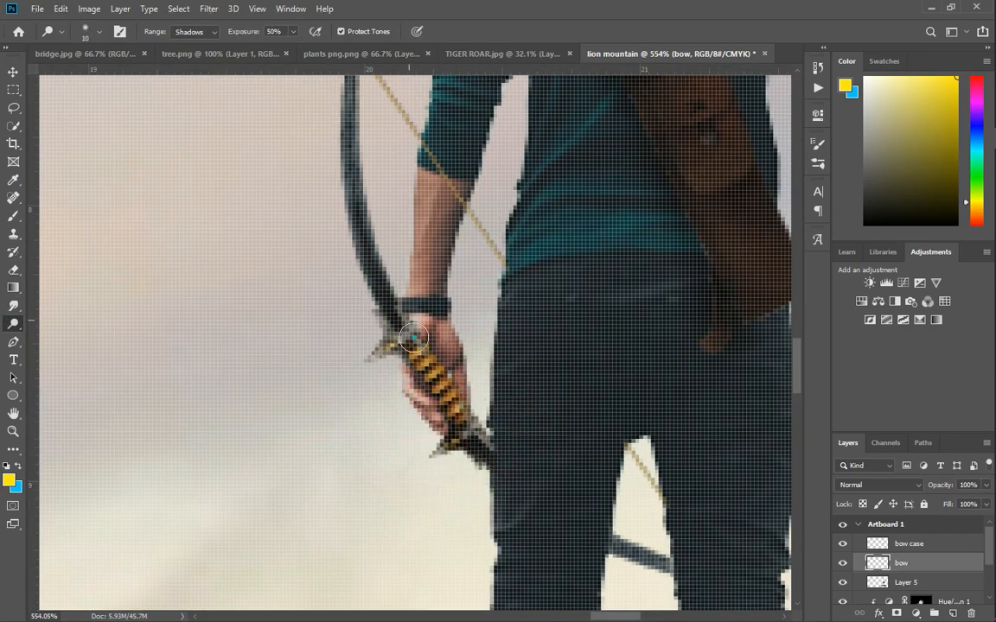
{"action": "right_click", "coordinate": [408, 322], "text": "alt"}
{"action": "scroll", "coordinate": [359, 237], "scroll_direction": "down", "scroll_amount": 2}
{"action": "scroll", "coordinate": [596, 537], "scroll_direction": "down", "scroll_amount": 3}
{"action": "scroll", "coordinate": [433, 406], "scroll_direction": "up", "scroll_amount": 3}
{"action": "scroll", "coordinate": [431, 404], "scroll_direction": "down", "scroll_amount": 3}
{"action": "scroll", "coordinate": [361, 349], "scroll_direction": "up", "scroll_amount": 4}
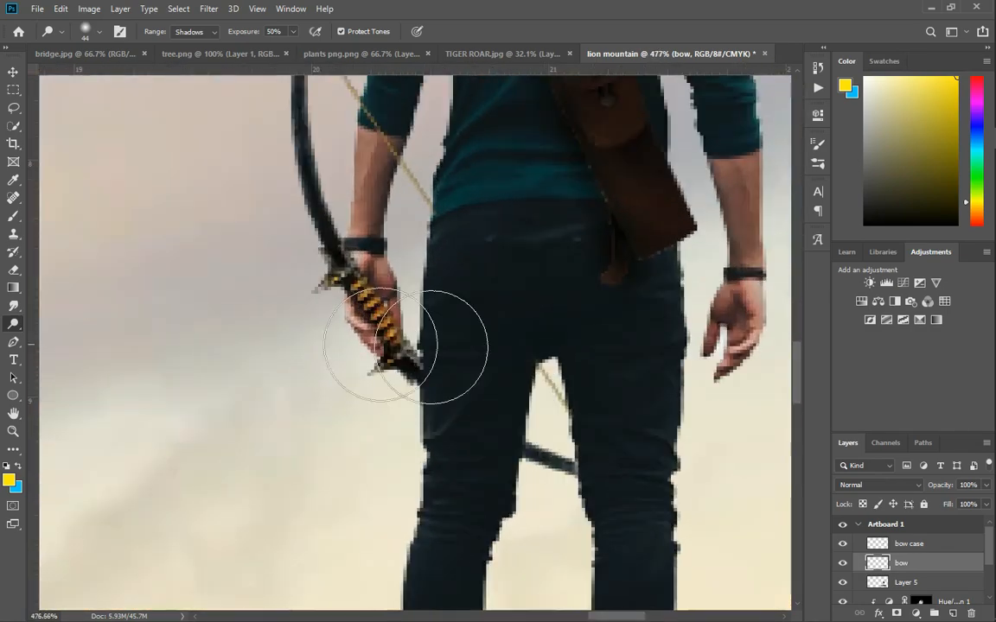
- Enlarge the bow case, bow and Layer 5 together and move them so the rock fills the artboard's lower right corner
{"action": "left_click", "coordinate": [906, 582]}
{"action": "scroll", "coordinate": [409, 374], "scroll_direction": "down", "scroll_amount": 8}
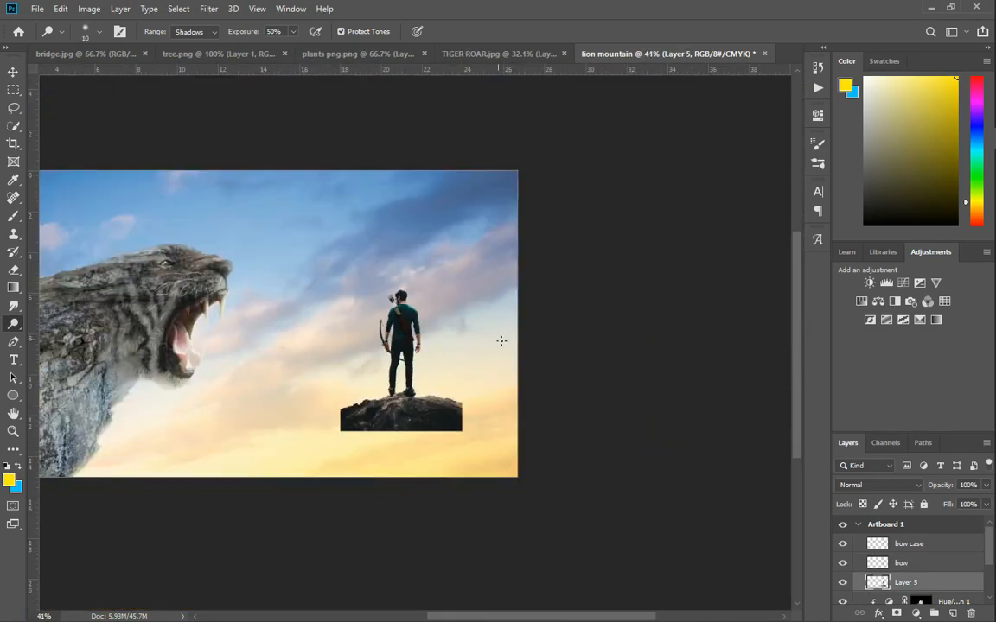
{"action": "scroll", "coordinate": [333, 328], "scroll_direction": "up", "scroll_amount": 3}
{"action": "scroll", "coordinate": [385, 257], "scroll_direction": "down", "scroll_amount": 2}
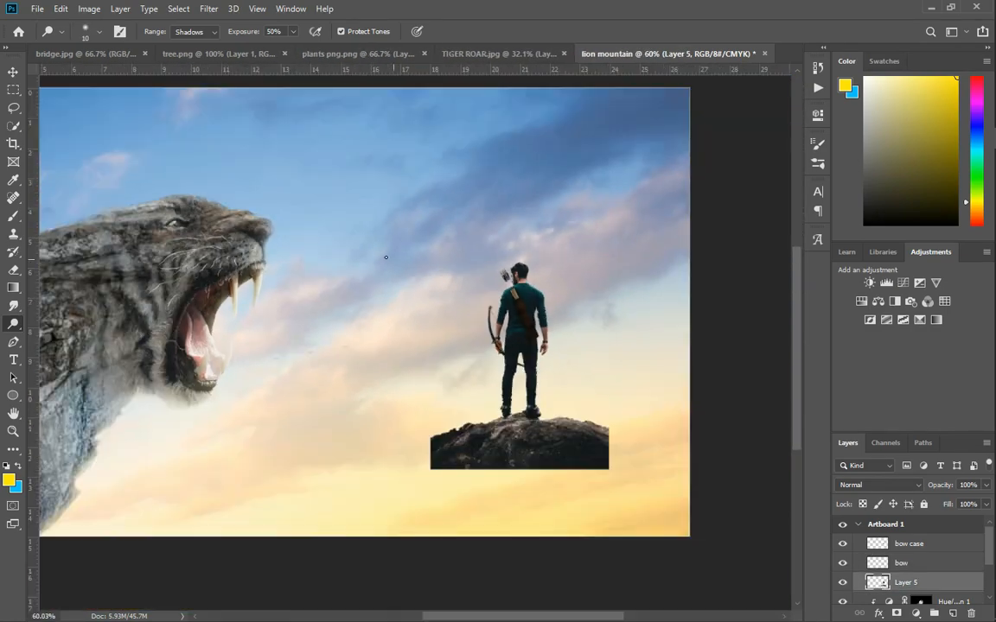
{"action": "left_click", "coordinate": [5, 72]}
{"action": "scroll", "coordinate": [526, 338], "scroll_direction": "down", "scroll_amount": 3}
{"action": "scroll", "coordinate": [497, 380], "scroll_direction": "up", "scroll_amount": 1}
{"action": "left_click_drag", "start_coordinate": [492, 380], "coordinate": [504, 414]}
{"action": "key", "text": "ctrl+r"}
{"action": "left_click_drag", "start_coordinate": [618, 341], "coordinate": [645, 309]}
{"action": "left_click_drag", "start_coordinate": [568, 441], "coordinate": [585, 431]}
{"action": "key", "text": "Return"}
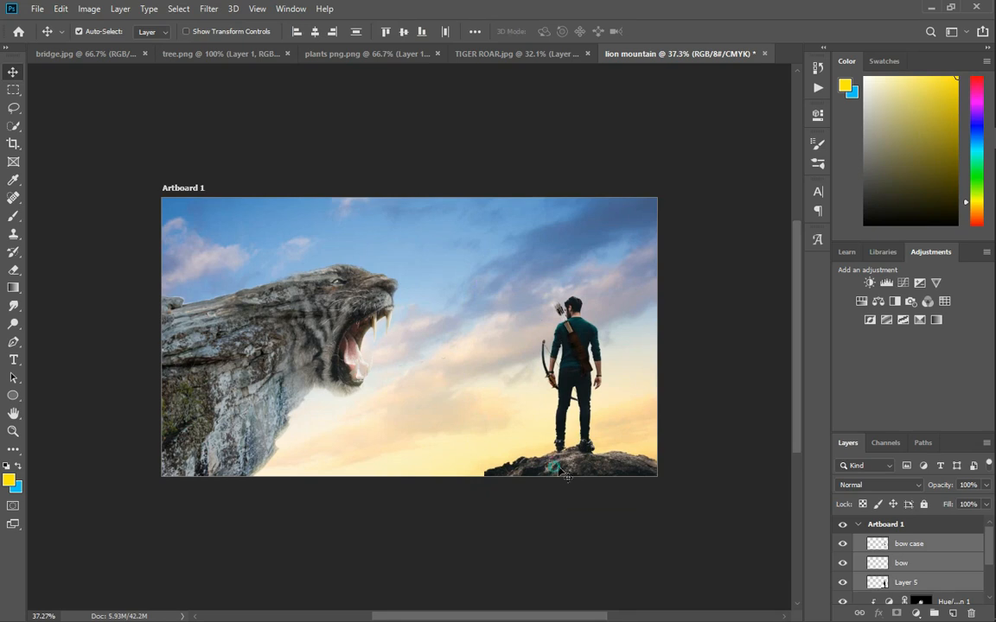
- Erase the man from a duplicate of Layer 5 and place the copied rock to the left of the original
{"action": "left_click", "coordinate": [553, 464]}
{"action": "scroll", "coordinate": [546, 467], "scroll_direction": "up", "scroll_amount": 5}
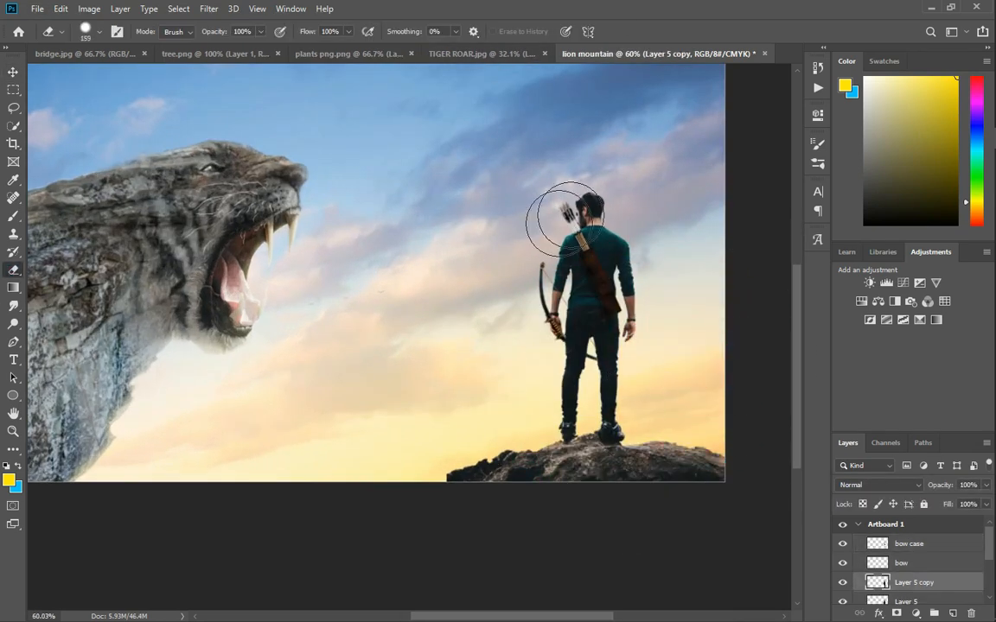
{"action": "left_click_drag", "start_coordinate": [566, 469], "coordinate": [419, 467]}
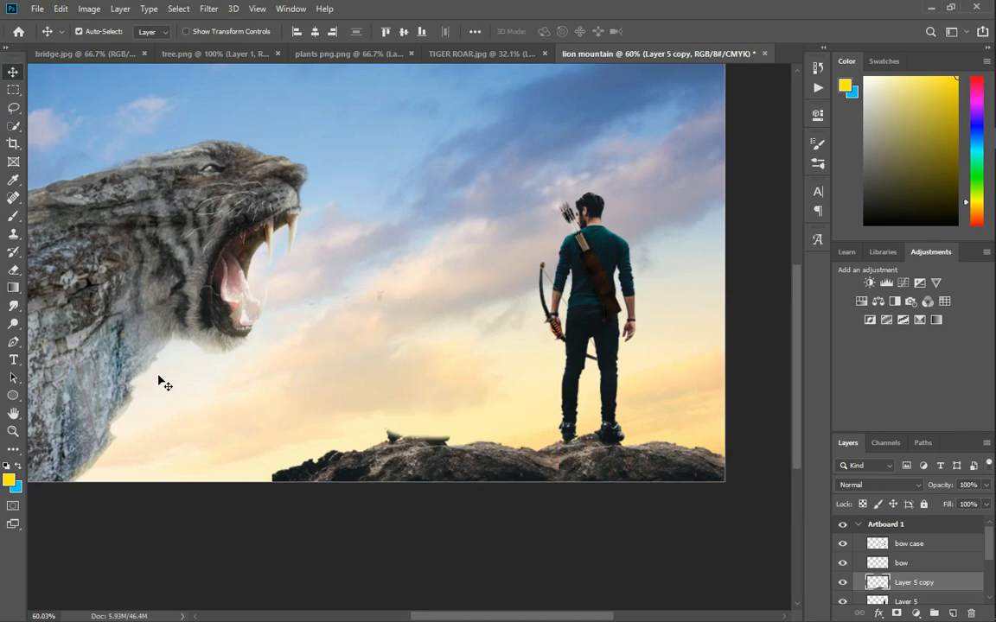
- Erase the leftover shoe remnants above the copied rock with a soft size 34 Eraser
{"action": "key", "text": "e"}
{"action": "scroll", "coordinate": [355, 423], "scroll_direction": "down", "scroll_amount": 2}
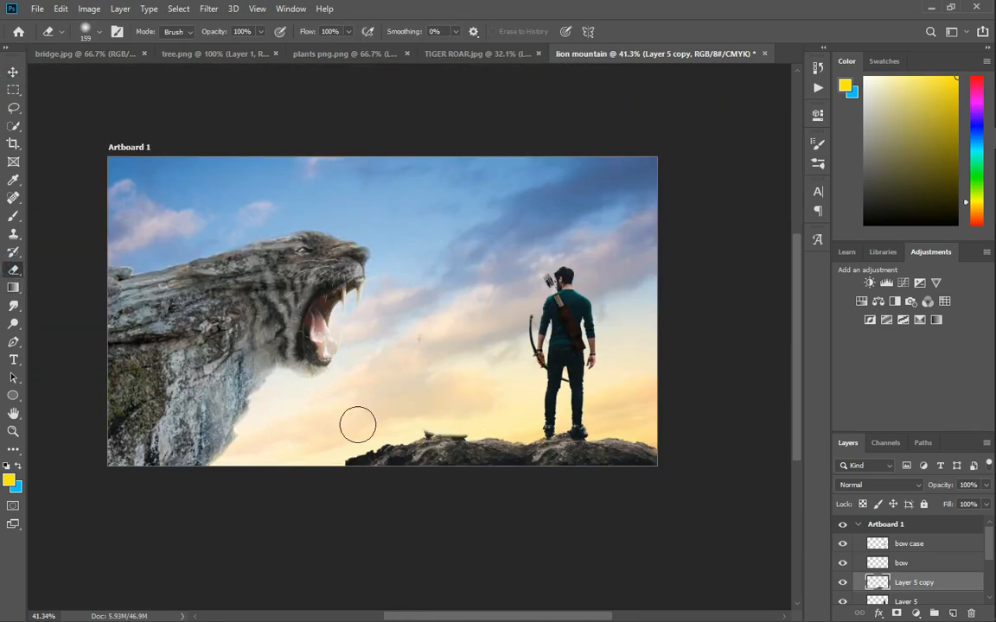
{"action": "scroll", "coordinate": [305, 325], "scroll_direction": "up", "scroll_amount": 2}
{"action": "key", "text": "v"}
{"action": "left_click", "coordinate": [13, 271]}
{"action": "scroll", "coordinate": [403, 418], "scroll_direction": "up", "scroll_amount": 3}
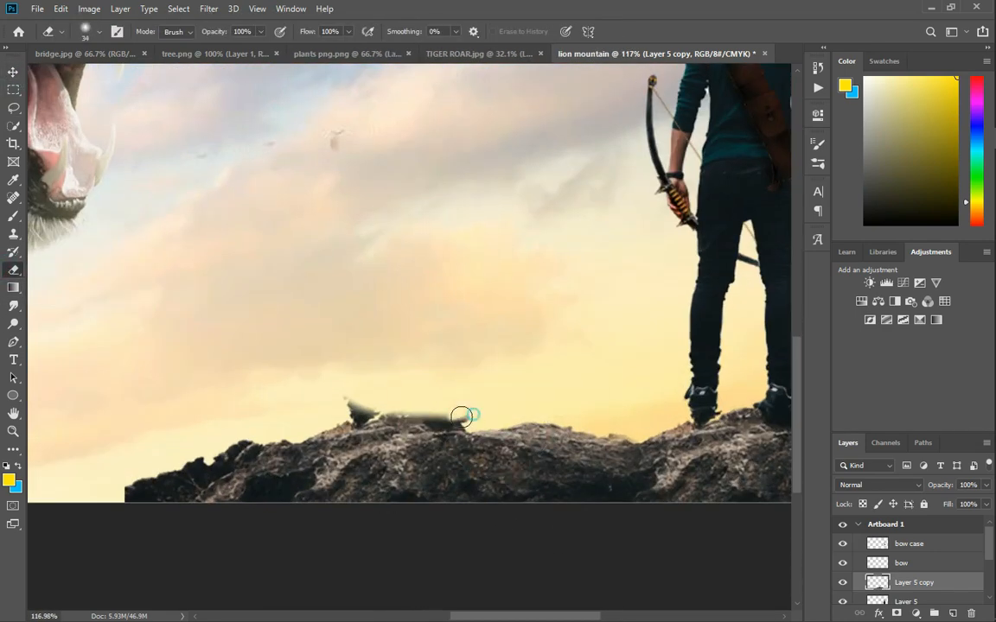
{"action": "scroll", "coordinate": [318, 382], "scroll_direction": "down", "scroll_amount": 4}
{"action": "scroll", "coordinate": [319, 382], "scroll_direction": "up", "scroll_amount": 1}
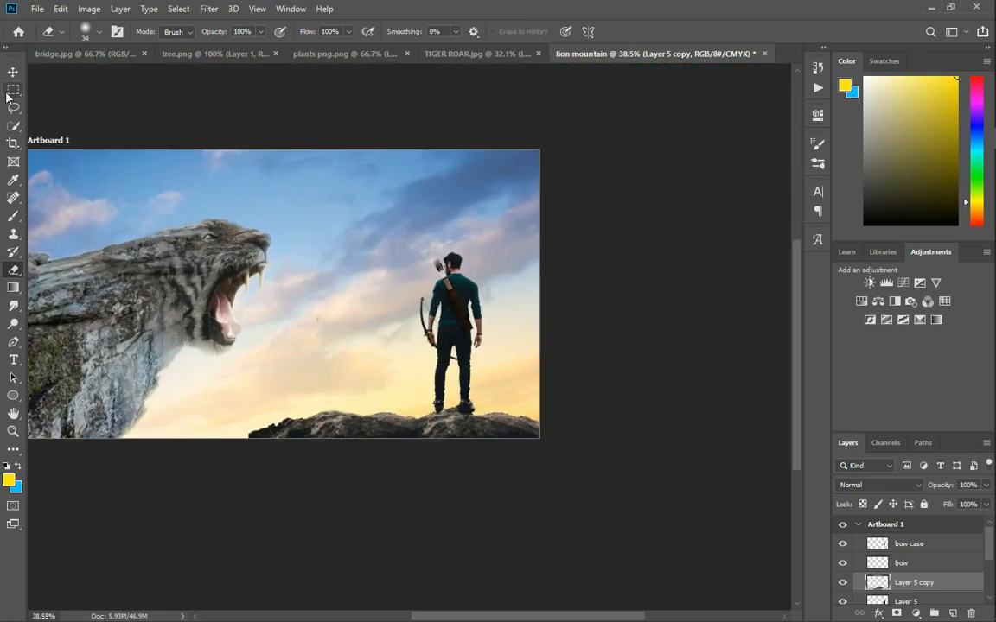
{"action": "key", "text": "v"}
{"action": "scroll", "coordinate": [326, 391], "scroll_direction": "down", "scroll_amount": 2}
{"action": "left_click_drag", "start_coordinate": [459, 257], "coordinate": [424, 261]}
{"action": "key", "text": "ctrl+z"}
{"action": "left_click_drag", "start_coordinate": [368, 337], "coordinate": [510, 331]}
{"action": "left_click_drag", "start_coordinate": [422, 239], "coordinate": [388, 239]}
{"action": "key", "text": "ctrl+z"}
{"action": "key", "text": "ctrl+z"}
{"action": "key", "text": "ctrl+z"}
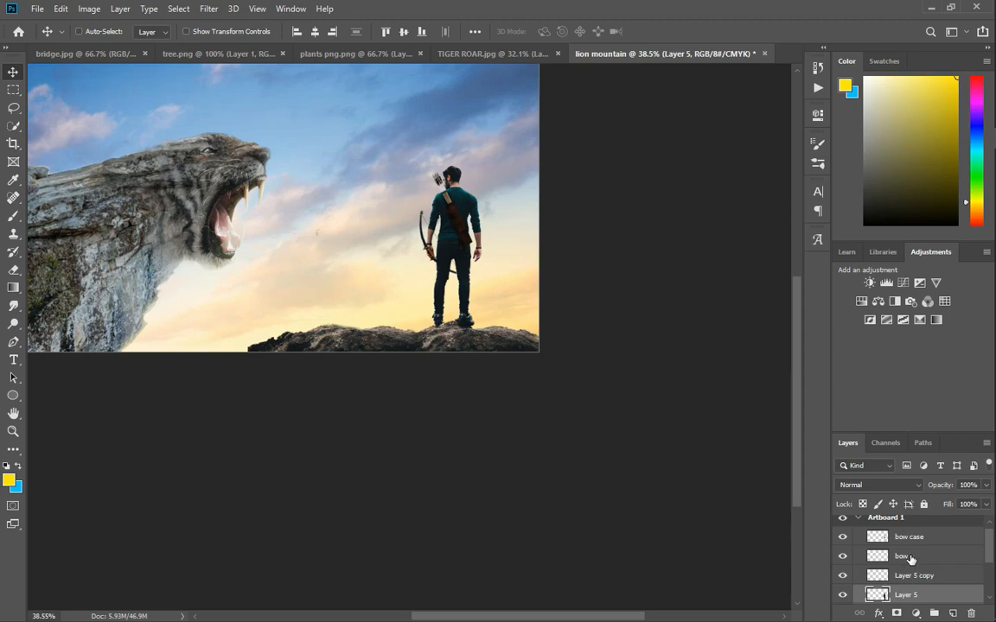
- Merge the bow case, bow and Layer 5 layers into one layer
{"action": "left_click", "coordinate": [909, 559], "text": "ctrl"}
{"action": "left_click", "coordinate": [908, 539], "text": "ctrl"}
{"action": "right_click", "coordinate": [908, 540]}
{"action": "left_click", "coordinate": [771, 446]}
- Move the man with his rock closer to the tiger and shift the copied rock to the artboard's right edge
{"action": "left_click_drag", "start_coordinate": [455, 251], "coordinate": [375, 250]}
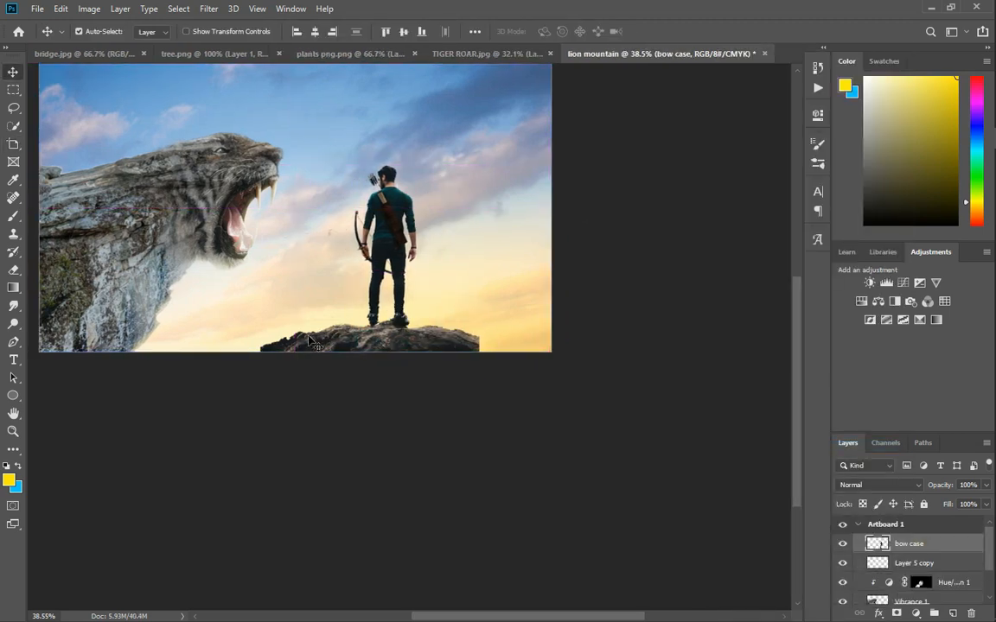
{"action": "left_click_drag", "start_coordinate": [317, 341], "coordinate": [352, 342]}
{"action": "scroll", "coordinate": [433, 340], "scroll_direction": "up", "scroll_amount": 3}
{"action": "scroll", "coordinate": [433, 340], "scroll_direction": "down", "scroll_amount": 2}
{"action": "scroll", "coordinate": [484, 367], "scroll_direction": "up", "scroll_amount": 1}
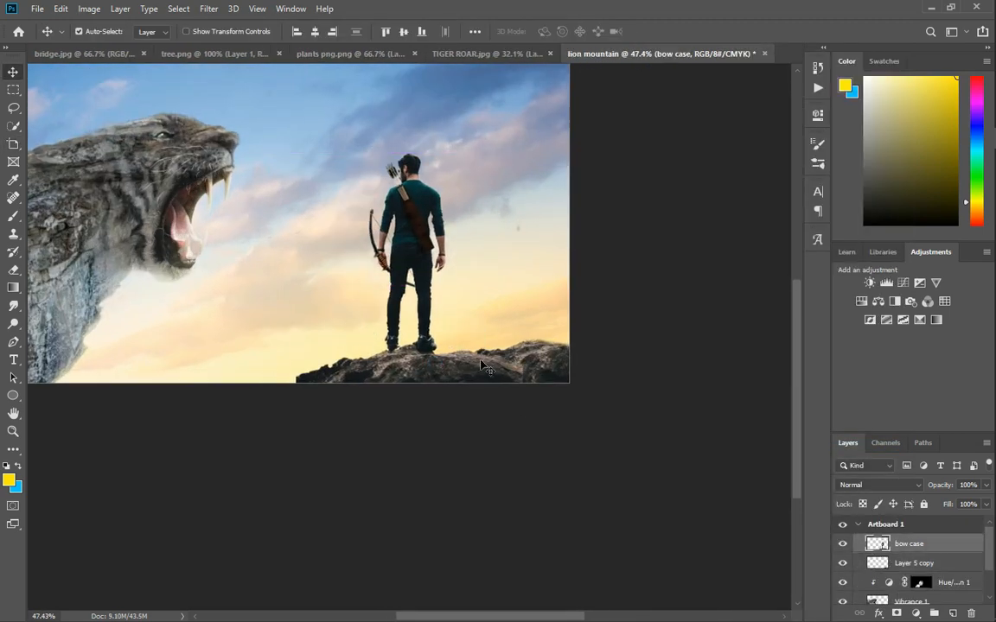
{"action": "left_click_drag", "start_coordinate": [484, 367], "coordinate": [455, 367]}
- Soften the seam between the man's rock and the copied rock with a soft size 161 Eraser
{"action": "left_click", "coordinate": [13, 269]}
{"action": "left_click_drag", "start_coordinate": [521, 375], "coordinate": [542, 380]}
{"action": "left_click", "coordinate": [885, 525]}
{"action": "left_click", "coordinate": [477, 377]}
{"action": "left_click", "coordinate": [480, 243]}
{"action": "left_click", "coordinate": [480, 243]}
{"action": "left_click", "coordinate": [479, 243]}
{"action": "left_click", "coordinate": [920, 563]}
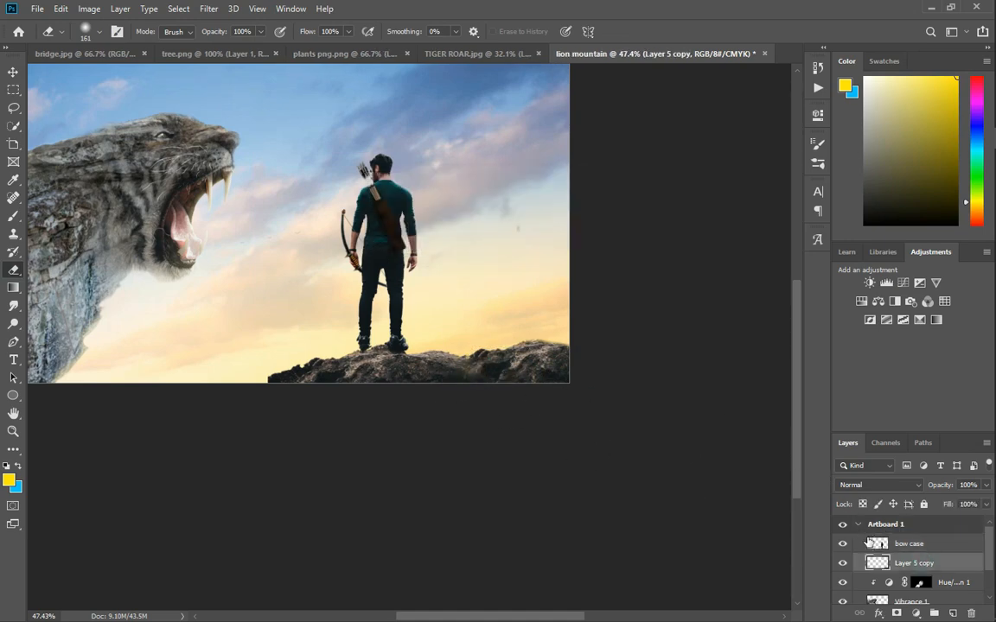
- Darken the rock under the man on the bow case layer with a large soft Burn brush, range Midtones and 50% exposure
{"action": "left_click", "coordinate": [915, 551]}
{"action": "scroll", "coordinate": [603, 407], "scroll_direction": "down", "scroll_amount": 4}
{"action": "scroll", "coordinate": [557, 410], "scroll_direction": "up", "scroll_amount": 12}
{"action": "left_click", "coordinate": [14, 324]}
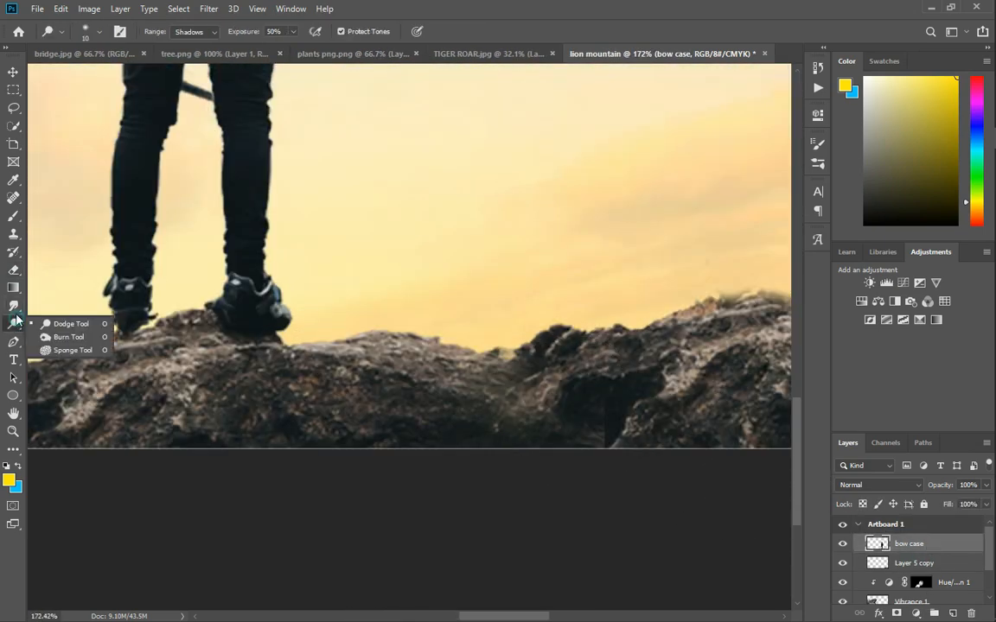
{"action": "key", "text": "]"}
{"action": "key", "text": "]"}
{"action": "key", "text": "]"}
{"action": "key", "text": "]"}
{"action": "key", "text": "]"}
{"action": "key", "text": "]"}
{"action": "key", "text": "]"}
{"action": "key", "text": "]"}
{"action": "key", "text": "]"}
{"action": "key", "text": "]"}
{"action": "mouse_move", "coordinate": [442, 431]}
{"action": "left_mouse_down"}
{"action": "mouse_move", "coordinate": [362, 430]}
{"action": "mouse_move", "coordinate": [471, 389]}
{"action": "left_mouse_up"}
{"action": "scroll", "coordinate": [596, 407], "scroll_direction": "down", "scroll_amount": 5}
{"action": "scroll", "coordinate": [296, 427], "scroll_direction": "up", "scroll_amount": 5}
{"action": "mouse_move", "coordinate": [394, 367]}
{"action": "left_mouse_down"}
{"action": "mouse_move", "coordinate": [158, 382]}
{"action": "mouse_move", "coordinate": [380, 380]}
{"action": "left_mouse_up"}
{"action": "scroll", "coordinate": [380, 389], "scroll_direction": "down", "scroll_amount": 5}
- Darken the copied rock on Layer 5 copy with the soft Burn brush, range Midtones and 50% exposure
{"action": "left_click", "coordinate": [914, 562]}
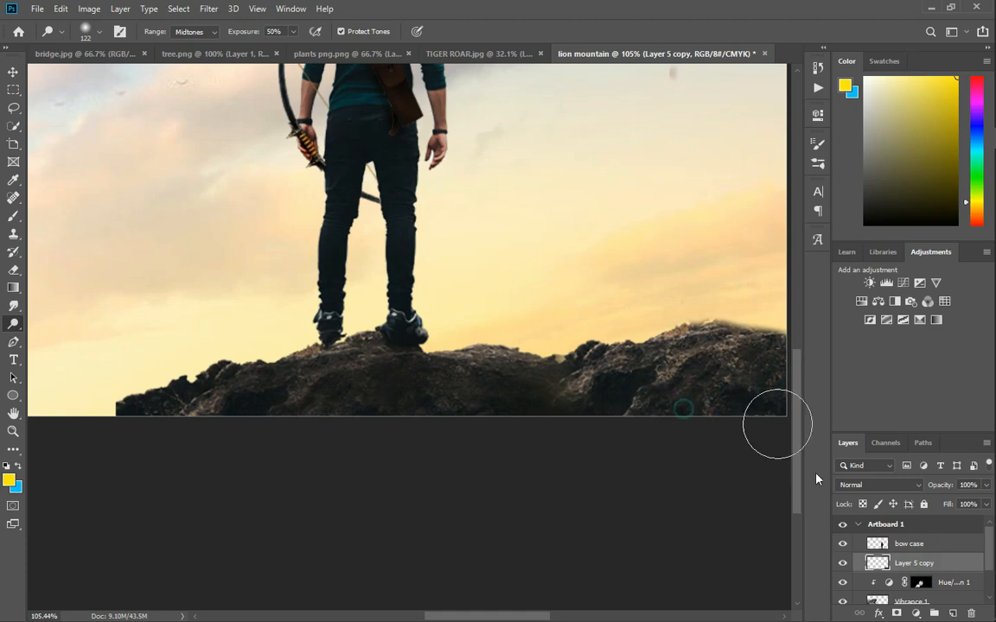
{"action": "scroll", "coordinate": [734, 424], "scroll_direction": "down", "scroll_amount": 5}
{"action": "scroll", "coordinate": [230, 302], "scroll_direction": "up", "scroll_amount": 3}
{"action": "scroll", "coordinate": [231, 302], "scroll_direction": "down", "scroll_amount": 1}
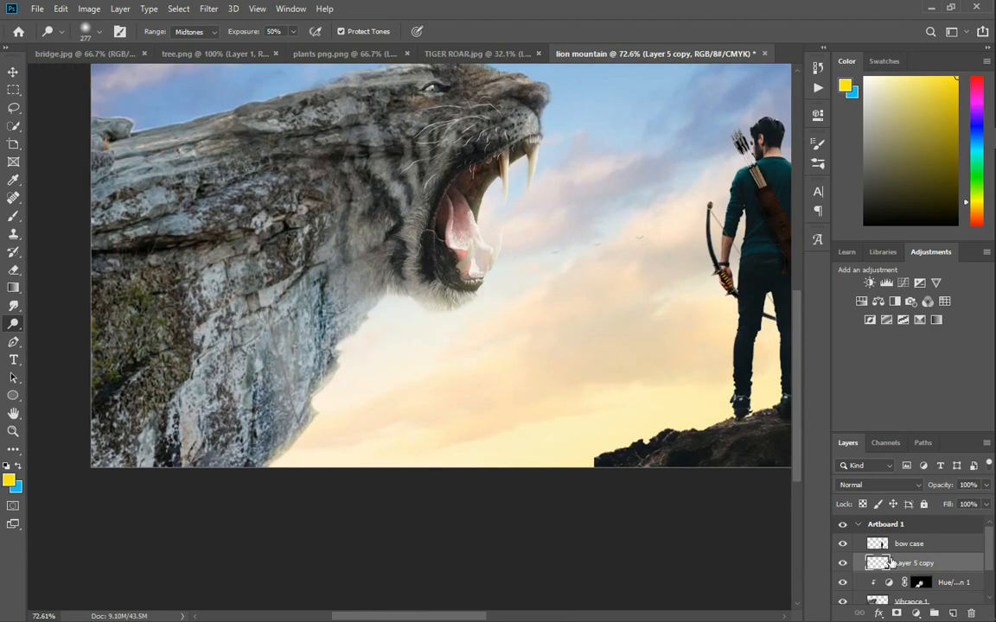
- Darken the tiger cliff on the Vibrance 1 layer with a soft size 130 Burn brush, range Midtones and 50% exposure
{"action": "scroll", "coordinate": [911, 563], "scroll_direction": "down", "scroll_amount": 1}
{"action": "left_click", "coordinate": [911, 582]}
{"action": "scroll", "coordinate": [289, 271], "scroll_direction": "down", "scroll_amount": 6}
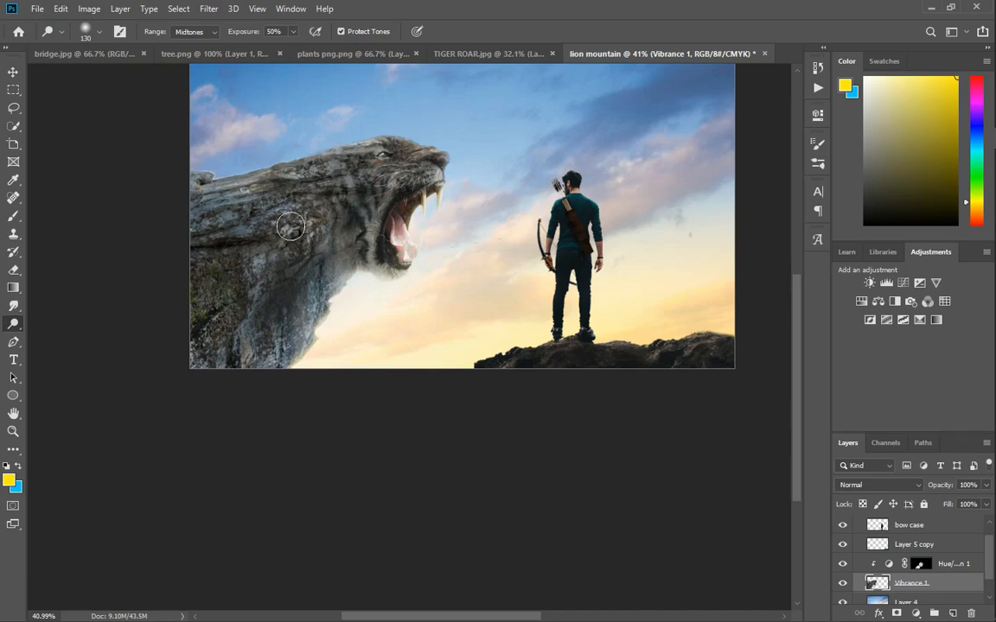
{"action": "scroll", "coordinate": [319, 237], "scroll_direction": "up", "scroll_amount": 4}
{"action": "scroll", "coordinate": [203, 232], "scroll_direction": "down", "scroll_amount": 3}
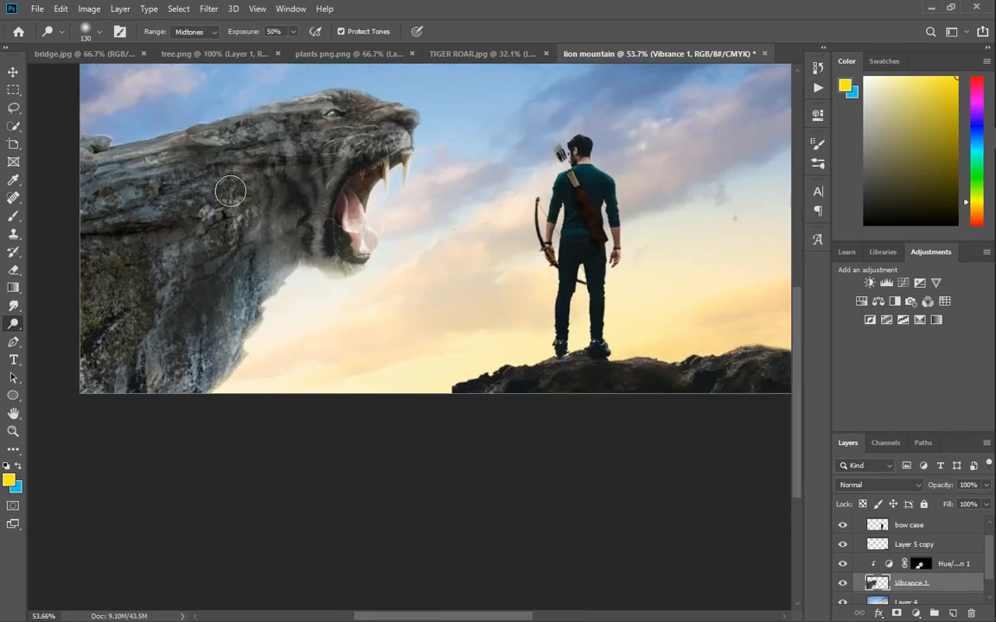
{"action": "scroll", "coordinate": [447, 203], "scroll_direction": "up", "scroll_amount": 6}
{"action": "scroll", "coordinate": [467, 251], "scroll_direction": "down", "scroll_amount": 6}
- Lower the exposure and raise the contrast of the bow case layer with a Camera Raw Filter
{"action": "left_click", "coordinate": [890, 526]}
{"action": "scroll", "coordinate": [513, 321], "scroll_direction": "up", "scroll_amount": 4}
{"action": "scroll", "coordinate": [515, 325], "scroll_direction": "down", "scroll_amount": 2}
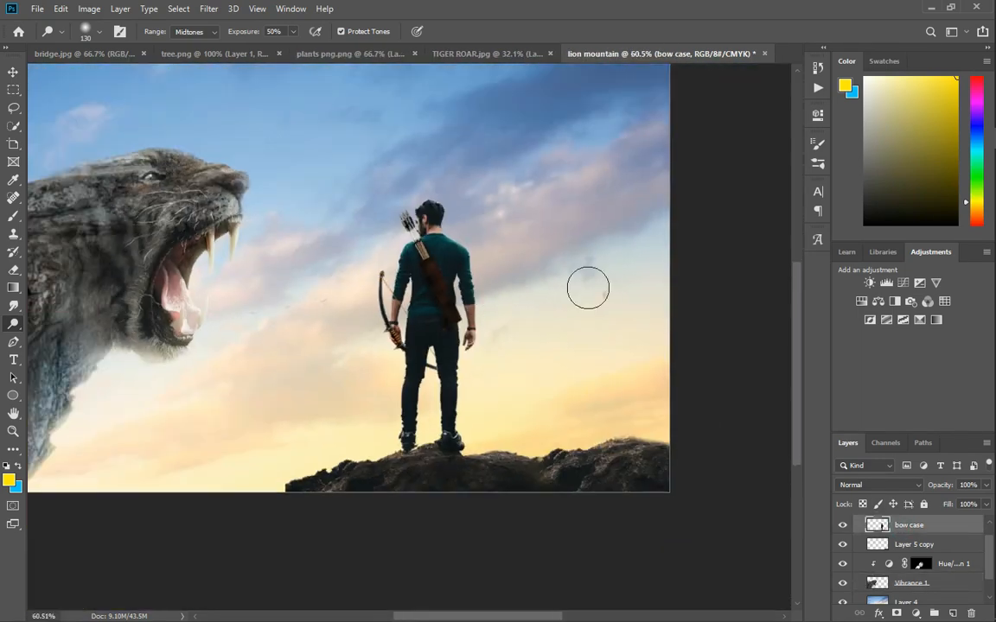
{"action": "key", "text": "ctrl+shift+a"}
{"action": "key", "text": "ctrl+plus"}
{"action": "key", "text": "ctrl+plus"}
{"action": "key", "text": "ctrl+plus"}
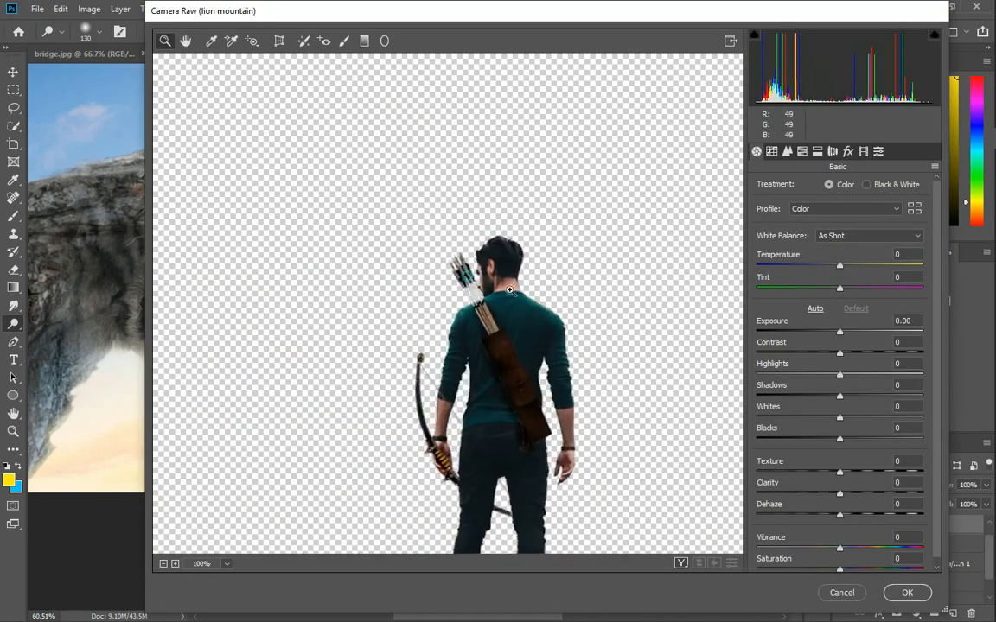
{"action": "left_click", "coordinate": [819, 332]}
{"action": "left_click_drag", "start_coordinate": [839, 353], "coordinate": [853, 354]}
{"action": "left_click", "coordinate": [921, 594]}
- Darken the man with a soft size 219 Burn brush, range Midtones and 50% exposure, and undo the last stroke
{"action": "scroll", "coordinate": [423, 355], "scroll_direction": "down", "scroll_amount": 1}
{"action": "scroll", "coordinate": [475, 374], "scroll_direction": "up", "scroll_amount": 4}
{"action": "key", "text": "ctrl+z"}
{"action": "scroll", "coordinate": [422, 346], "scroll_direction": "down", "scroll_amount": 4}
{"action": "scroll", "coordinate": [443, 291], "scroll_direction": "up", "scroll_amount": 4}
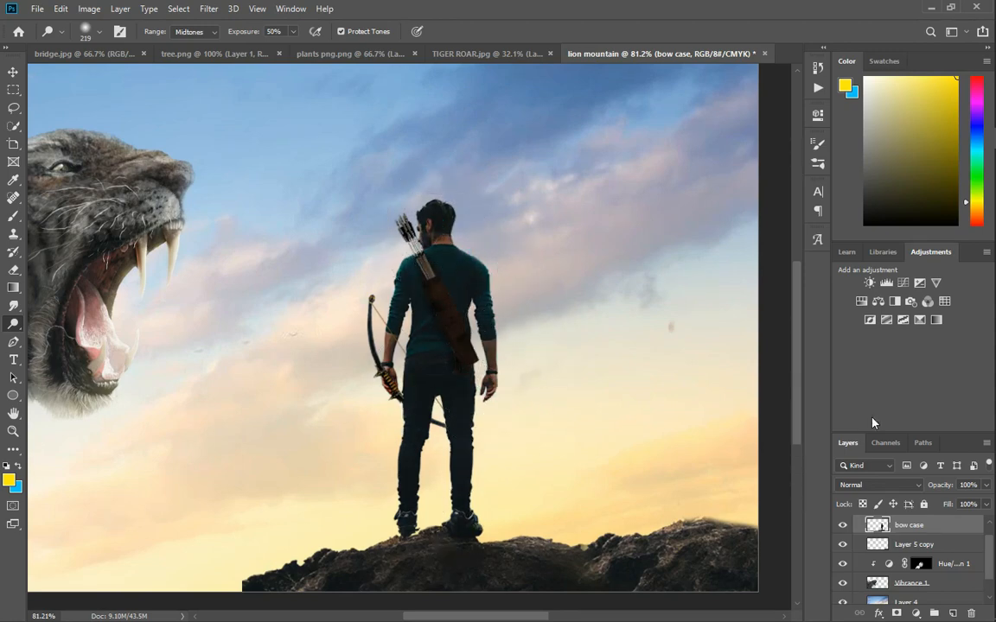
- Add a colorized Hue/Saturation adjustment clipped to the bow case layer, with hue 44, saturation 57 and lightness +33
{"action": "left_click", "coordinate": [861, 301]}
{"action": "left_click", "coordinate": [686, 280]}
{"action": "scroll", "coordinate": [509, 333], "scroll_direction": "down", "scroll_amount": 3}
{"action": "scroll", "coordinate": [509, 334], "scroll_direction": "up", "scroll_amount": 2}
{"action": "right_click", "coordinate": [867, 530]}
{"action": "left_click", "coordinate": [716, 360]}
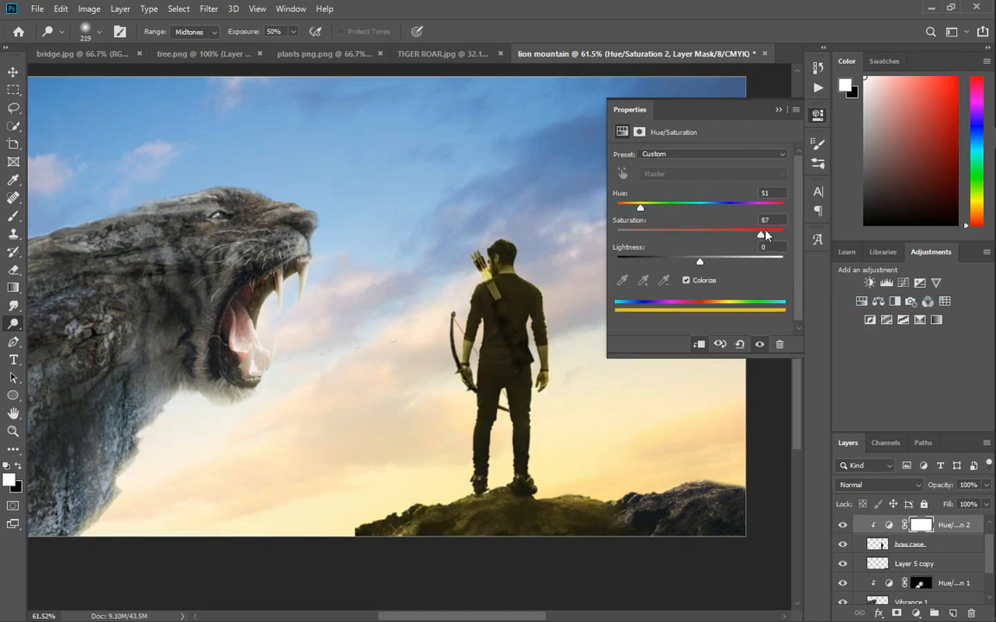
{"action": "left_click_drag", "start_coordinate": [637, 212], "coordinate": [637, 209]}
{"action": "left_click_drag", "start_coordinate": [699, 261], "coordinate": [726, 261]}
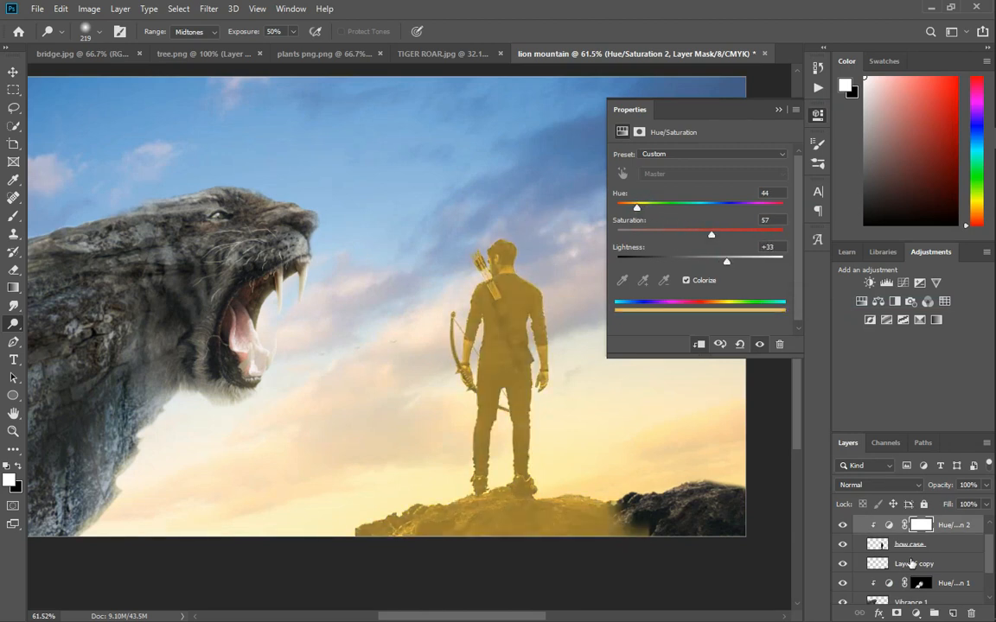
{"action": "left_click", "coordinate": [777, 111]}
{"action": "right_click", "coordinate": [895, 544]}
{"action": "left_click", "coordinate": [752, 454]}
{"action": "key", "text": "ctrl+z"}
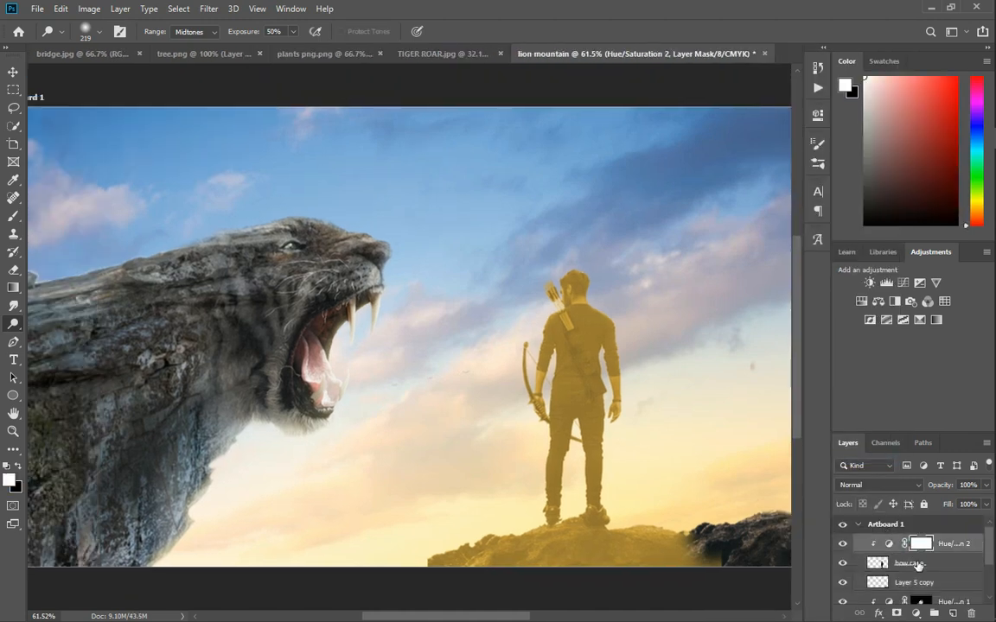
- Merge the bow case and Layer 5 copy layers, and clip the Hue/Saturation 2 adjustment to the merged layer
{"action": "right_click", "coordinate": [920, 543]}
{"action": "right_click", "coordinate": [957, 541]}
{"action": "left_click", "coordinate": [821, 302]}
{"action": "left_click", "coordinate": [904, 564]}
{"action": "left_click", "coordinate": [901, 580], "text": "ctrl"}
{"action": "right_click", "coordinate": [900, 580]}
{"action": "left_click", "coordinate": [852, 412]}
{"action": "key", "text": "ctrl+z"}
{"action": "right_click", "coordinate": [903, 564]}
{"action": "left_click", "coordinate": [840, 447]}
{"action": "right_click", "coordinate": [925, 543]}
{"action": "left_click", "coordinate": [784, 303]}
{"action": "mouse_move", "coordinate": [977, 140]}
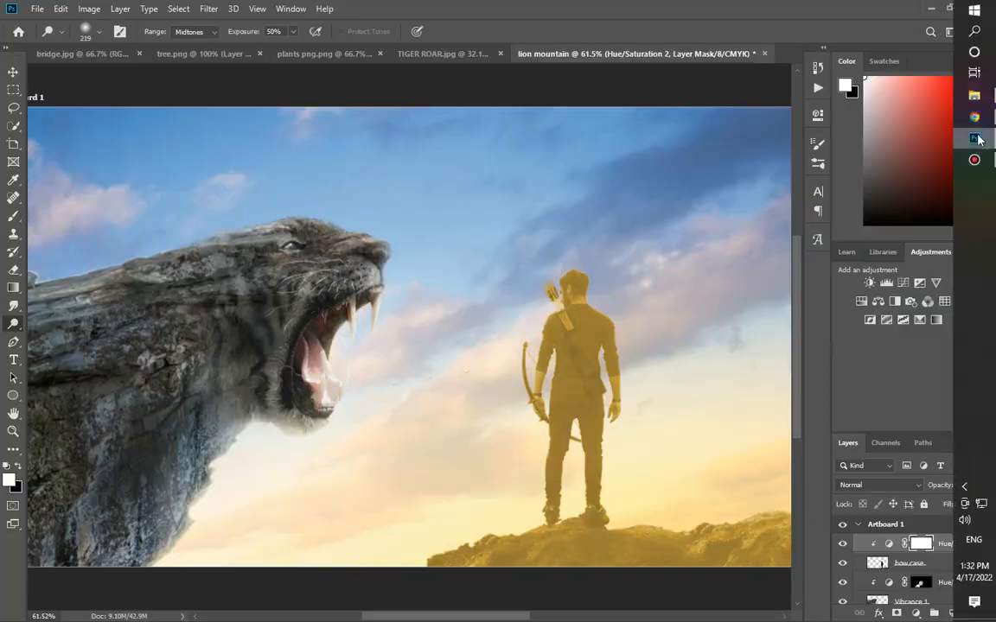
{"action": "left_click", "coordinate": [976, 119]}
{"action": "left_click", "coordinate": [58, 12]}
{"action": "left_click", "coordinate": [837, 332]}
{"action": "left_click", "coordinate": [972, 139]}
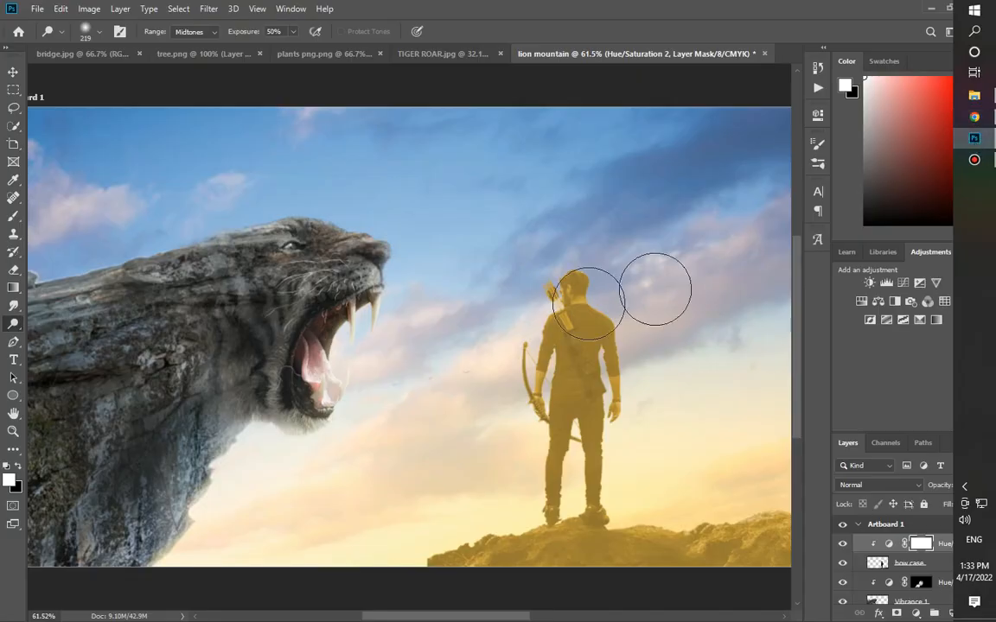
- Reopen the Hue/Saturation 2 adjustment and lower its lightness to darken the colorized man and rock
{"action": "scroll", "coordinate": [562, 342], "scroll_direction": "down", "scroll_amount": 1}
{"action": "scroll", "coordinate": [538, 355], "scroll_direction": "up", "scroll_amount": 4}
{"action": "double_click", "coordinate": [886, 544]}
{"action": "mouse_move", "coordinate": [711, 235]}
{"action": "left_mouse_down"}
{"action": "mouse_move", "coordinate": [681, 236]}
{"action": "mouse_move", "coordinate": [709, 236]}
{"action": "left_mouse_up"}
{"action": "mouse_move", "coordinate": [727, 262]}
{"action": "left_mouse_down"}
{"action": "mouse_move", "coordinate": [701, 265]}
{"action": "mouse_move", "coordinate": [712, 264]}
{"action": "left_mouse_up"}
{"action": "left_click", "coordinate": [778, 109]}
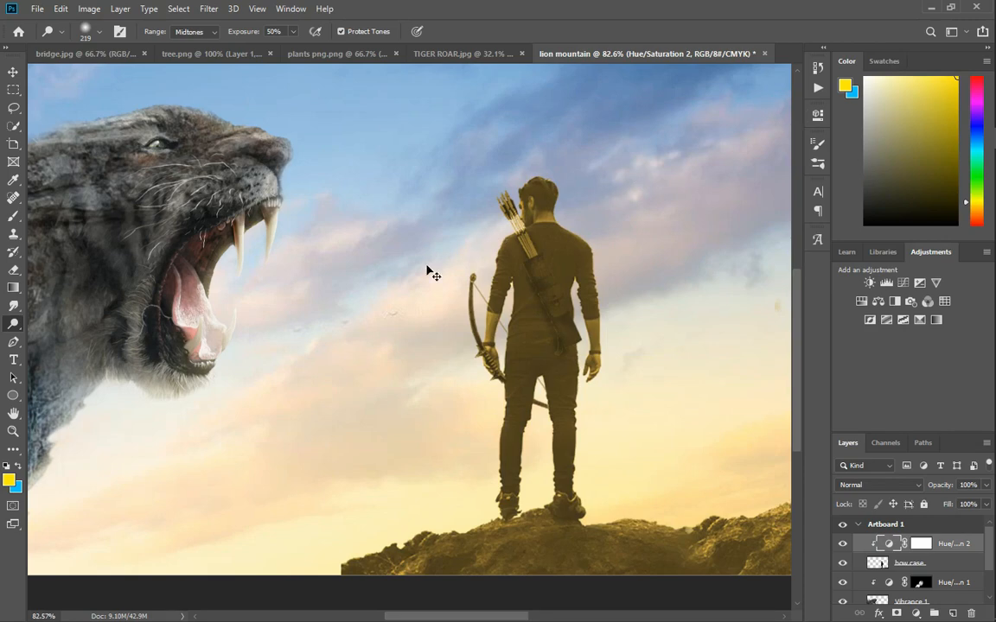
- Invert the Hue/Saturation 2 mask to black and paint warm light onto the rock's edge with a soft white brush at 38% flow
{"action": "left_click", "coordinate": [923, 546]}
{"action": "key", "text": "d"}
{"action": "key", "text": "ctrl+i"}
{"action": "key", "text": "b"}
{"action": "scroll", "coordinate": [717, 415], "scroll_direction": "up", "scroll_amount": 5}
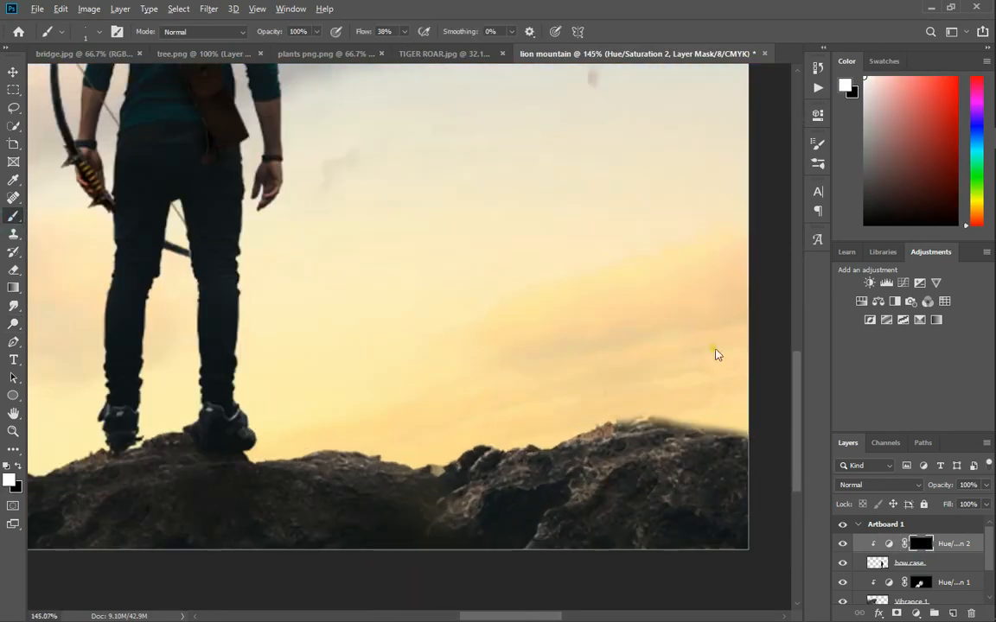
{"action": "scroll", "coordinate": [309, 419], "scroll_direction": "up", "scroll_amount": 8}
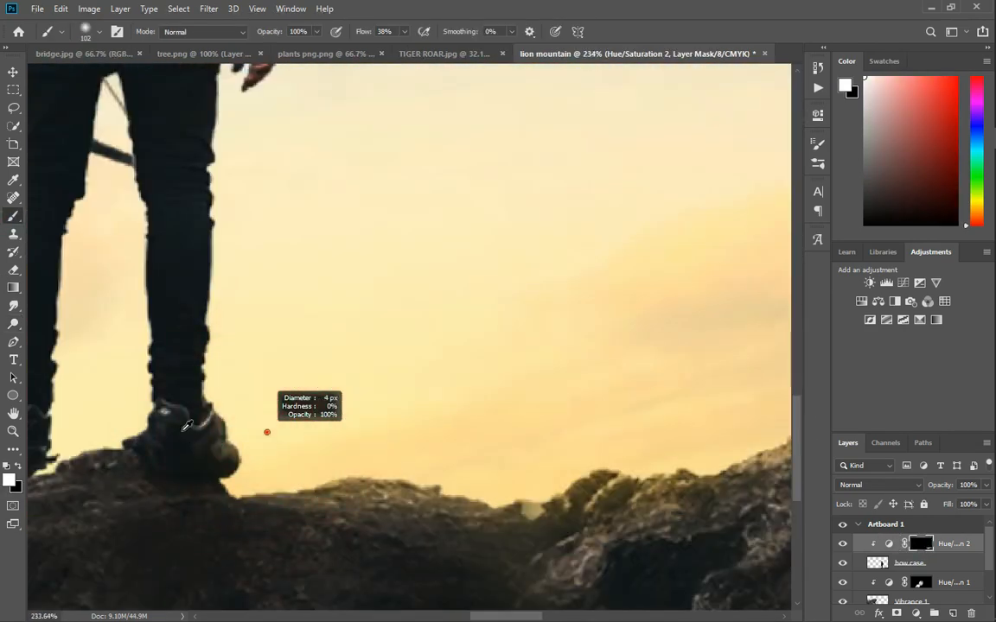
- Paint white on the Hue/Saturation 2 mask along the outer edge of the man's right shoe and lower leg with a small soft brush
{"action": "scroll", "coordinate": [214, 327], "scroll_direction": "down", "scroll_amount": 3}
{"action": "scroll", "coordinate": [233, 298], "scroll_direction": "up", "scroll_amount": 5}
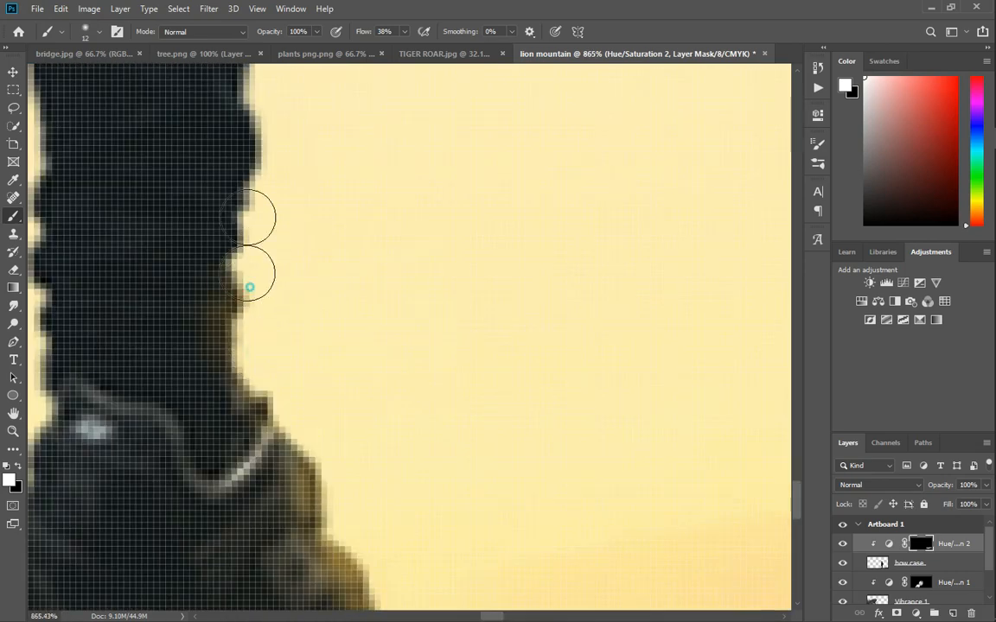
{"action": "left_click_drag", "start_coordinate": [254, 273], "coordinate": [235, 191]}
{"action": "scroll", "coordinate": [232, 324], "scroll_direction": "down", "scroll_amount": 6}
{"action": "scroll", "coordinate": [231, 320], "scroll_direction": "up", "scroll_amount": 6}
{"action": "left_click_drag", "start_coordinate": [278, 375], "coordinate": [256, 246]}
{"action": "scroll", "coordinate": [274, 438], "scroll_direction": "down", "scroll_amount": 4}
{"action": "scroll", "coordinate": [276, 424], "scroll_direction": "up", "scroll_amount": 2}
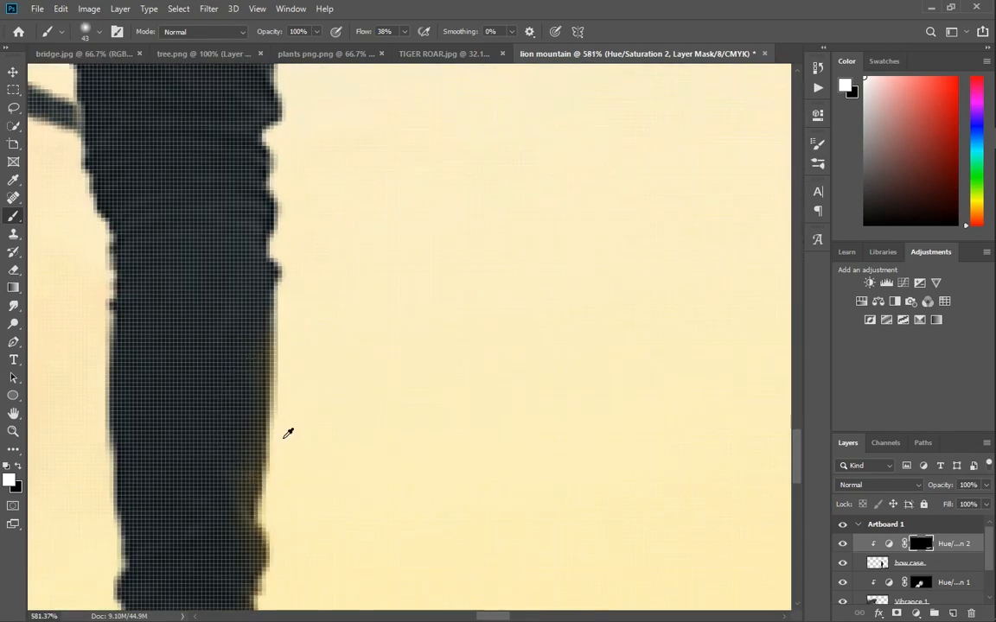
- Continue the warm rim light up the outer edge of the right trouser leg on the Hue/Saturation 2 mask
{"action": "scroll", "coordinate": [307, 251], "scroll_direction": "up", "scroll_amount": 3}
{"action": "scroll", "coordinate": [324, 185], "scroll_direction": "down", "scroll_amount": 3}
{"action": "scroll", "coordinate": [335, 377], "scroll_direction": "up", "scroll_amount": 3}
{"action": "left_click_drag", "start_coordinate": [335, 378], "coordinate": [308, 377]}
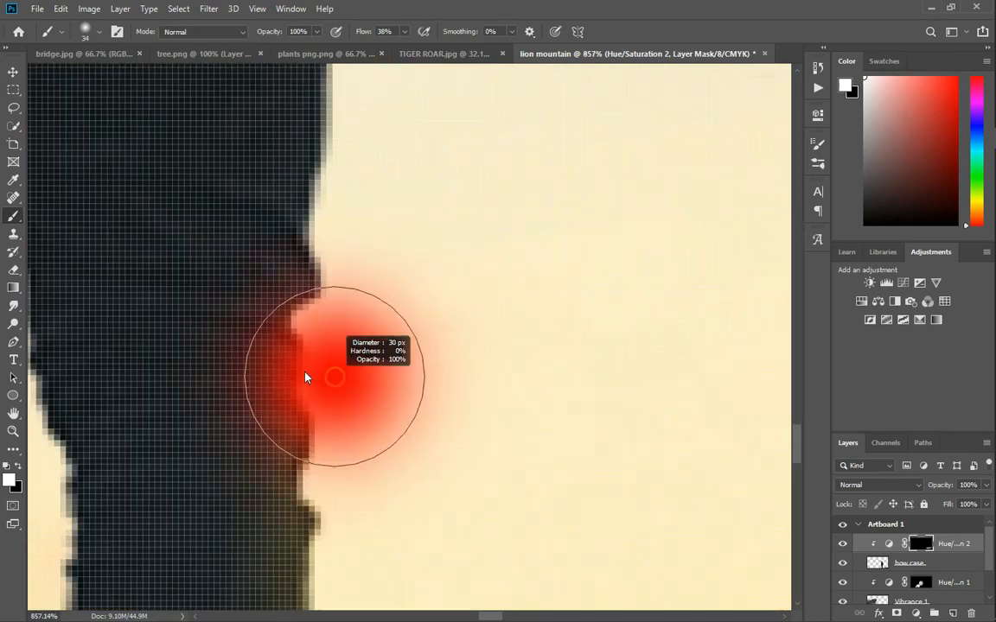
{"action": "scroll", "coordinate": [328, 389], "scroll_direction": "up", "scroll_amount": 3}
{"action": "left_click_drag", "start_coordinate": [373, 330], "coordinate": [402, 144]}
{"action": "scroll", "coordinate": [402, 164], "scroll_direction": "down", "scroll_amount": 3}
{"action": "scroll", "coordinate": [422, 358], "scroll_direction": "up", "scroll_amount": 4}
{"action": "mouse_move", "coordinate": [423, 357]}
{"action": "left_mouse_down"}
{"action": "mouse_move", "coordinate": [457, 366]}
{"action": "mouse_move", "coordinate": [493, 355]}
{"action": "left_mouse_up"}
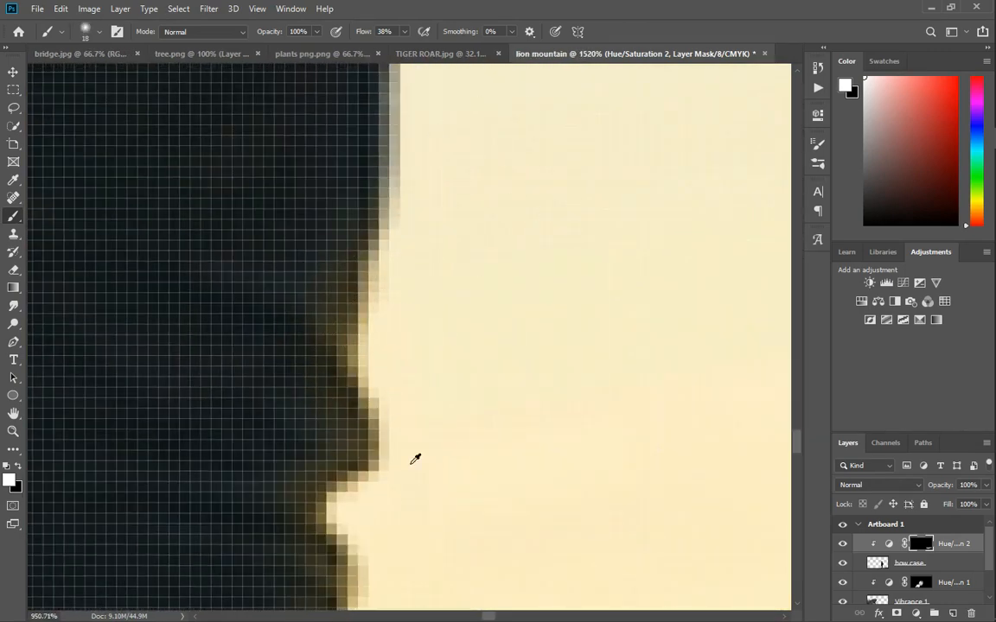
- Extend the painted rim light along the right thigh up to the hand on the Hue/Saturation 2 mask
{"action": "scroll", "coordinate": [402, 467], "scroll_direction": "down", "scroll_amount": 2}
{"action": "scroll", "coordinate": [424, 302], "scroll_direction": "up", "scroll_amount": 1}
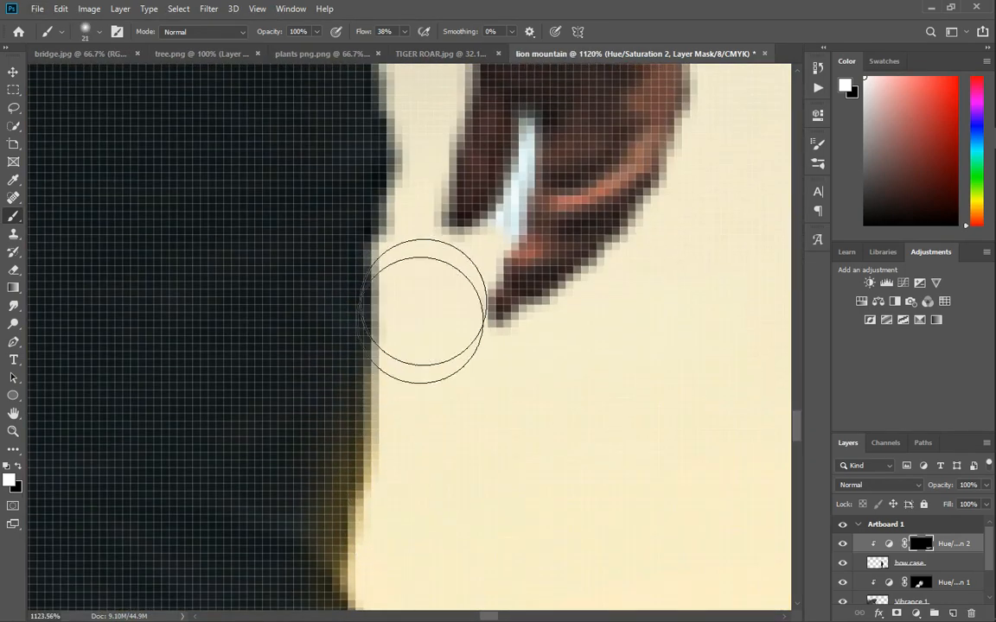
{"action": "scroll", "coordinate": [398, 387], "scroll_direction": "down", "scroll_amount": 3}
{"action": "scroll", "coordinate": [409, 295], "scroll_direction": "up", "scroll_amount": 4}
{"action": "left_click_drag", "start_coordinate": [382, 349], "coordinate": [344, 350]}
{"action": "left_click_drag", "start_coordinate": [378, 368], "coordinate": [387, 212]}
{"action": "scroll", "coordinate": [387, 337], "scroll_direction": "down", "scroll_amount": 2}
{"action": "scroll", "coordinate": [432, 225], "scroll_direction": "up", "scroll_amount": 2}
- Erase the white gap between the right hand's fingers on the bow case layer with a size 3 eraser
{"action": "left_click", "coordinate": [17, 272]}
{"action": "left_click", "coordinate": [71, 271]}
{"action": "left_click", "coordinate": [907, 564]}
{"action": "left_click_drag", "start_coordinate": [549, 553], "coordinate": [194, 553]}
{"action": "left_click_drag", "start_coordinate": [385, 428], "coordinate": [249, 434]}
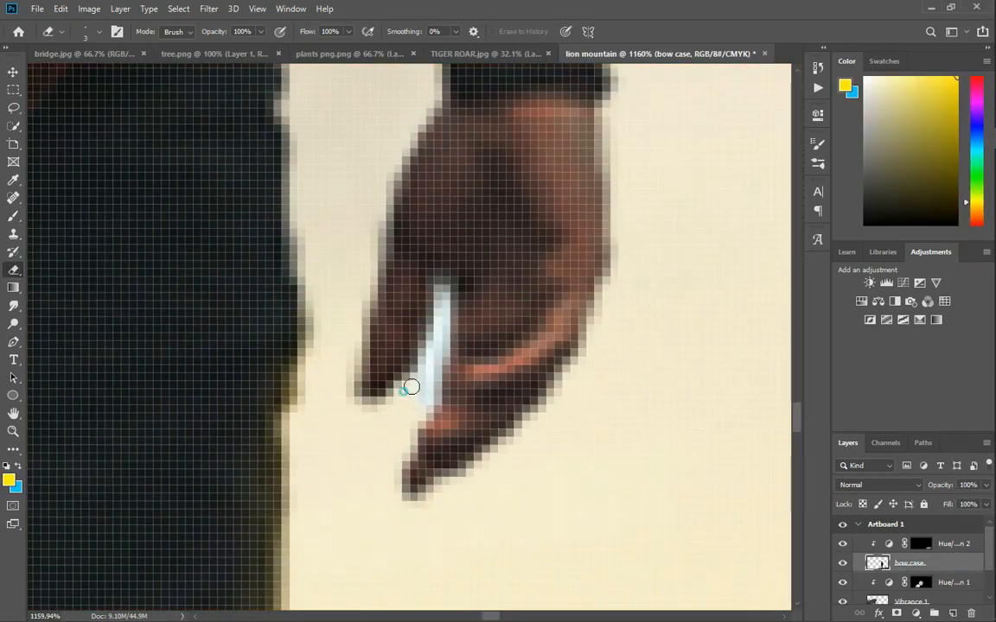
{"action": "scroll", "coordinate": [552, 436], "scroll_direction": "down", "scroll_amount": 1}
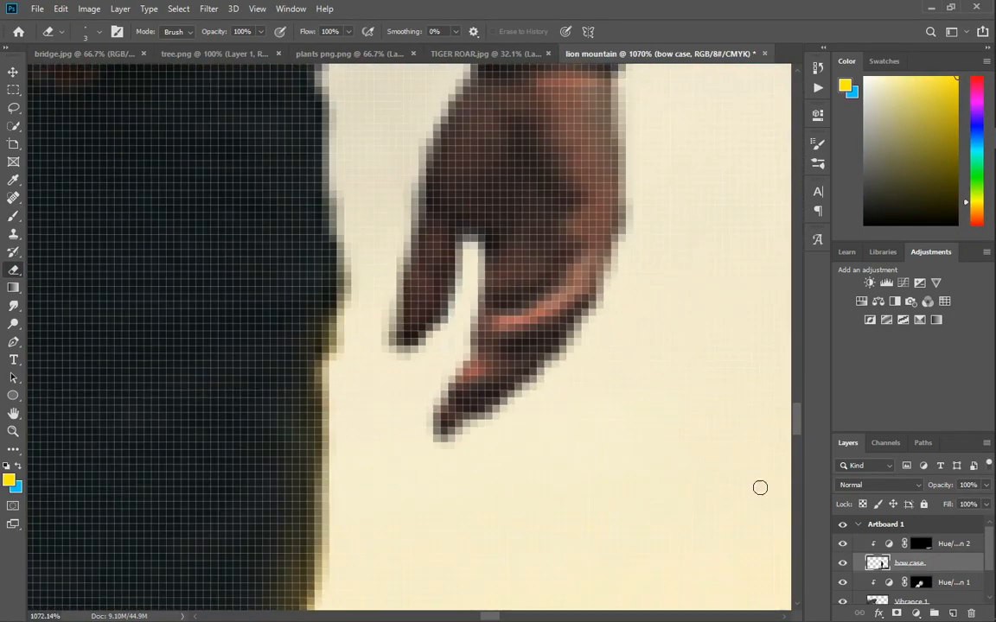
{"action": "scroll", "coordinate": [339, 423], "scroll_direction": "down", "scroll_amount": 1}
- Paint the warm rim light along the right hip beside the hand on the Hue/Saturation 2 mask with a soft size 16 brush
{"action": "left_click", "coordinate": [14, 219]}
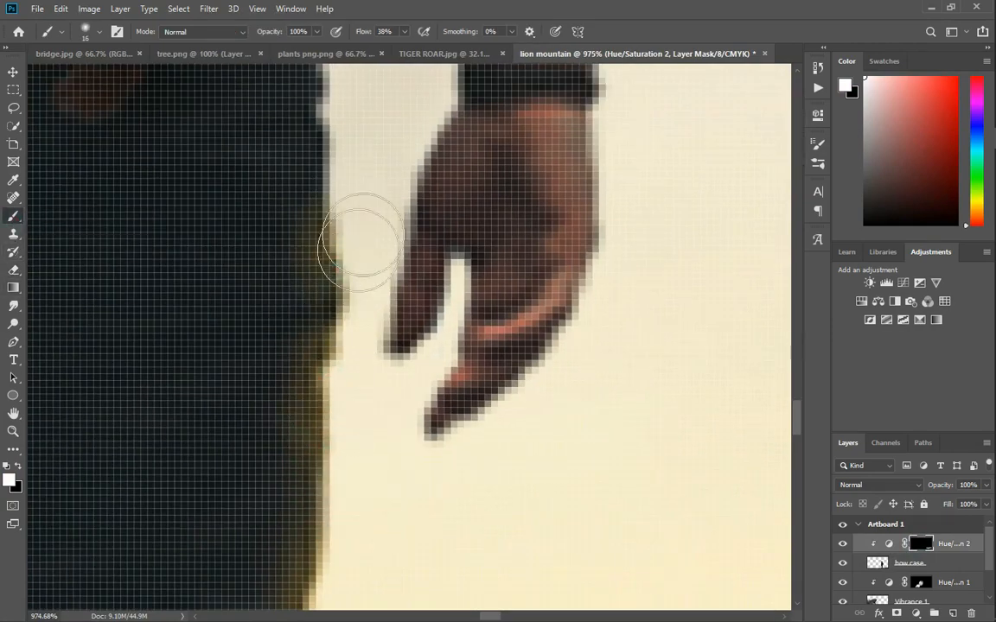
{"action": "scroll", "coordinate": [338, 208], "scroll_direction": "down", "scroll_amount": 3}
{"action": "scroll", "coordinate": [356, 151], "scroll_direction": "up", "scroll_amount": 2}
{"action": "scroll", "coordinate": [346, 216], "scroll_direction": "down", "scroll_amount": 3}
{"action": "scroll", "coordinate": [351, 268], "scroll_direction": "up", "scroll_amount": 5}
{"action": "left_click_drag", "start_coordinate": [347, 260], "coordinate": [402, 176]}
{"action": "scroll", "coordinate": [389, 248], "scroll_direction": "down", "scroll_amount": 5}
- Paint warm light on the Hue/Saturation 2 mask along the lower edge of the quiver with a soft size 9 brush
{"action": "scroll", "coordinate": [376, 216], "scroll_direction": "up", "scroll_amount": 3}
{"action": "scroll", "coordinate": [380, 234], "scroll_direction": "down", "scroll_amount": 4}
{"action": "scroll", "coordinate": [350, 224], "scroll_direction": "up", "scroll_amount": 3}
{"action": "right_click", "coordinate": [345, 261], "text": "alt"}
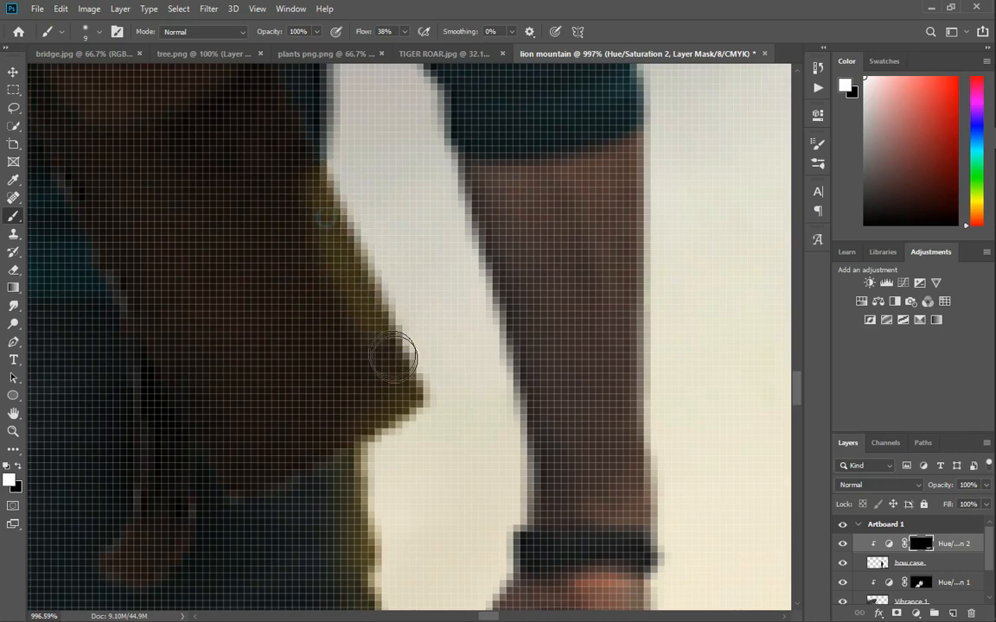
{"action": "scroll", "coordinate": [398, 341], "scroll_direction": "down", "scroll_amount": 6}
{"action": "scroll", "coordinate": [494, 518], "scroll_direction": "down", "scroll_amount": 2}
- Paint warm light on the right arm, sleeve and shoulder on the Hue/Saturation 2 mask with soft size 54 and 113 brushes
{"action": "right_click", "coordinate": [477, 392], "text": "alt"}
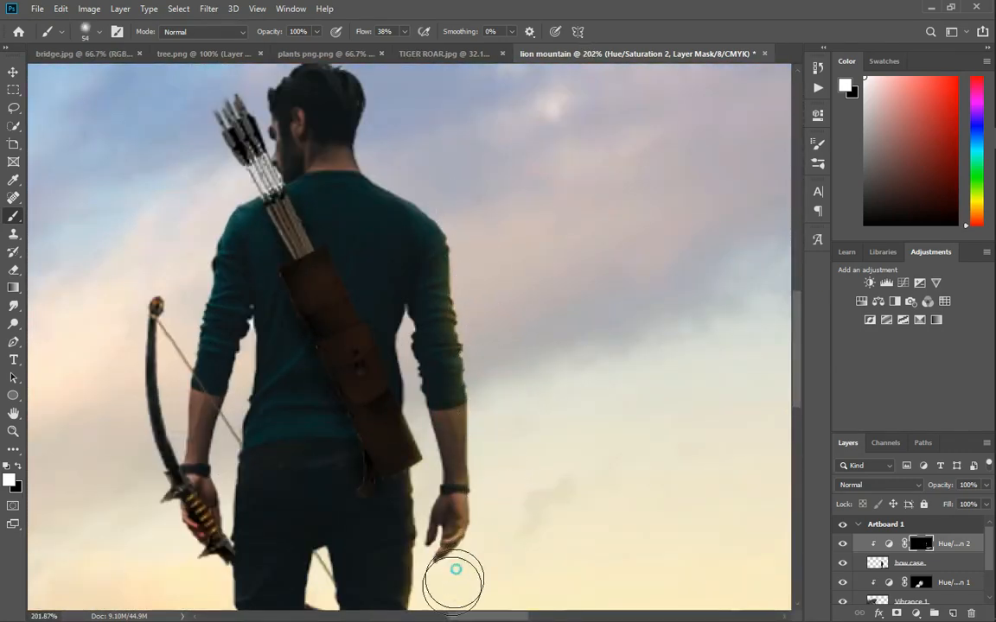
{"action": "scroll", "coordinate": [453, 579], "scroll_direction": "down", "scroll_amount": 4}
{"action": "scroll", "coordinate": [432, 420], "scroll_direction": "up", "scroll_amount": 4}
{"action": "scroll", "coordinate": [441, 441], "scroll_direction": "up", "scroll_amount": 2}
{"action": "right_click", "coordinate": [509, 456], "text": "alt"}
{"action": "left_click_drag", "start_coordinate": [518, 461], "coordinate": [558, 462]}
{"action": "scroll", "coordinate": [527, 450], "scroll_direction": "down", "scroll_amount": 3}
{"action": "scroll", "coordinate": [298, 405], "scroll_direction": "up", "scroll_amount": 4}
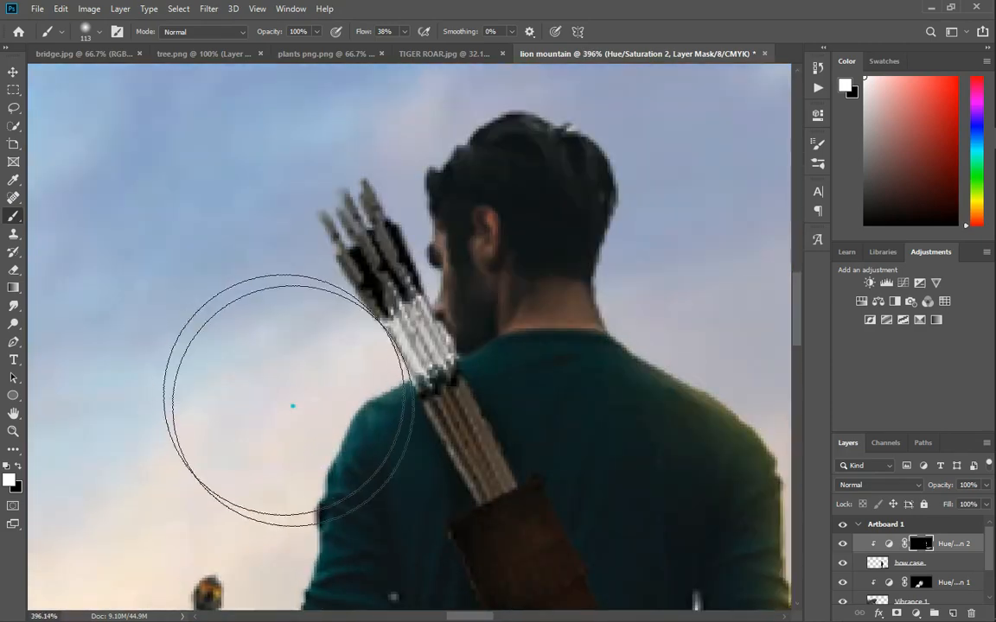
- Tint the bow and left forearm on the Hue/Saturation 2 mask with soft size 78 and 33 brushes
{"action": "scroll", "coordinate": [222, 283], "scroll_direction": "down", "scroll_amount": 5}
{"action": "right_click", "coordinate": [287, 400], "text": "alt"}
{"action": "scroll", "coordinate": [233, 397], "scroll_direction": "down", "scroll_amount": 4}
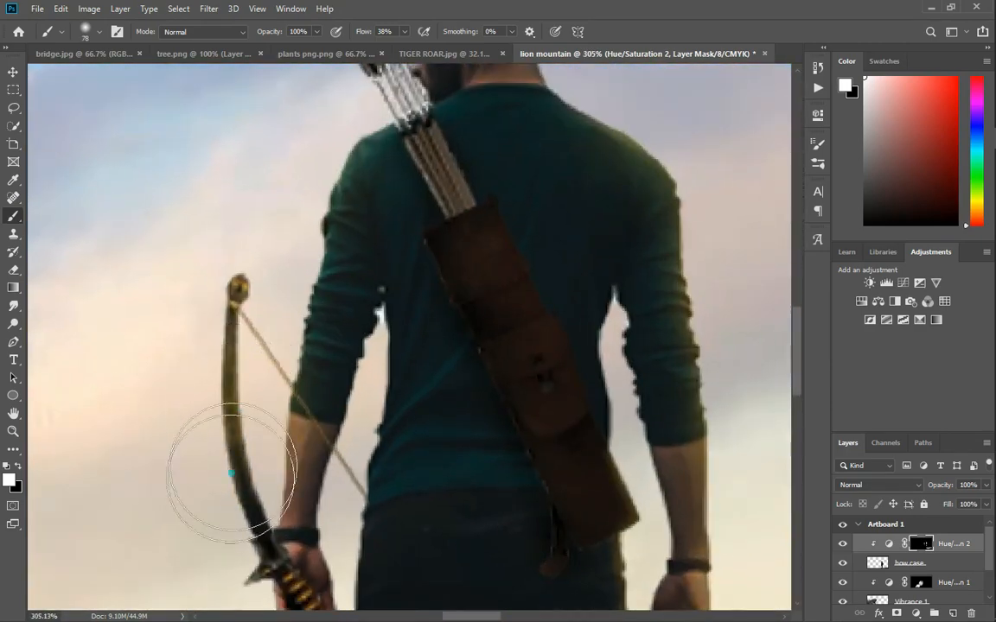
{"action": "left_click_drag", "start_coordinate": [231, 473], "coordinate": [242, 491]}
{"action": "key", "text": "x"}
{"action": "right_click", "coordinate": [238, 348], "text": "alt"}
{"action": "left_click_drag", "start_coordinate": [231, 346], "coordinate": [261, 302]}
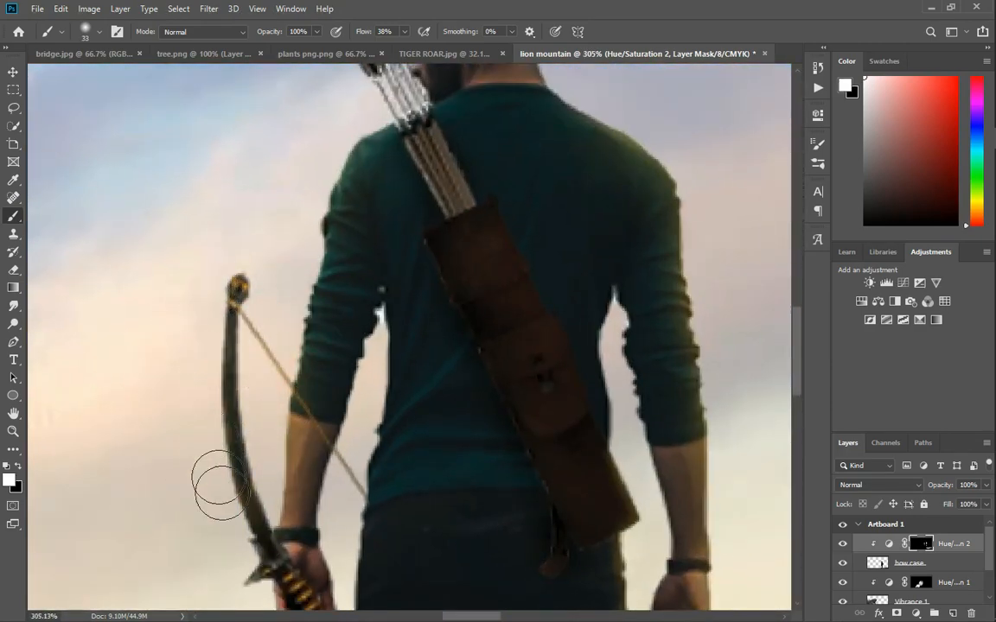
- Paint warm light along the waist edge inside the left arm on the Hue/Saturation 2 mask with a soft size 9 brush
{"action": "scroll", "coordinate": [222, 484], "scroll_direction": "down", "scroll_amount": 3}
{"action": "scroll", "coordinate": [255, 536], "scroll_direction": "up", "scroll_amount": 5}
{"action": "scroll", "coordinate": [370, 276], "scroll_direction": "down", "scroll_amount": 5}
{"action": "scroll", "coordinate": [396, 228], "scroll_direction": "up", "scroll_amount": 7}
{"action": "right_click", "coordinate": [402, 231], "text": "alt"}
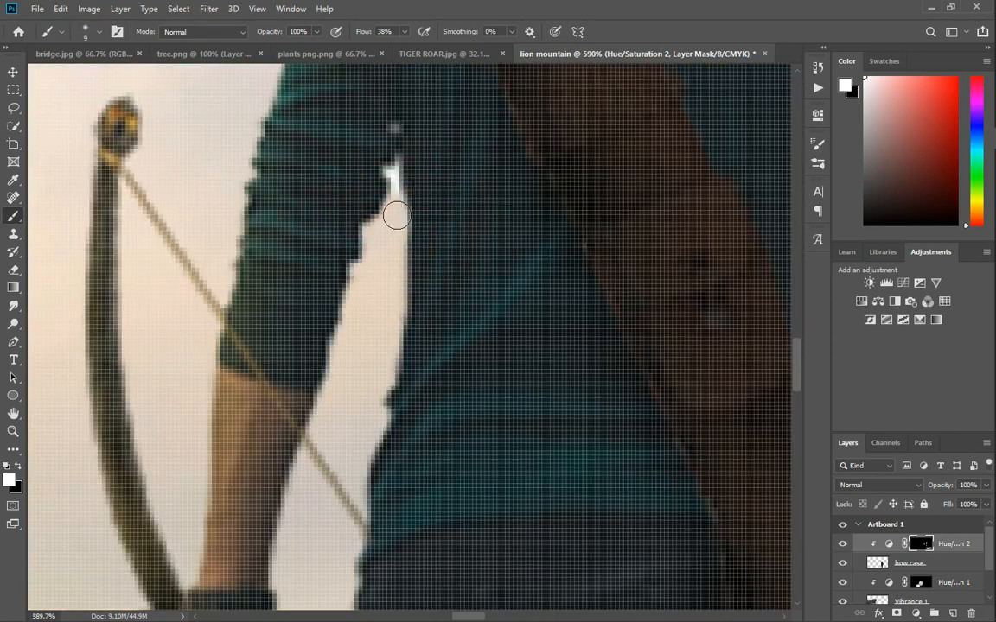
{"action": "left_click_drag", "start_coordinate": [369, 444], "coordinate": [355, 489]}
{"action": "left_click_drag", "start_coordinate": [348, 400], "coordinate": [347, 324]}
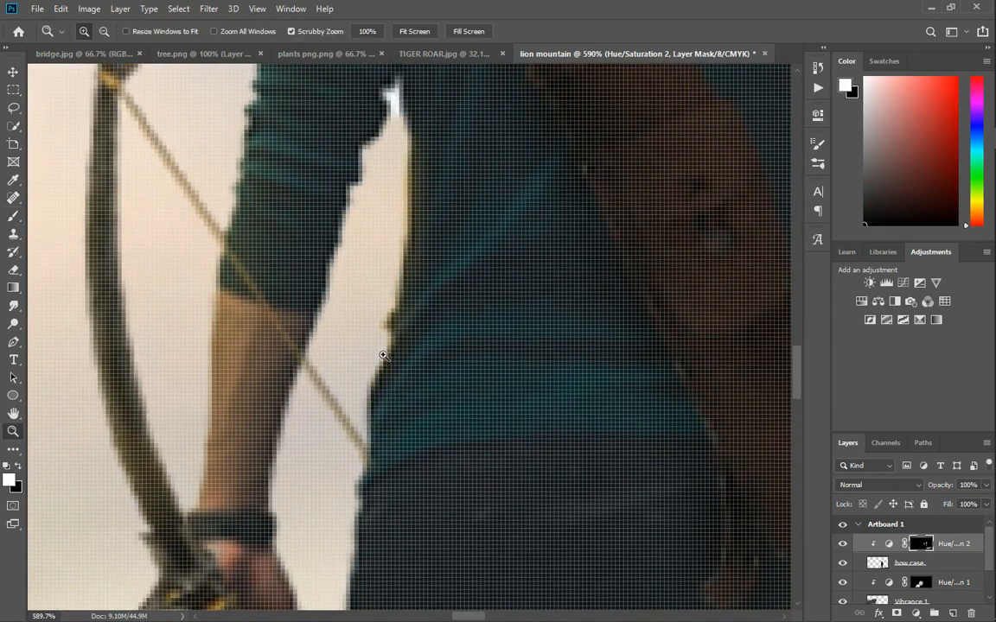
- Paint the rim light from the left hip down the outer left leg to the shoe with a soft size 15 brush
{"action": "left_click", "coordinate": [14, 213]}
{"action": "scroll", "coordinate": [337, 363], "scroll_direction": "down", "scroll_amount": 5}
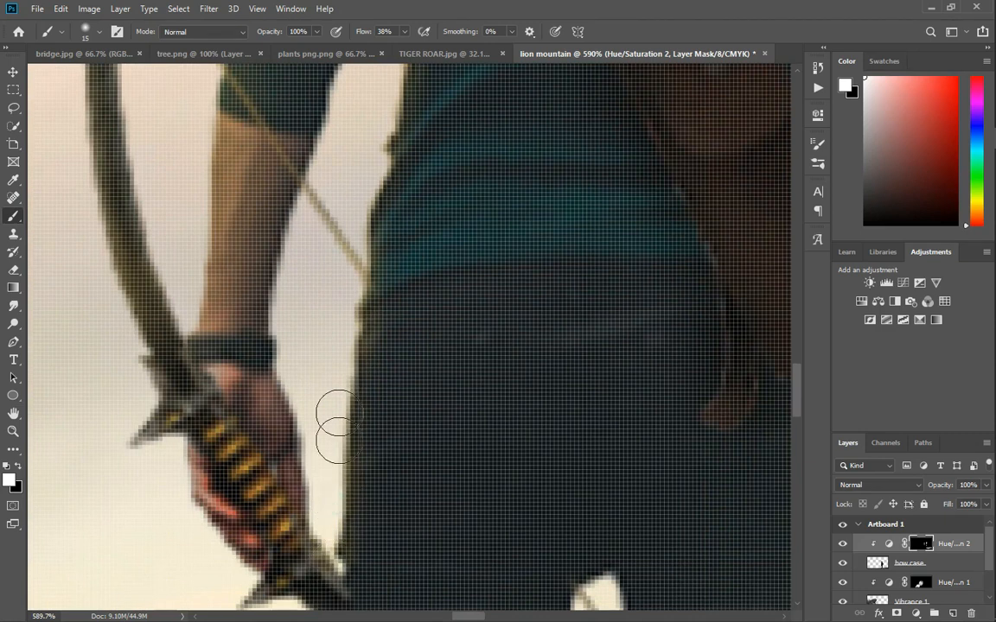
{"action": "scroll", "coordinate": [335, 537], "scroll_direction": "down", "scroll_amount": 3}
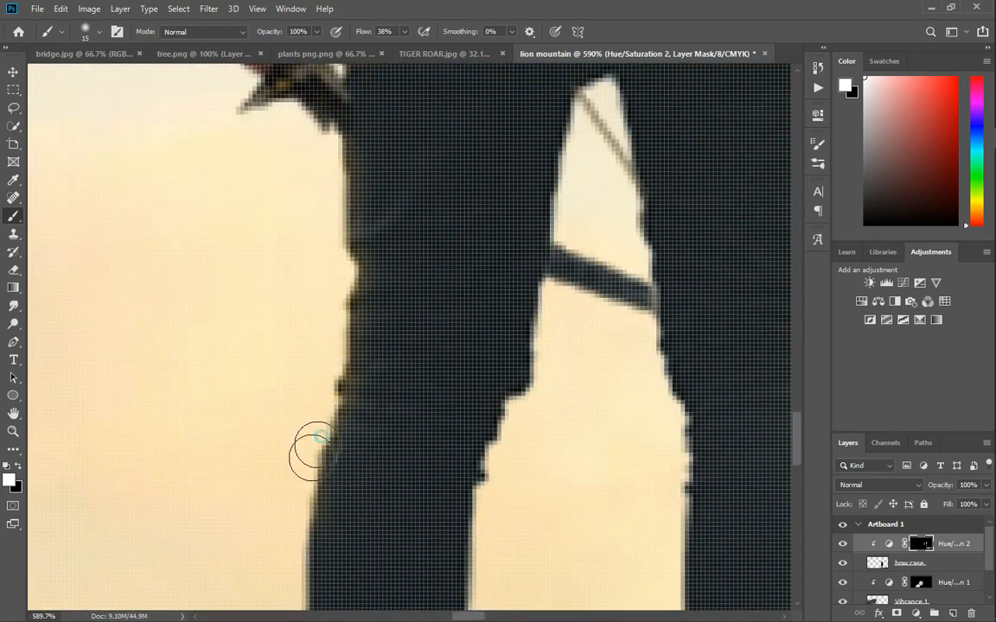
{"action": "scroll", "coordinate": [320, 437], "scroll_direction": "down", "scroll_amount": 8}
{"action": "scroll", "coordinate": [304, 301], "scroll_direction": "down", "scroll_amount": 2}
{"action": "scroll", "coordinate": [346, 415], "scroll_direction": "down", "scroll_amount": 5}
{"action": "scroll", "coordinate": [402, 392], "scroll_direction": "up", "scroll_amount": 3}
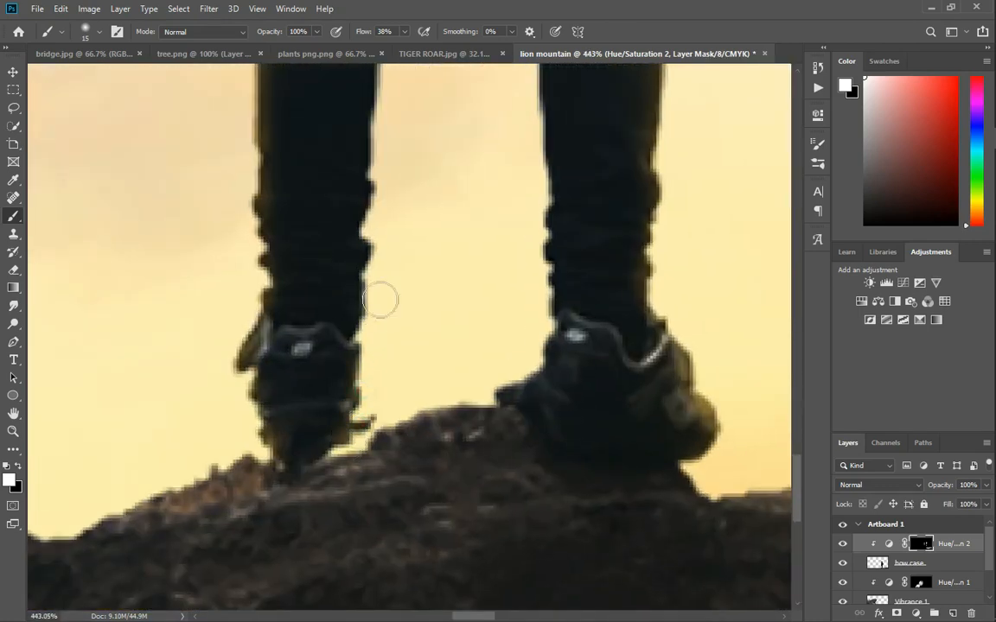
- Paint warm light around the gap between the man's legs on the Hue/Saturation 2 mask with a soft size 33 brush
{"action": "scroll", "coordinate": [376, 259], "scroll_direction": "down", "scroll_amount": 6}
{"action": "scroll", "coordinate": [375, 223], "scroll_direction": "up", "scroll_amount": 3}
{"action": "scroll", "coordinate": [376, 242], "scroll_direction": "down", "scroll_amount": 2}
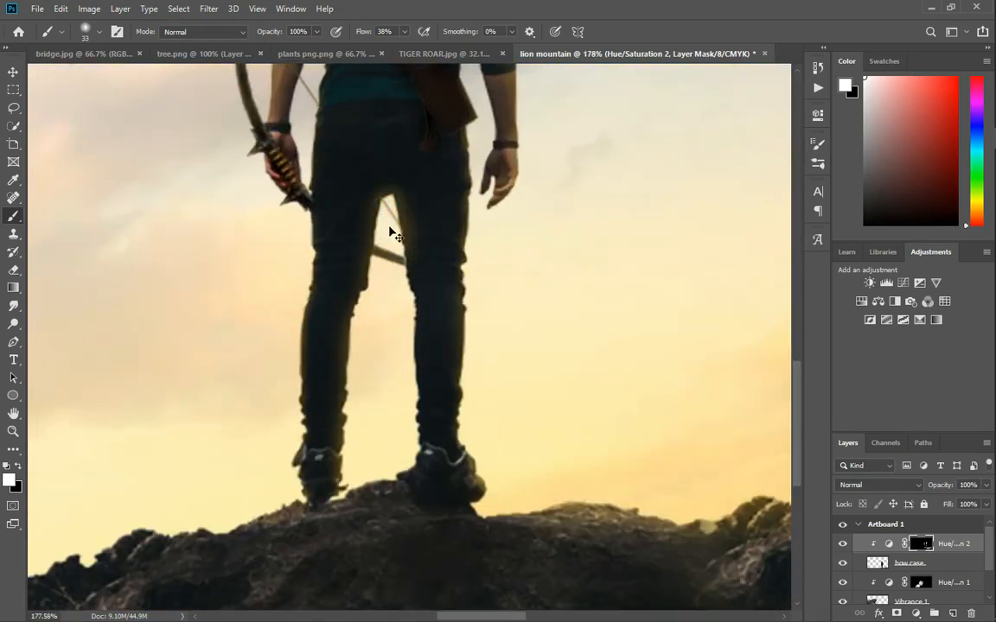
{"action": "scroll", "coordinate": [428, 483], "scroll_direction": "down", "scroll_amount": 5}
{"action": "scroll", "coordinate": [516, 289], "scroll_direction": "up", "scroll_amount": 7}
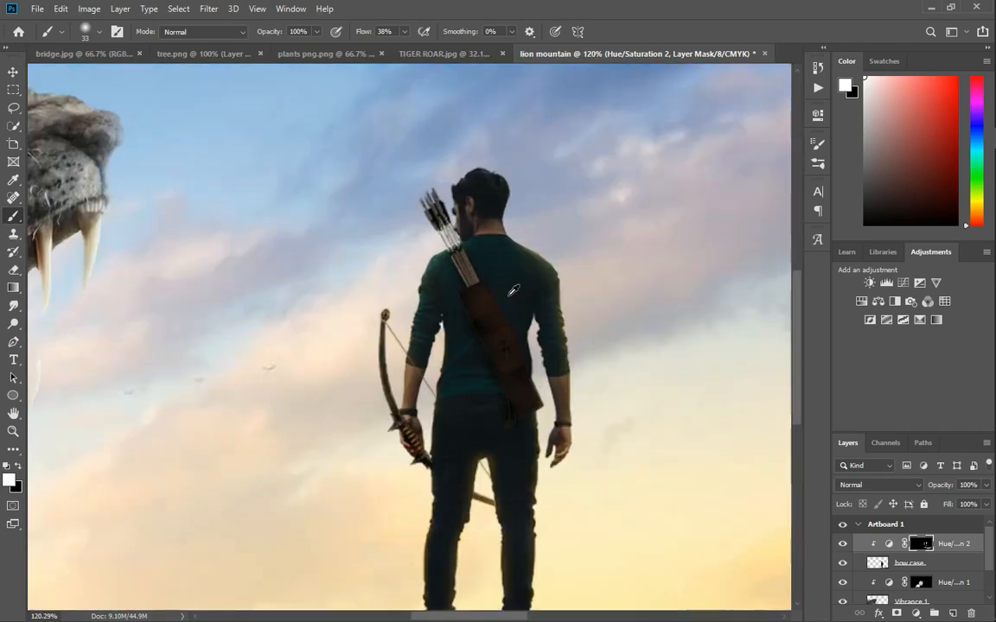
- Paint broad warm light over the man and the rock on the Hue/Saturation 2 mask with soft size 199 and 504 brushes
{"action": "left_click_drag", "start_coordinate": [547, 237], "coordinate": [627, 235]}
{"action": "scroll", "coordinate": [472, 279], "scroll_direction": "down", "scroll_amount": 3}
{"action": "scroll", "coordinate": [350, 248], "scroll_direction": "down", "scroll_amount": 4}
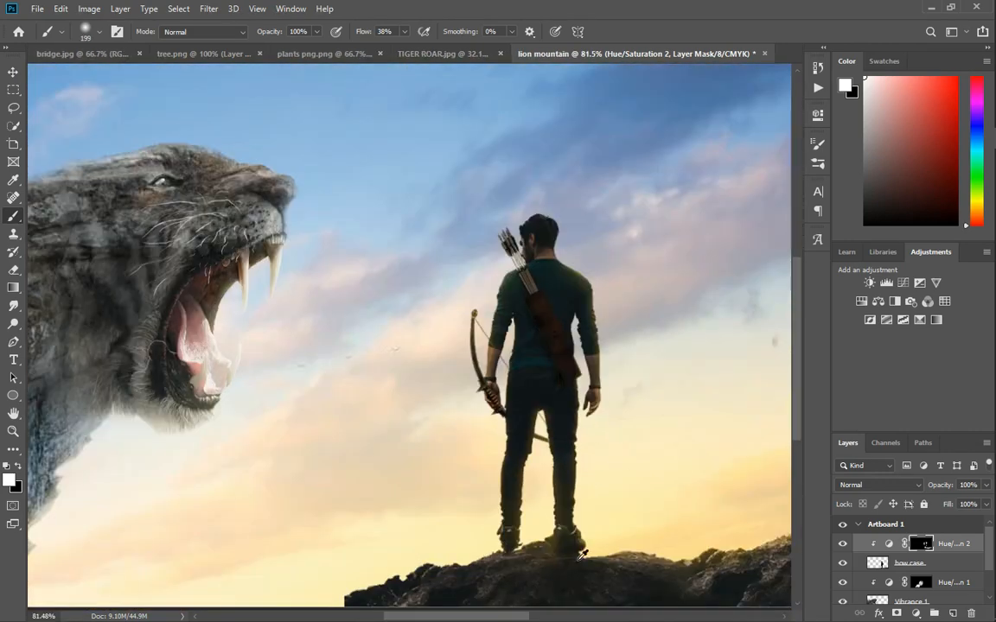
{"action": "scroll", "coordinate": [562, 490], "scroll_direction": "down", "scroll_amount": 4}
{"action": "left_click_drag", "start_coordinate": [696, 505], "coordinate": [747, 507]}
{"action": "scroll", "coordinate": [414, 486], "scroll_direction": "down", "scroll_amount": 3}
{"action": "scroll", "coordinate": [250, 482], "scroll_direction": "up", "scroll_amount": 2}
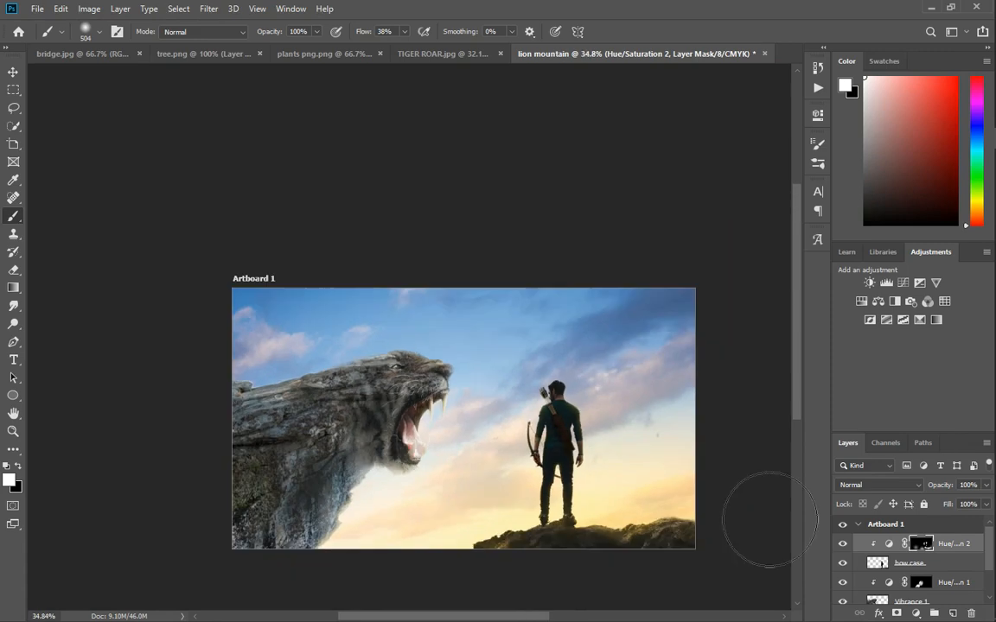
- Duplicate the Hue/Saturation 2 adjustment and move the copy below the bow case layer, clipped above Hue/Saturation 1
{"action": "left_click", "coordinate": [914, 599]}
{"action": "left_click", "coordinate": [959, 540]}
{"action": "key", "text": "ctrl+j"}
{"action": "scroll", "coordinate": [938, 538], "scroll_direction": "down", "scroll_amount": 2}
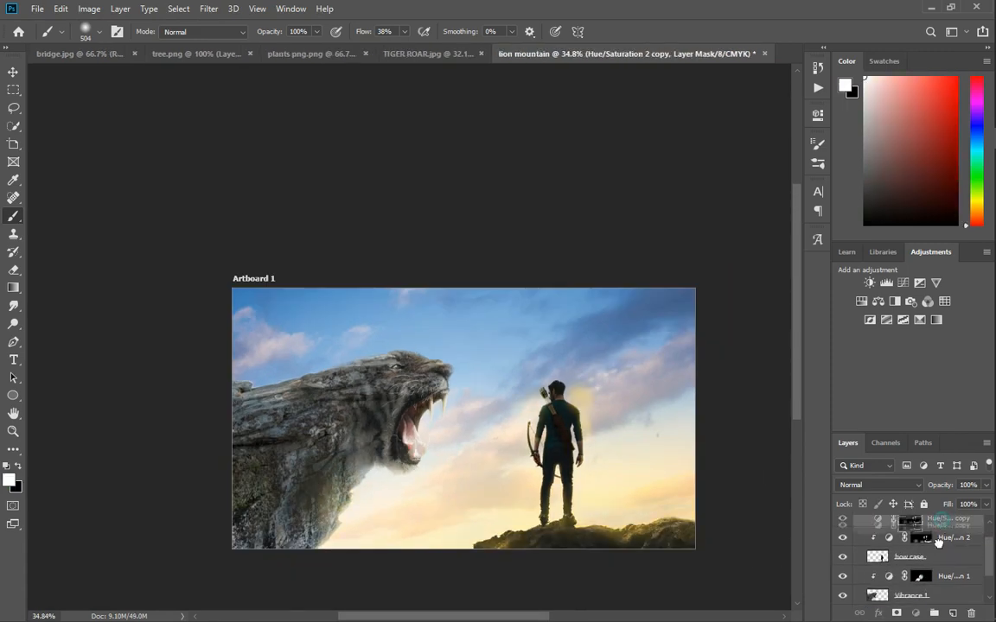
{"action": "left_click_drag", "start_coordinate": [938, 540], "coordinate": [942, 564]}
- Paint white over the tiger cliff on the copied Hue/Saturation mask with very large soft brushes, sizes 1066 and 1913
{"action": "scroll", "coordinate": [412, 407], "scroll_direction": "up", "scroll_amount": 3}
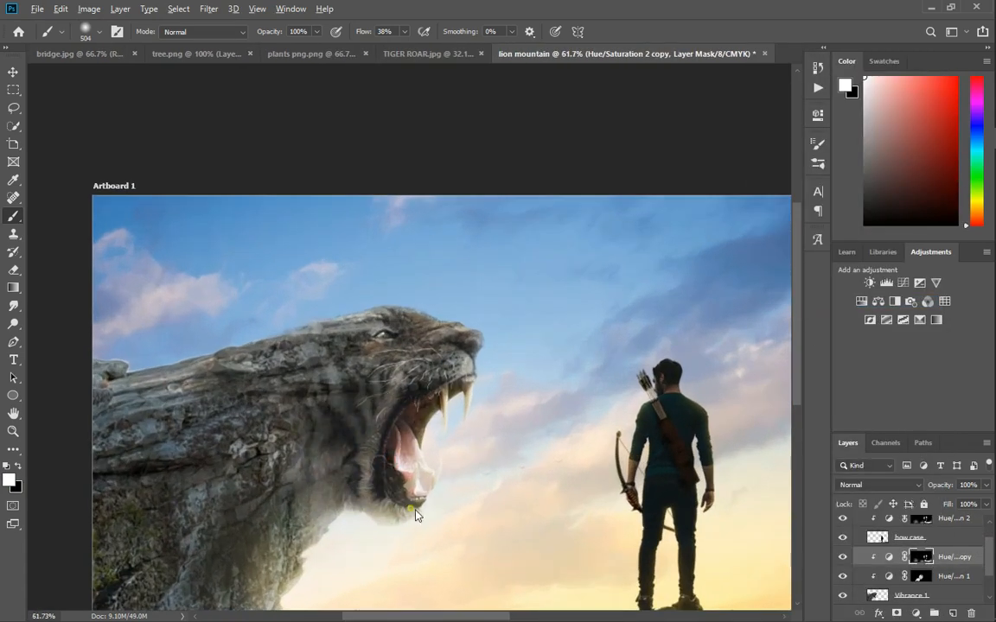
{"action": "scroll", "coordinate": [416, 515], "scroll_direction": "down", "scroll_amount": 3}
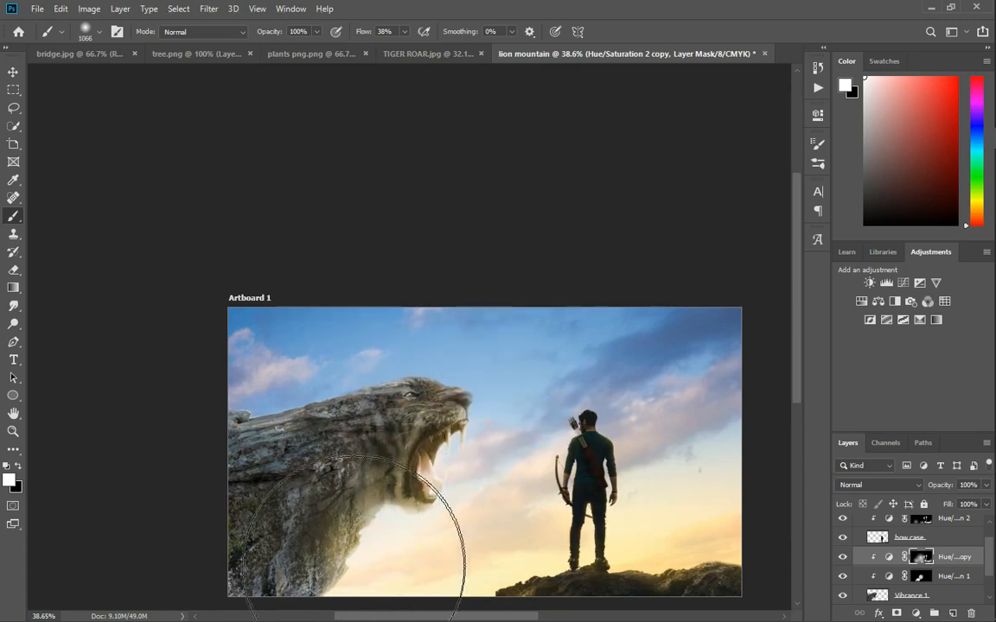
{"action": "scroll", "coordinate": [354, 553], "scroll_direction": "down", "scroll_amount": 2}
{"action": "scroll", "coordinate": [306, 541], "scroll_direction": "up", "scroll_amount": 2}
{"action": "scroll", "coordinate": [319, 579], "scroll_direction": "down", "scroll_amount": 2}
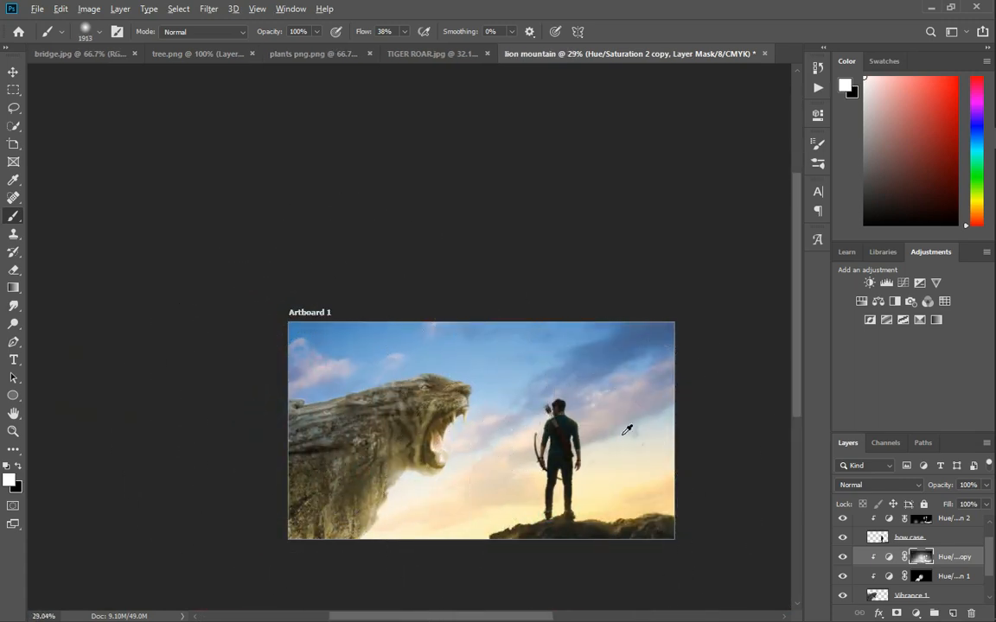
{"action": "scroll", "coordinate": [562, 335], "scroll_direction": "up", "scroll_amount": 2}
{"action": "scroll", "coordinate": [622, 489], "scroll_direction": "up", "scroll_amount": 4}
{"action": "scroll", "coordinate": [921, 550], "scroll_direction": "up", "scroll_amount": 1}
- Add more broad warm light around the man on the Hue/Saturation 2 mask with soft size 855 and 746 brushes
{"action": "left_click", "coordinate": [920, 544]}
{"action": "left_click_drag", "start_coordinate": [642, 460], "coordinate": [311, 425]}
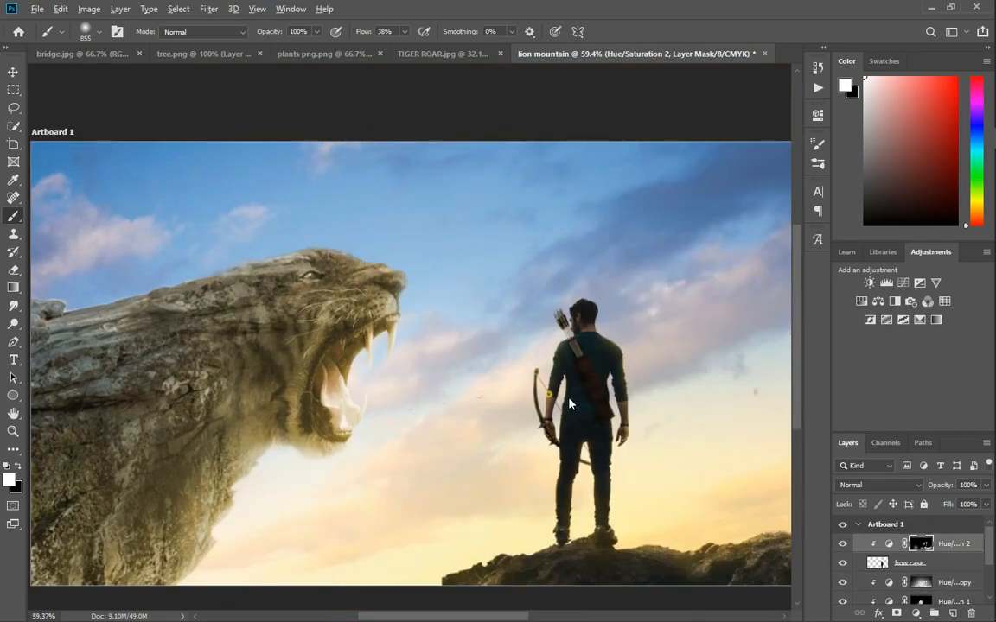
{"action": "scroll", "coordinate": [663, 395], "scroll_direction": "down", "scroll_amount": 3}
{"action": "left_click_drag", "start_coordinate": [597, 360], "coordinate": [510, 358]}
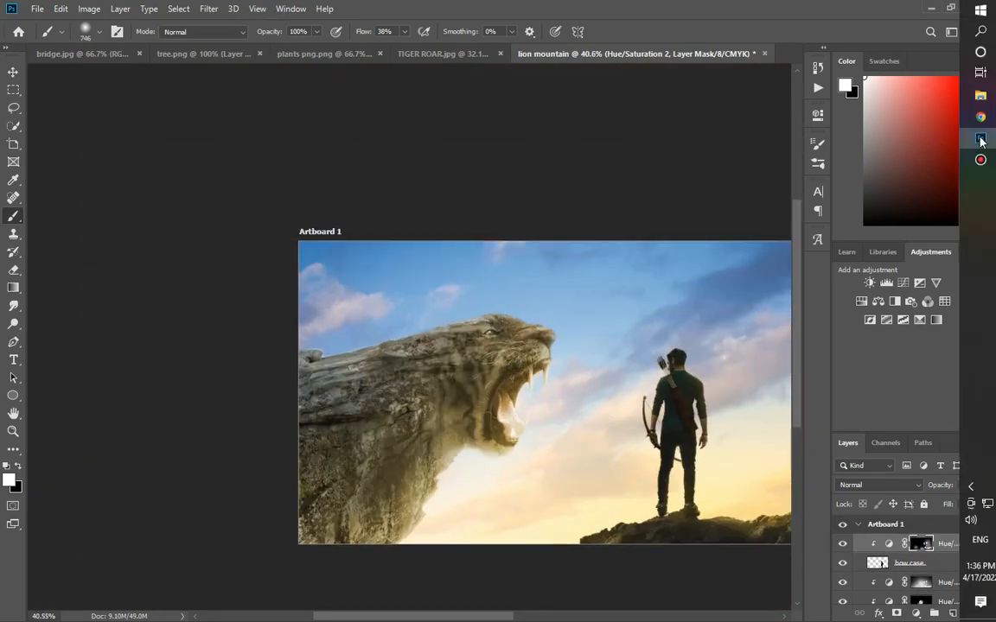
- Cut the tree out of its white background in tree.png with Quick Selection and Select and Mask, and copy it to a new layer
{"action": "left_click", "coordinate": [207, 54]}
{"action": "key", "text": "v"}
{"action": "left_click_drag", "start_coordinate": [455, 302], "coordinate": [469, 301]}
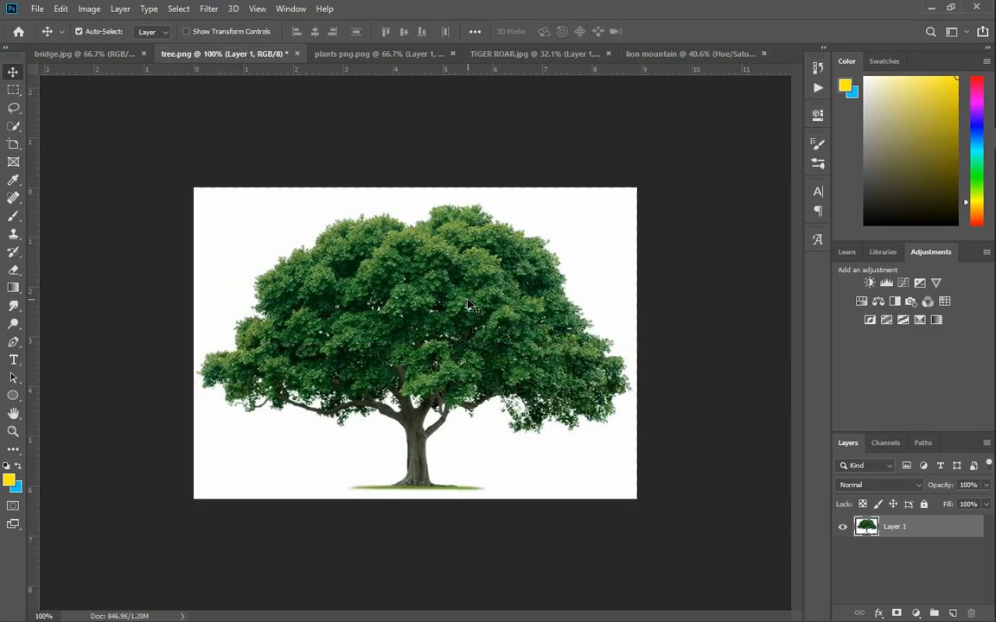
{"action": "scroll", "coordinate": [421, 345], "scroll_direction": "up", "scroll_amount": 5}
{"action": "key", "text": "w"}
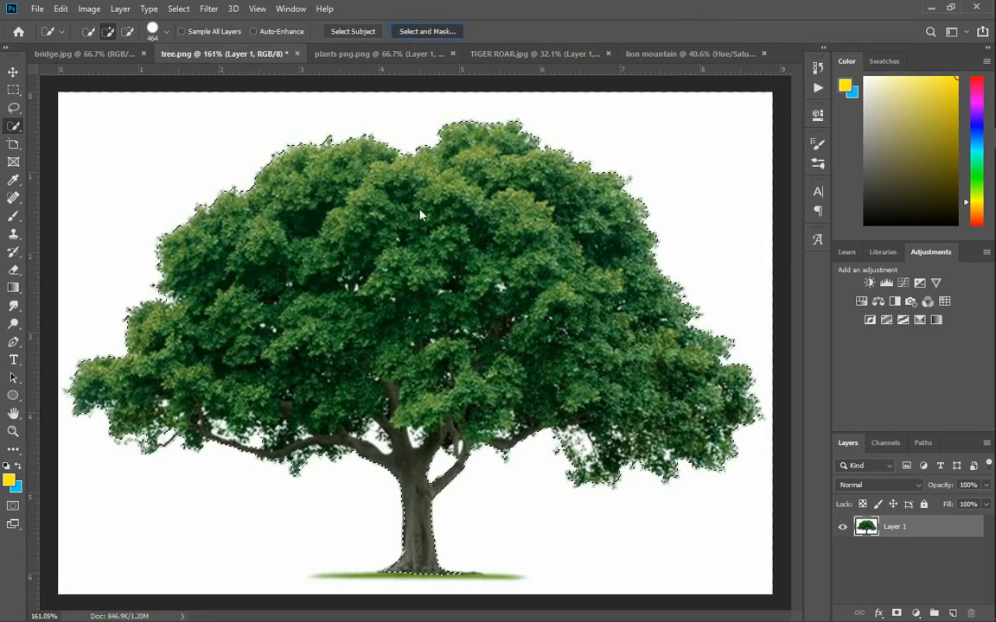
{"action": "left_click", "coordinate": [427, 31]}
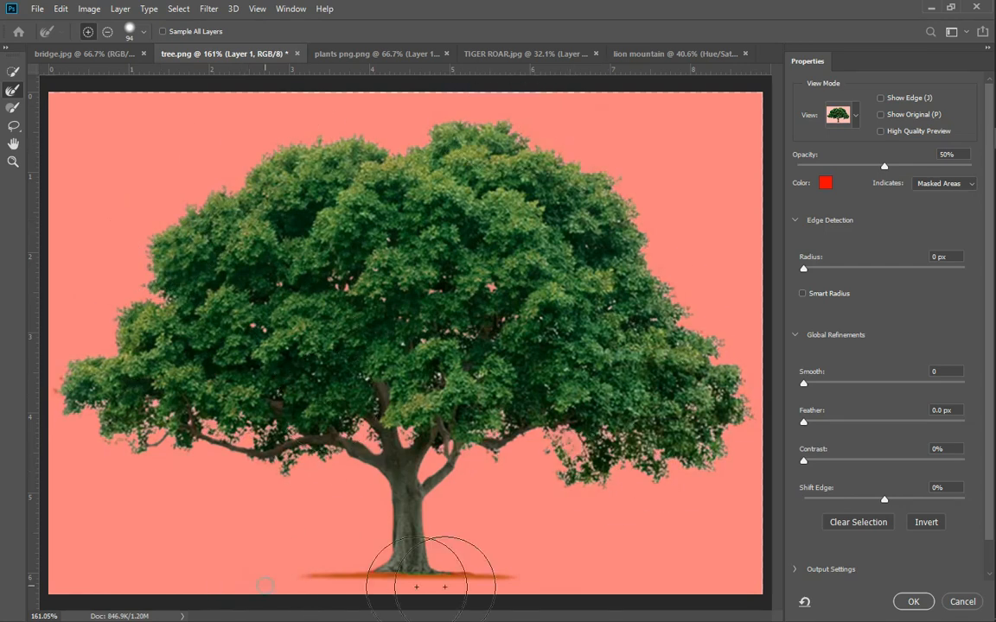
{"action": "left_click", "coordinate": [913, 602]}
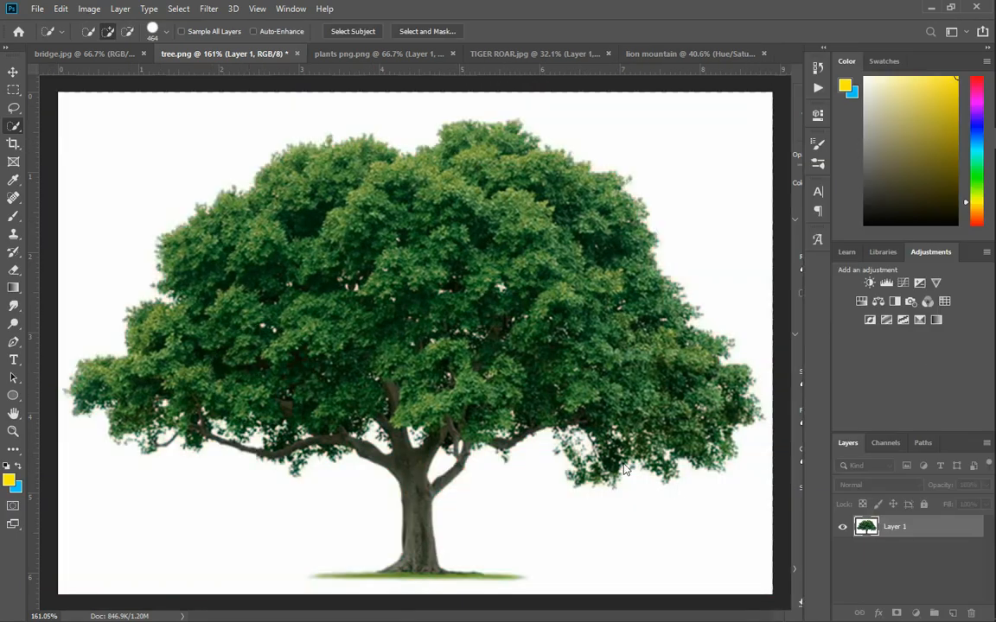
{"action": "key", "text": "ctrl+j"}
- Bring the tree cutout into the lion mountain composition, enlarge it beyond 313% and place it on the man's side
{"action": "key", "text": "v"}
{"action": "left_click_drag", "start_coordinate": [411, 237], "coordinate": [555, 351]}
{"action": "left_click_drag", "start_coordinate": [709, 331], "coordinate": [571, 279]}
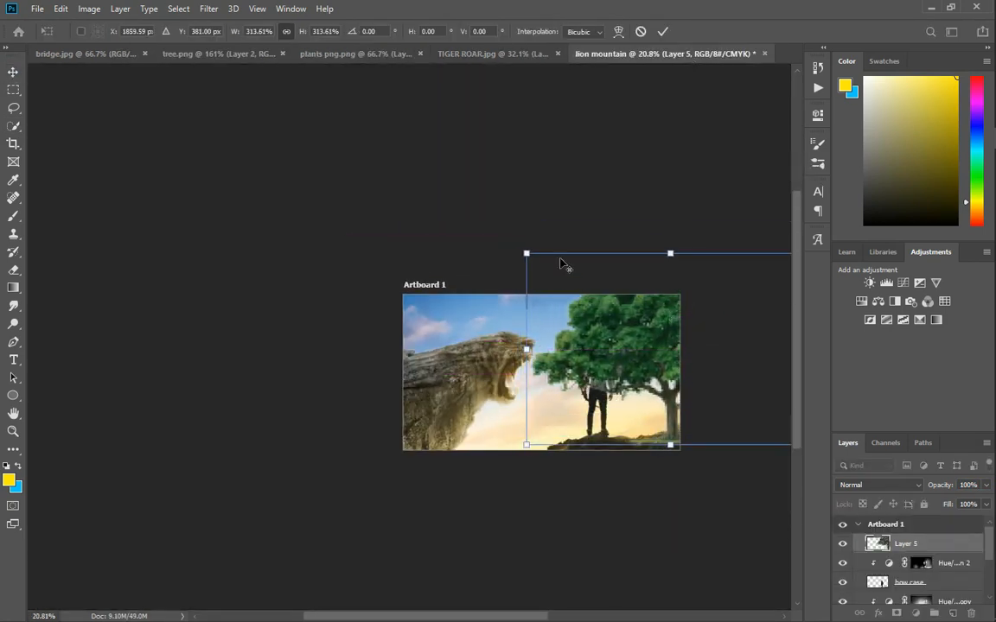
{"action": "left_click_drag", "start_coordinate": [522, 252], "coordinate": [377, 194]}
{"action": "key", "text": "Return"}
{"action": "left_click_drag", "start_coordinate": [537, 337], "coordinate": [667, 388]}
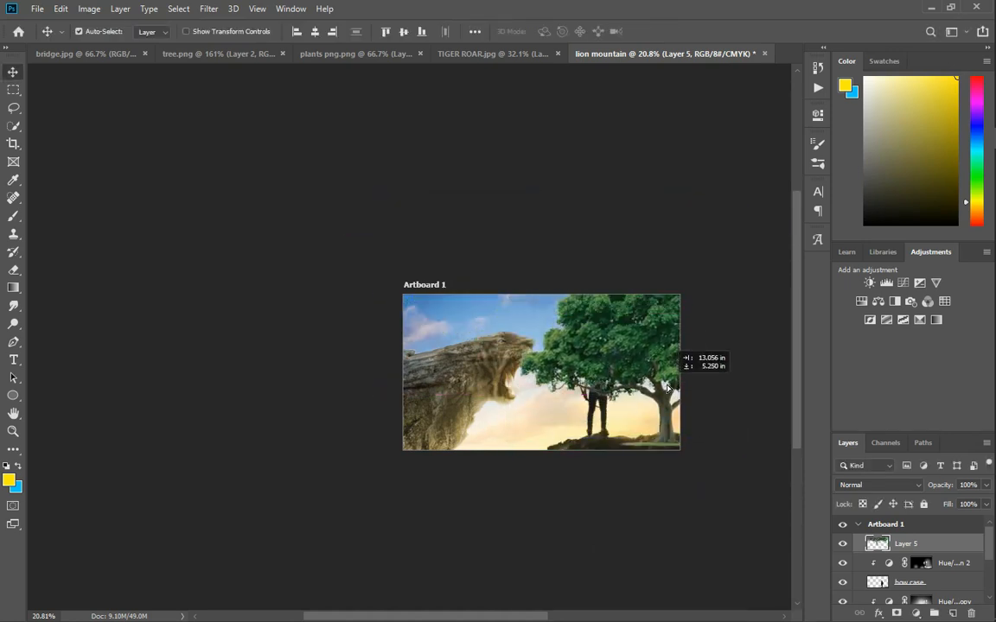
- Resize and reposition the tree so its trunk stands at the edge of the artboard beside the man
{"action": "left_click_drag", "start_coordinate": [675, 255], "coordinate": [674, 361]}
{"action": "key", "text": "Return"}
{"action": "scroll", "coordinate": [659, 385], "scroll_direction": "up", "scroll_amount": 7}
{"action": "scroll", "coordinate": [622, 349], "scroll_direction": "down", "scroll_amount": 5}
{"action": "scroll", "coordinate": [623, 348], "scroll_direction": "up", "scroll_amount": 7}
{"action": "scroll", "coordinate": [659, 370], "scroll_direction": "down", "scroll_amount": 4}
{"action": "key", "text": "ctrl+z"}
{"action": "key", "text": "ctrl+t"}
{"action": "left_click_drag", "start_coordinate": [693, 168], "coordinate": [698, 49]}
{"action": "left_click_drag", "start_coordinate": [671, 300], "coordinate": [683, 311]}
{"action": "key", "text": "Return"}
- Erase the foliage covering the man and the open sky with soft erasers, ending at size 172
{"action": "scroll", "coordinate": [657, 311], "scroll_direction": "up", "scroll_amount": 6}
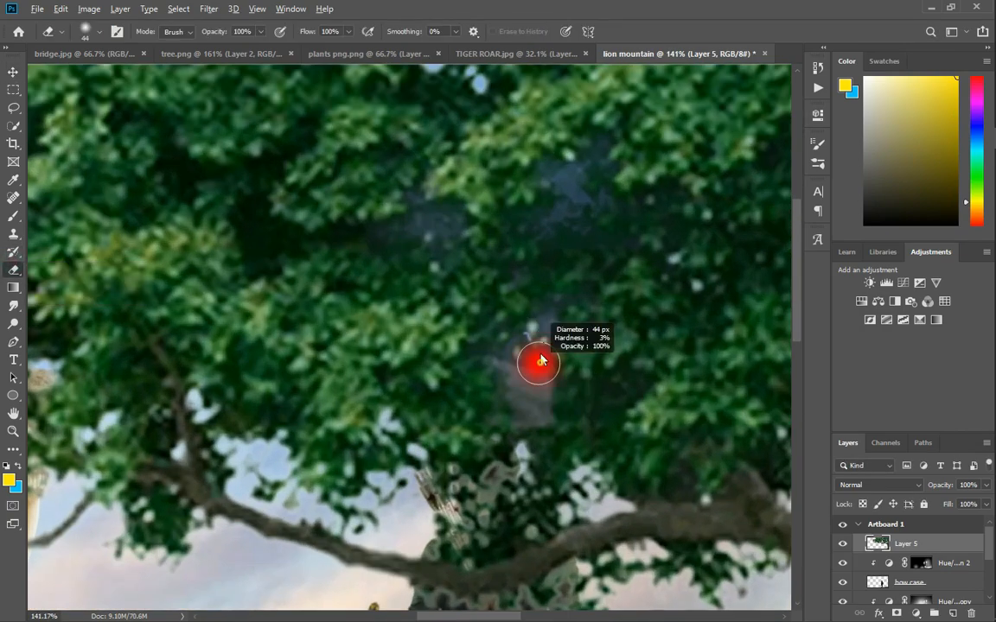
{"action": "scroll", "coordinate": [537, 363], "scroll_direction": "down", "scroll_amount": 3}
{"action": "scroll", "coordinate": [533, 511], "scroll_direction": "up", "scroll_amount": 1}
{"action": "scroll", "coordinate": [349, 493], "scroll_direction": "down", "scroll_amount": 4}
{"action": "mouse_move", "coordinate": [432, 433]}
{"action": "left_mouse_down"}
{"action": "mouse_move", "coordinate": [272, 454]}
{"action": "mouse_move", "coordinate": [148, 205]}
{"action": "mouse_move", "coordinate": [519, 381]}
{"action": "left_mouse_up"}
{"action": "scroll", "coordinate": [381, 303], "scroll_direction": "down", "scroll_amount": 5}
{"action": "scroll", "coordinate": [410, 330], "scroll_direction": "up", "scroll_amount": 3}
{"action": "mouse_move", "coordinate": [389, 320]}
{"action": "left_mouse_down"}
{"action": "mouse_move", "coordinate": [300, 350]}
{"action": "mouse_move", "coordinate": [247, 263]}
{"action": "left_mouse_up"}
{"action": "scroll", "coordinate": [389, 365], "scroll_direction": "down", "scroll_amount": 2}
{"action": "scroll", "coordinate": [398, 363], "scroll_direction": "up", "scroll_amount": 3}
{"action": "scroll", "coordinate": [407, 363], "scroll_direction": "down", "scroll_amount": 2}
{"action": "scroll", "coordinate": [465, 459], "scroll_direction": "up", "scroll_amount": 3}
{"action": "left_click_drag", "start_coordinate": [462, 451], "coordinate": [415, 437]}
{"action": "left_click_drag", "start_coordinate": [413, 382], "coordinate": [430, 423]}
{"action": "mouse_move", "coordinate": [461, 464]}
{"action": "left_mouse_down"}
{"action": "mouse_move", "coordinate": [392, 351]}
{"action": "mouse_move", "coordinate": [111, 196]}
{"action": "left_mouse_up"}
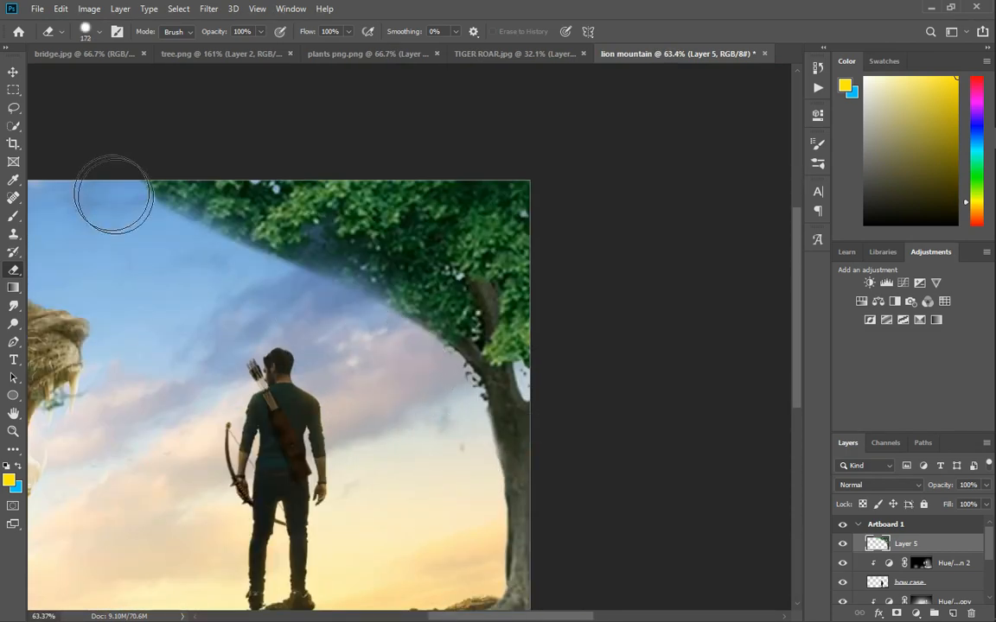
- Soften the remaining foliage's lower edge above the man with a size 172 soft eraser
{"action": "scroll", "coordinate": [367, 351], "scroll_direction": "down", "scroll_amount": 2}
{"action": "scroll", "coordinate": [400, 406], "scroll_direction": "down", "scroll_amount": 1}
{"action": "scroll", "coordinate": [380, 327], "scroll_direction": "up", "scroll_amount": 1}
{"action": "scroll", "coordinate": [323, 433], "scroll_direction": "up", "scroll_amount": 4}
{"action": "scroll", "coordinate": [366, 401], "scroll_direction": "up", "scroll_amount": 1}
{"action": "scroll", "coordinate": [106, 296], "scroll_direction": "down", "scroll_amount": 3}
{"action": "left_click_drag", "start_coordinate": [421, 459], "coordinate": [278, 323]}
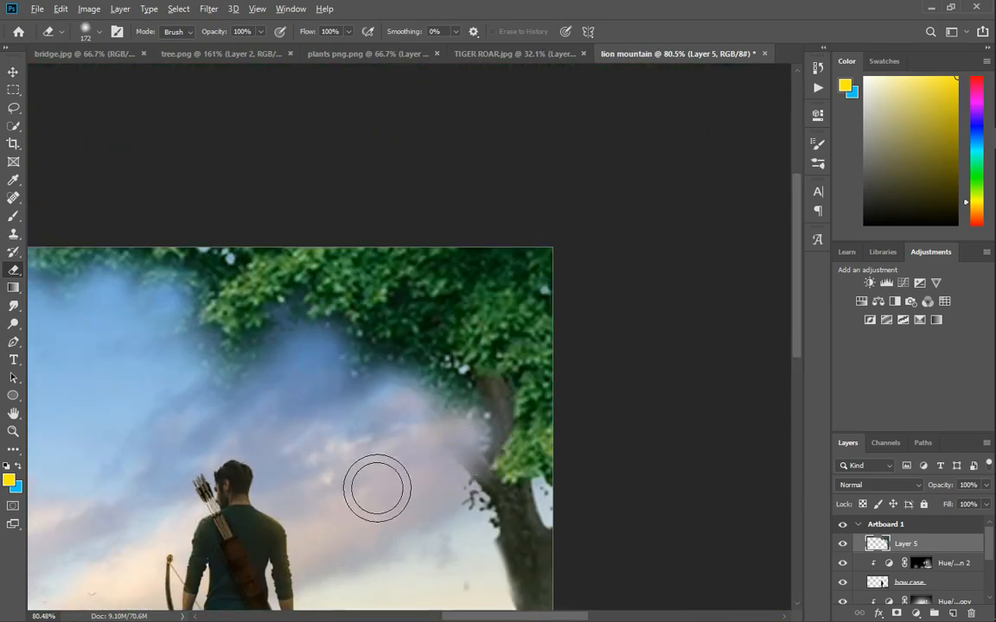
- Nudge the erased tree, and delete its layer from the composition
{"action": "scroll", "coordinate": [373, 471], "scroll_direction": "down", "scroll_amount": 5}
{"action": "scroll", "coordinate": [455, 460], "scroll_direction": "up", "scroll_amount": 1}
{"action": "left_click", "coordinate": [13, 72]}
{"action": "left_click_drag", "start_coordinate": [366, 379], "coordinate": [395, 384]}
{"action": "scroll", "coordinate": [394, 384], "scroll_direction": "down", "scroll_amount": 3}
{"action": "scroll", "coordinate": [394, 385], "scroll_direction": "down", "scroll_amount": 1}
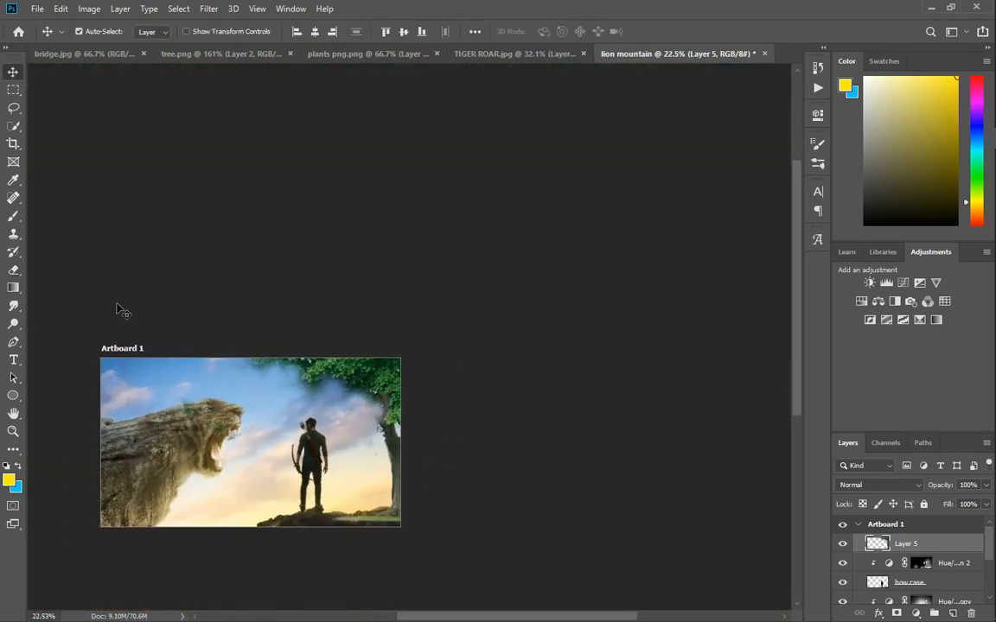
{"action": "key", "text": "Delete"}
- Bring a fresh copy of the tree into the composition and enlarge it beyond 385% over the man's side
{"action": "scroll", "coordinate": [94, 58], "scroll_direction": "up", "scroll_amount": 5}
{"action": "left_click", "coordinate": [95, 58]}
{"action": "left_click", "coordinate": [216, 54]}
{"action": "left_click_drag", "start_coordinate": [474, 273], "coordinate": [397, 381]}
{"action": "key", "text": "ctrl+t"}
{"action": "left_click_drag", "start_coordinate": [374, 324], "coordinate": [375, 19]}
{"action": "left_click_drag", "start_coordinate": [367, 199], "coordinate": [364, 314]}
{"action": "left_click_drag", "start_coordinate": [373, 130], "coordinate": [373, 79]}
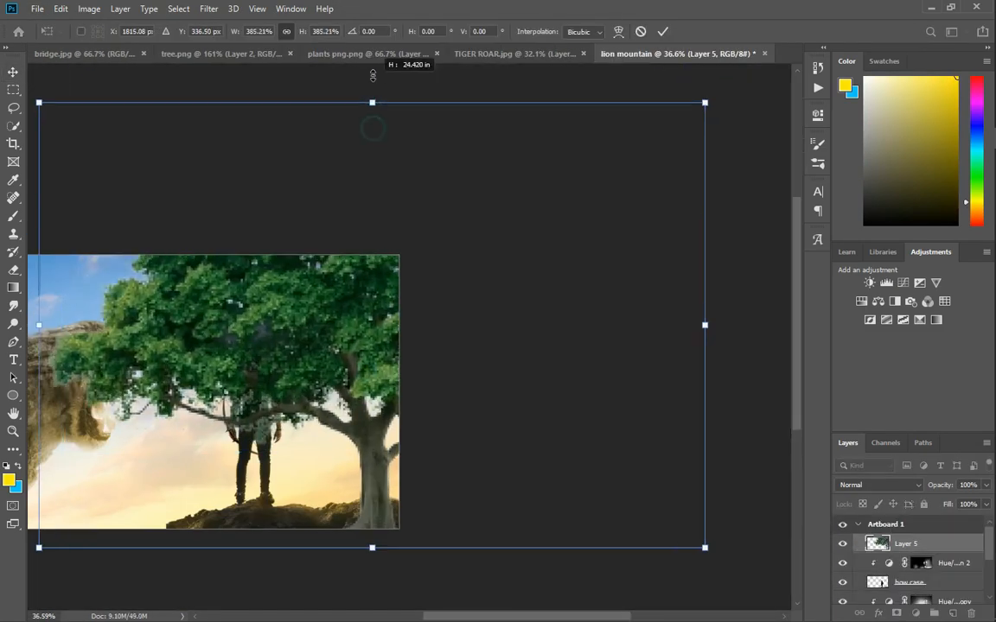
{"action": "left_click_drag", "start_coordinate": [331, 374], "coordinate": [331, 356]}
- Enlarge the tree past 635% and shift it until the trunk and only the lowest branches frame the man
{"action": "scroll", "coordinate": [331, 357], "scroll_direction": "down", "scroll_amount": 5}
{"action": "left_click_drag", "start_coordinate": [356, 170], "coordinate": [356, 99]}
{"action": "mouse_move", "coordinate": [373, 317]}
{"action": "left_mouse_down"}
{"action": "mouse_move", "coordinate": [378, 287]}
{"action": "mouse_move", "coordinate": [378, 312]}
{"action": "left_mouse_up"}
{"action": "left_click_drag", "start_coordinate": [364, 97], "coordinate": [364, 49]}
{"action": "left_click_drag", "start_coordinate": [351, 306], "coordinate": [348, 292]}
{"action": "scroll", "coordinate": [343, 277], "scroll_direction": "down", "scroll_amount": 4}
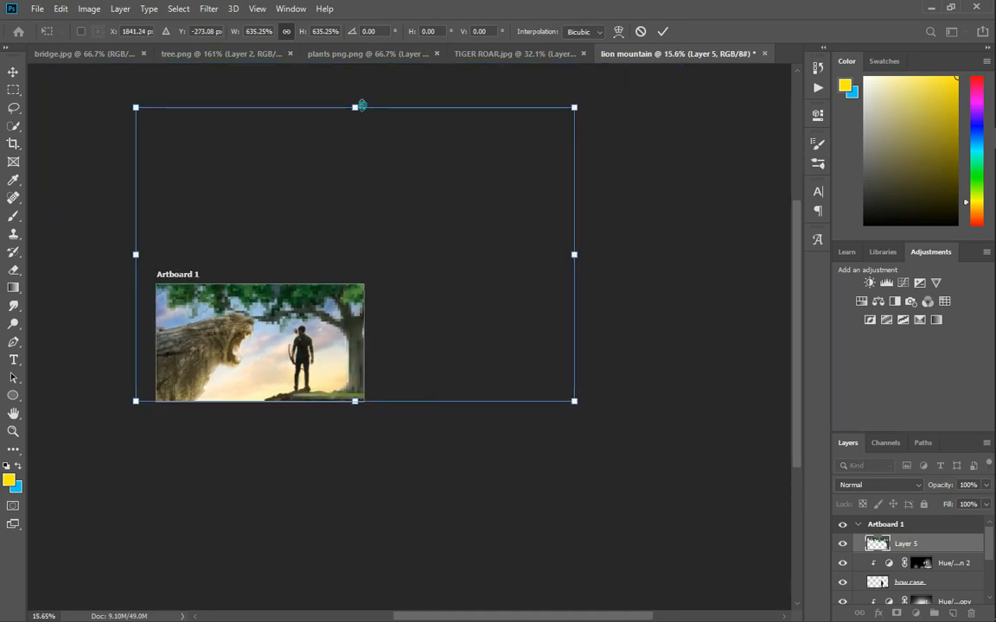
{"action": "left_click_drag", "start_coordinate": [361, 106], "coordinate": [361, 51]}
{"action": "left_click_drag", "start_coordinate": [358, 320], "coordinate": [357, 395]}
{"action": "left_click_drag", "start_coordinate": [360, 130], "coordinate": [360, 30]}
{"action": "key", "text": "Return"}
{"action": "mouse_move", "coordinate": [360, 322]}
{"action": "left_mouse_down"}
{"action": "mouse_move", "coordinate": [361, 268]}
{"action": "mouse_move", "coordinate": [361, 321]}
{"action": "left_mouse_up"}
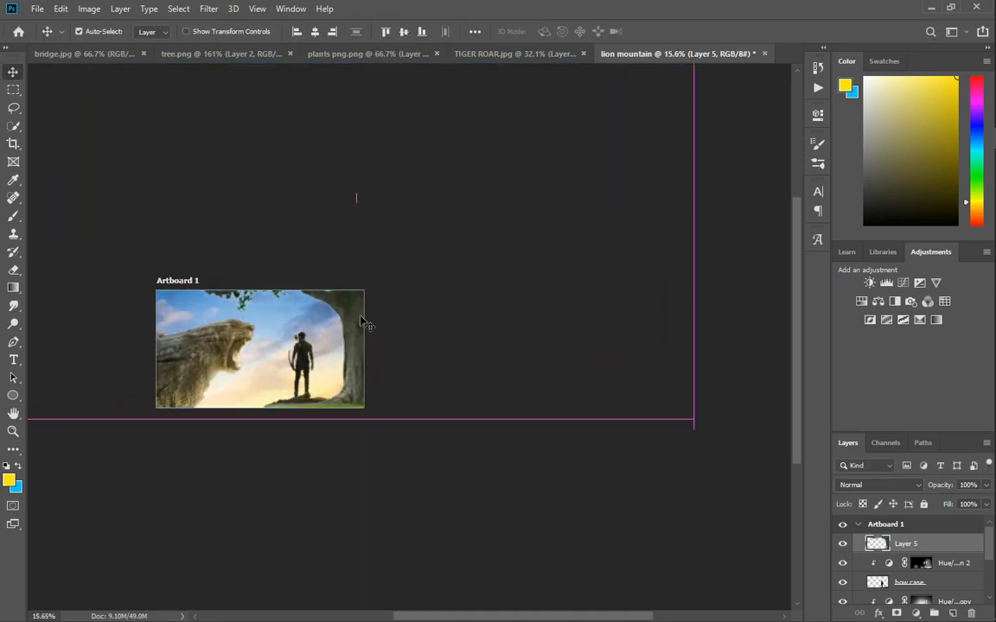
- Scale the oversized tree back down and set its trunk base on the rock behind the man
{"action": "scroll", "coordinate": [363, 322], "scroll_direction": "up", "scroll_amount": 3}
{"action": "scroll", "coordinate": [378, 382], "scroll_direction": "down", "scroll_amount": 4}
{"action": "key", "text": "ctrl+t"}
{"action": "scroll", "coordinate": [458, 477], "scroll_direction": "down", "scroll_amount": 2}
{"action": "left_click_drag", "start_coordinate": [648, 482], "coordinate": [597, 448]}
{"action": "left_click_drag", "start_coordinate": [563, 445], "coordinate": [563, 476]}
{"action": "key", "text": "Return"}
{"action": "scroll", "coordinate": [445, 458], "scroll_direction": "up", "scroll_amount": 8}
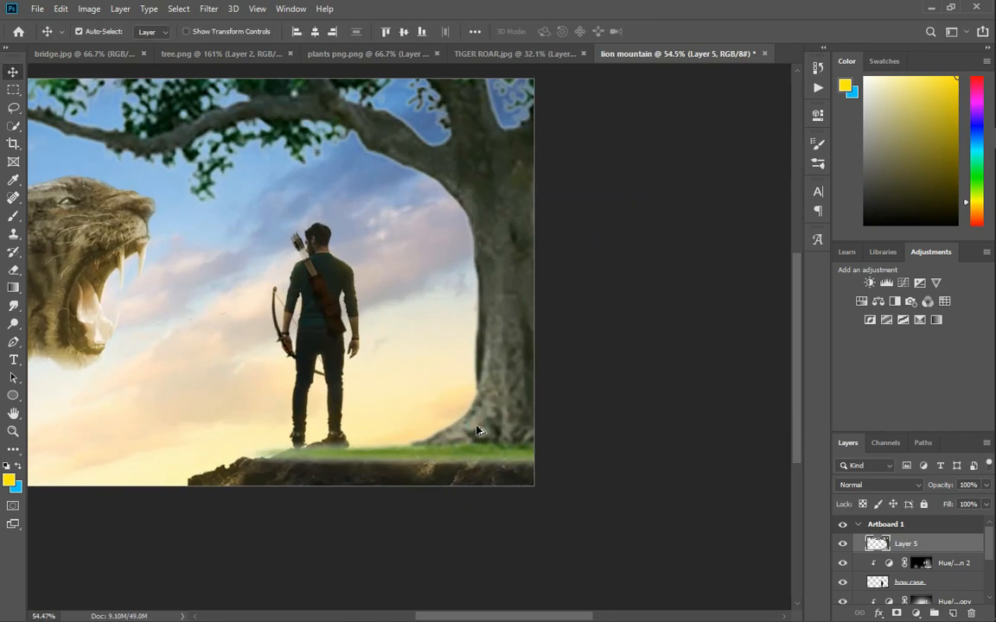
- Try to erase the tree's grass strip across the rock at the man's feet
{"action": "right_click", "coordinate": [13, 270]}
{"action": "left_click", "coordinate": [73, 270]}
{"action": "mouse_move", "coordinate": [333, 444]}
{"action": "left_mouse_down"}
{"action": "mouse_move", "coordinate": [482, 462]}
{"action": "mouse_move", "coordinate": [506, 450]}
{"action": "left_mouse_up"}
{"action": "scroll", "coordinate": [484, 298], "scroll_direction": "down", "scroll_amount": 3}
{"action": "scroll", "coordinate": [449, 260], "scroll_direction": "up", "scroll_amount": 2}
{"action": "scroll", "coordinate": [450, 259], "scroll_direction": "down", "scroll_amount": 1}
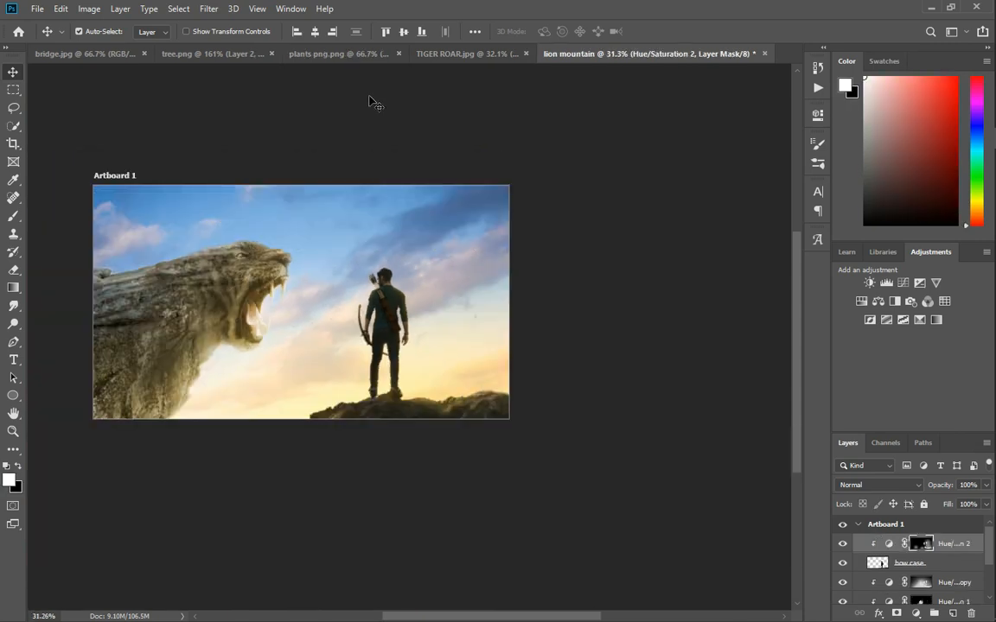
- Bring the plants from plants png.png into the composition, rotate them about -7° and position them over the man's rock
{"action": "left_click", "coordinate": [367, 54]}
{"action": "left_click_drag", "start_coordinate": [406, 328], "coordinate": [198, 390]}
{"action": "key", "text": "ctrl+t"}
{"action": "scroll", "coordinate": [249, 363], "scroll_direction": "up", "scroll_amount": 4}
{"action": "left_click_drag", "start_coordinate": [458, 411], "coordinate": [87, 407]}
{"action": "left_click_drag", "start_coordinate": [86, 410], "coordinate": [397, 431]}
{"action": "scroll", "coordinate": [390, 376], "scroll_direction": "down", "scroll_amount": 3}
{"action": "left_click_drag", "start_coordinate": [596, 467], "coordinate": [489, 484]}
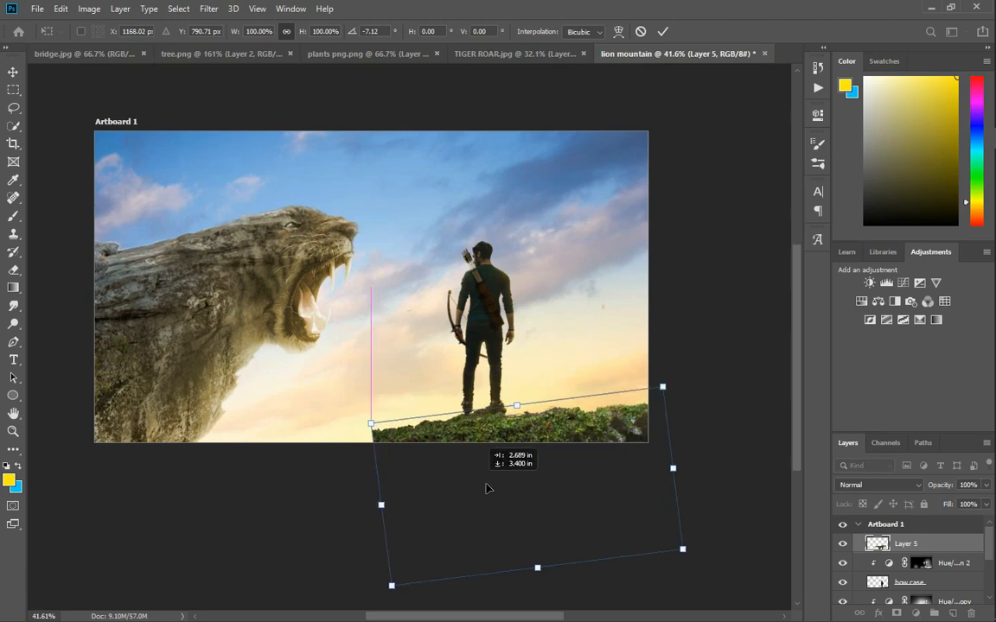
- Warp the plants so their upper edge follows the contour of the rock under the man's feet
{"action": "scroll", "coordinate": [438, 406], "scroll_direction": "up", "scroll_amount": 3}
{"action": "left_click", "coordinate": [618, 31]}
{"action": "left_click_drag", "start_coordinate": [425, 397], "coordinate": [435, 368]}
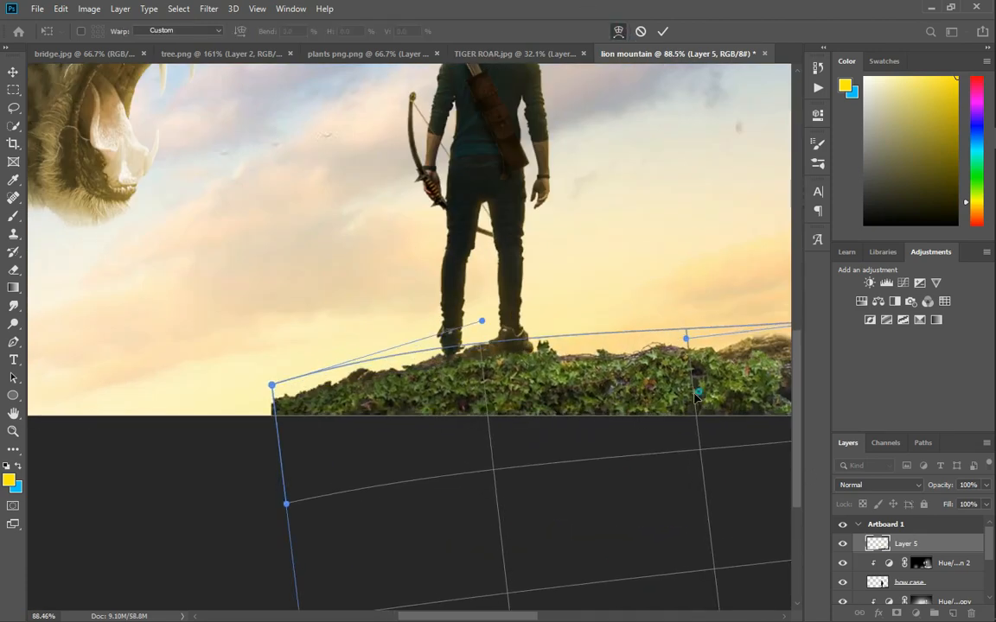
{"action": "left_click_drag", "start_coordinate": [693, 396], "coordinate": [681, 408]}
{"action": "scroll", "coordinate": [459, 409], "scroll_direction": "down", "scroll_amount": 5}
{"action": "key", "text": "alt+space"}
{"action": "key", "text": "Return"}
{"action": "double_click", "coordinate": [718, 102]}
{"action": "key", "text": "Return"}
- Move the plants layer below Hue/Saturation 2 and clip it to the bow case layer
{"action": "left_click_drag", "start_coordinate": [925, 580], "coordinate": [926, 575]}
{"action": "scroll", "coordinate": [545, 519], "scroll_direction": "up", "scroll_amount": 5}
{"action": "scroll", "coordinate": [389, 406], "scroll_direction": "down", "scroll_amount": 4}
{"action": "scroll", "coordinate": [389, 431], "scroll_direction": "up", "scroll_amount": 4}
{"action": "scroll", "coordinate": [389, 431], "scroll_direction": "down", "scroll_amount": 8}
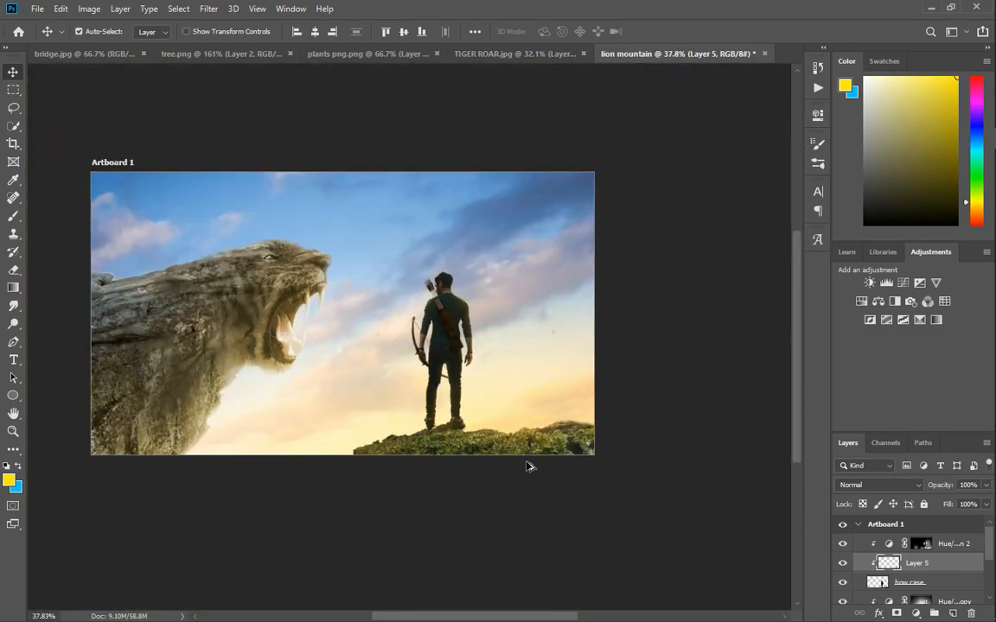
- Darken the plants on the man's rock with the Camera Raw Filter
{"action": "scroll", "coordinate": [529, 464], "scroll_direction": "up", "scroll_amount": 3}
{"action": "left_click", "coordinate": [921, 544]}
{"action": "left_click", "coordinate": [891, 563]}
{"action": "key", "text": "ctrl+shift+a"}
{"action": "left_click_drag", "start_coordinate": [840, 332], "coordinate": [865, 353]}
{"action": "key", "text": "Return"}
{"action": "scroll", "coordinate": [514, 378], "scroll_direction": "up", "scroll_amount": 3}
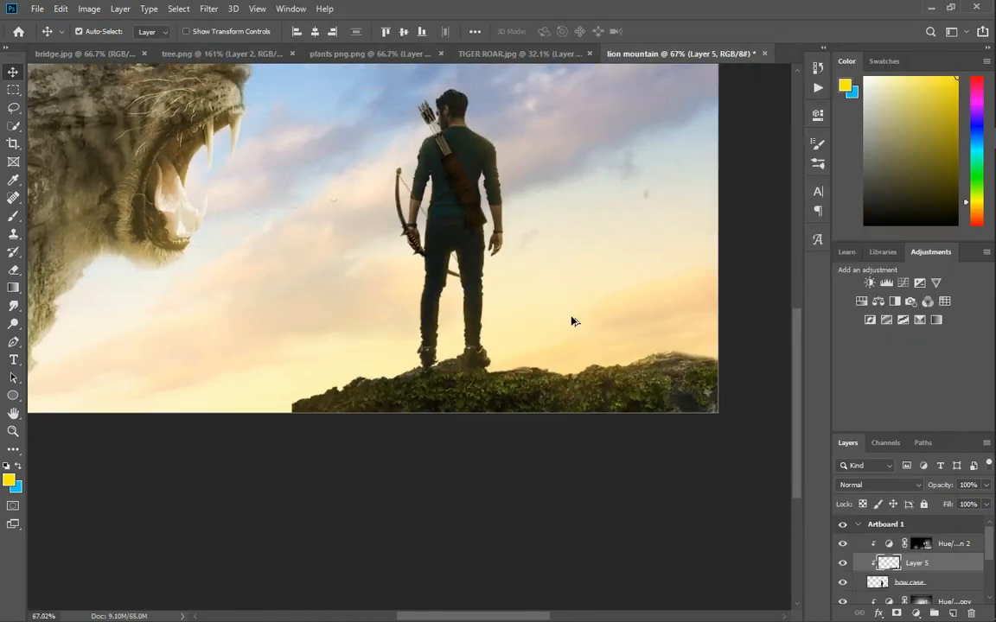
- Bring a second copy of the plants into the composition, rotate it about 38° and place it over the cliff's lower corner
{"action": "scroll", "coordinate": [314, 316], "scroll_direction": "down", "scroll_amount": 3}
{"action": "left_click", "coordinate": [372, 56]}
{"action": "left_click_drag", "start_coordinate": [469, 261], "coordinate": [572, 216]}
{"action": "scroll", "coordinate": [499, 332], "scroll_direction": "down", "scroll_amount": 5}
{"action": "left_click_drag", "start_coordinate": [924, 539], "coordinate": [924, 536]}
{"action": "right_click", "coordinate": [923, 544]}
{"action": "left_click", "coordinate": [779, 303]}
{"action": "key", "text": "ctrl+t"}
{"action": "left_click_drag", "start_coordinate": [506, 281], "coordinate": [665, 251]}
{"action": "left_click_drag", "start_coordinate": [685, 288], "coordinate": [619, 306]}
{"action": "left_click_drag", "start_coordinate": [600, 283], "coordinate": [294, 388]}
{"action": "scroll", "coordinate": [298, 381], "scroll_direction": "up", "scroll_amount": 5}
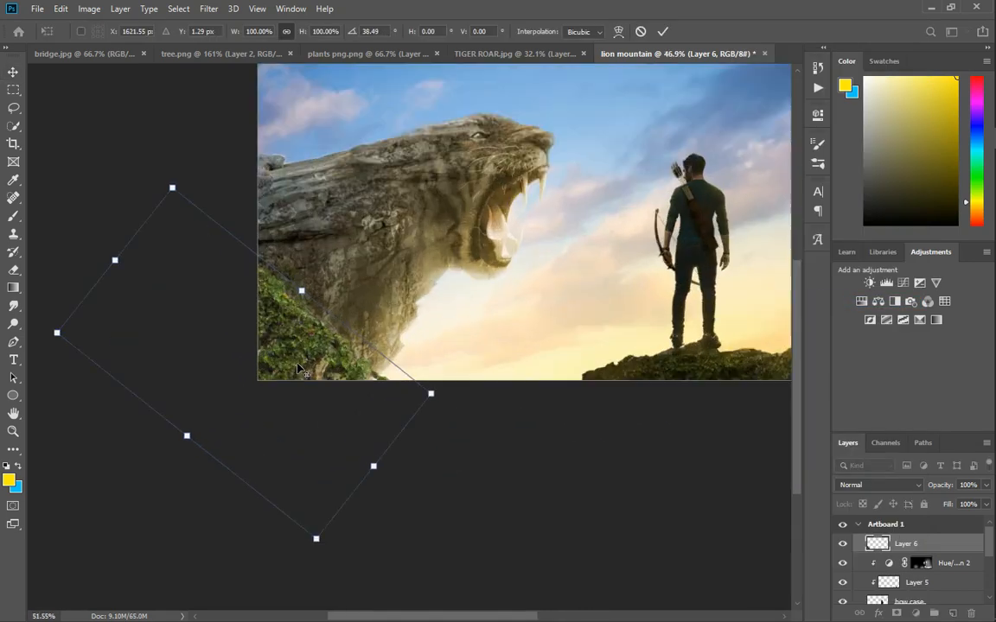
- Rotate and reposition the second plants copy so it hangs horizontally across the tiger cliff's rock face
{"action": "scroll", "coordinate": [298, 370], "scroll_direction": "up", "scroll_amount": 1}
{"action": "left_click_drag", "start_coordinate": [254, 538], "coordinate": [274, 535]}
{"action": "left_click_drag", "start_coordinate": [292, 417], "coordinate": [338, 482]}
{"action": "key", "text": "Return"}
{"action": "left_click_drag", "start_coordinate": [335, 387], "coordinate": [424, 254]}
{"action": "key", "text": "ctrl+t"}
{"action": "left_click_drag", "start_coordinate": [600, 366], "coordinate": [600, 205]}
{"action": "scroll", "coordinate": [404, 220], "scroll_direction": "up", "scroll_amount": 7}
{"action": "left_click_drag", "start_coordinate": [427, 243], "coordinate": [342, 234]}
{"action": "left_click_drag", "start_coordinate": [745, 178], "coordinate": [429, 184]}
{"action": "scroll", "coordinate": [179, 258], "scroll_direction": "up", "scroll_amount": 4}
{"action": "left_click_drag", "start_coordinate": [522, 249], "coordinate": [252, 246]}
{"action": "left_click_drag", "start_coordinate": [290, 211], "coordinate": [592, 253]}
{"action": "key", "text": "Return"}
- Move the second plants layer below Hue/Saturation 1, clip it to Vibrance 1 and refine its placement on the cliff
{"action": "left_click_drag", "start_coordinate": [915, 568], "coordinate": [916, 573]}
{"action": "key", "text": "ctrl+t"}
{"action": "left_click_drag", "start_coordinate": [560, 396], "coordinate": [580, 397]}
{"action": "key", "text": "Return"}
{"action": "left_click", "coordinate": [646, 459]}
{"action": "key", "text": "ctrl+t"}
{"action": "left_click", "coordinate": [903, 564]}
{"action": "key", "text": "ctrl+t"}
{"action": "left_click_drag", "start_coordinate": [605, 527], "coordinate": [611, 488]}
{"action": "key", "text": "Return"}
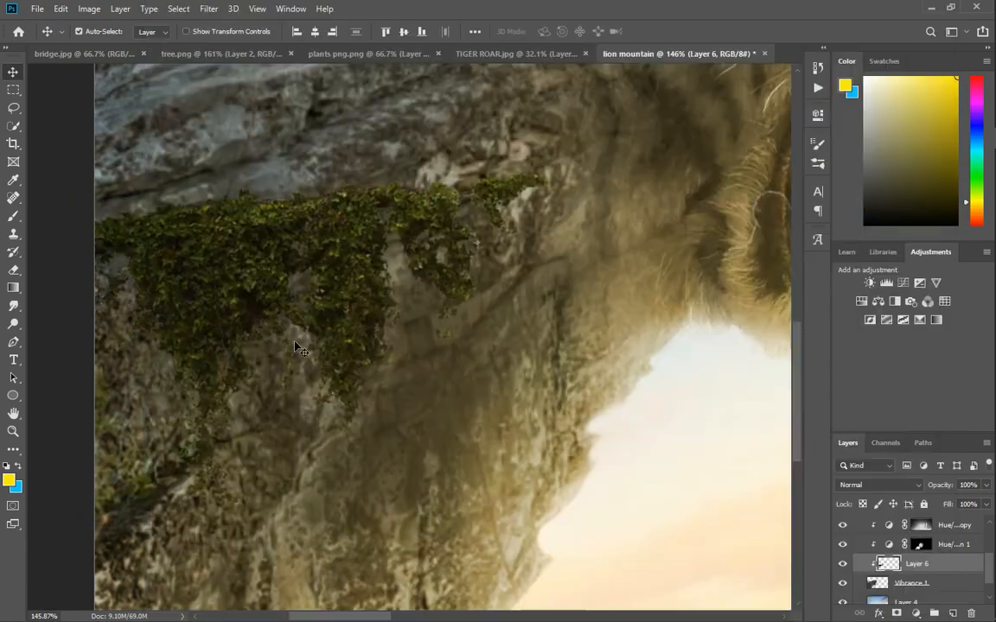
- Lower the exposure and raise the contrast of the Vibrance 1 cliff layer with the Camera Raw Filter
{"action": "scroll", "coordinate": [273, 311], "scroll_direction": "down", "scroll_amount": 3}
{"action": "key", "text": "ctrl+shift+a"}
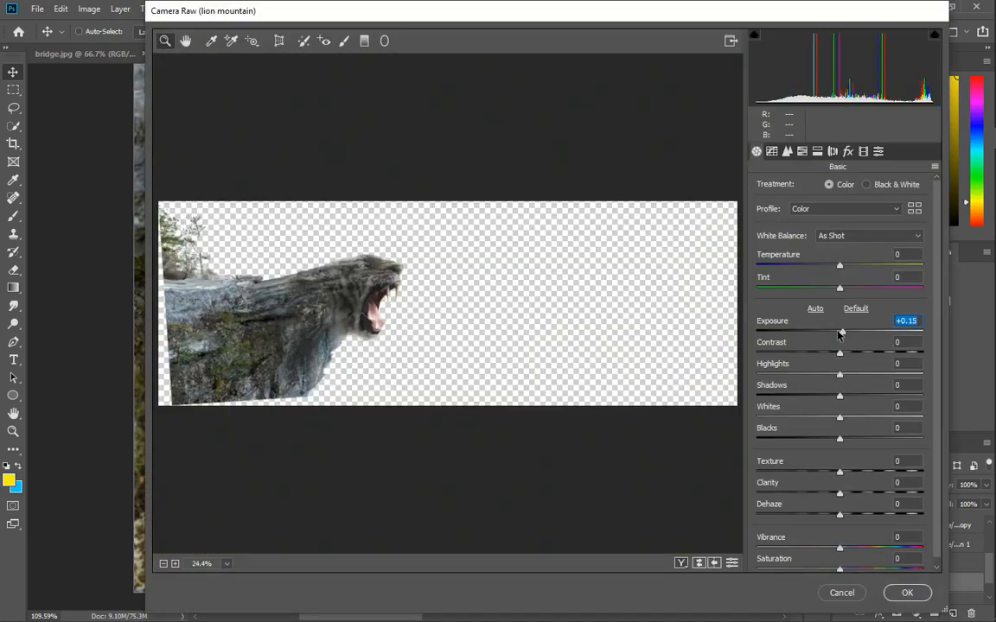
{"action": "left_click_drag", "start_coordinate": [839, 333], "coordinate": [832, 332]}
{"action": "left_click_drag", "start_coordinate": [839, 352], "coordinate": [854, 355]}
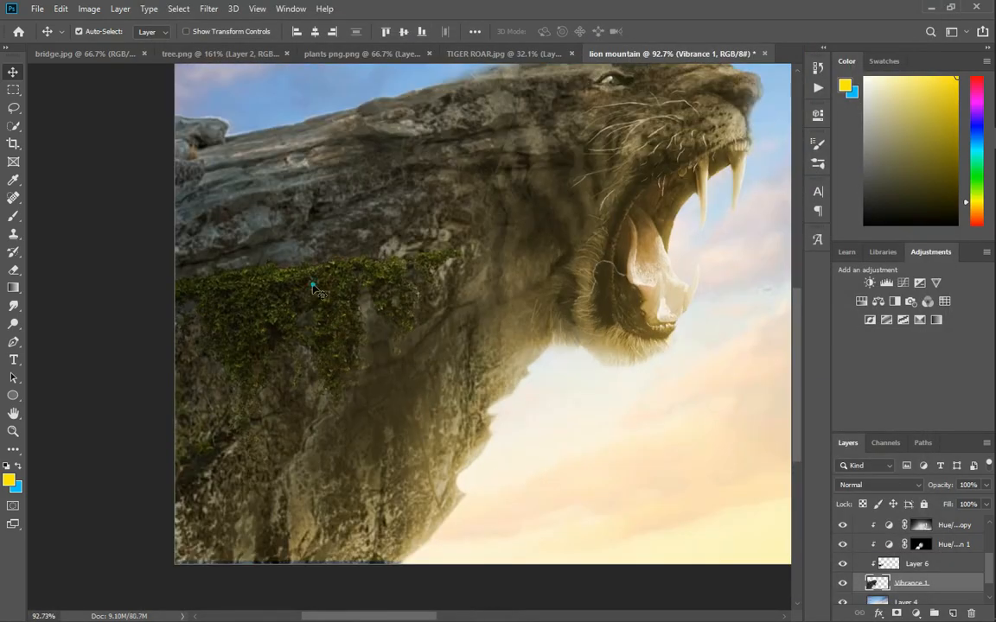
- Set the opacity of the plants layer on the cliff to 63%
{"action": "left_click_drag", "start_coordinate": [940, 485], "coordinate": [937, 485]}
{"action": "scroll", "coordinate": [493, 406], "scroll_direction": "down", "scroll_amount": 4}
{"action": "scroll", "coordinate": [322, 275], "scroll_direction": "up", "scroll_amount": 2}
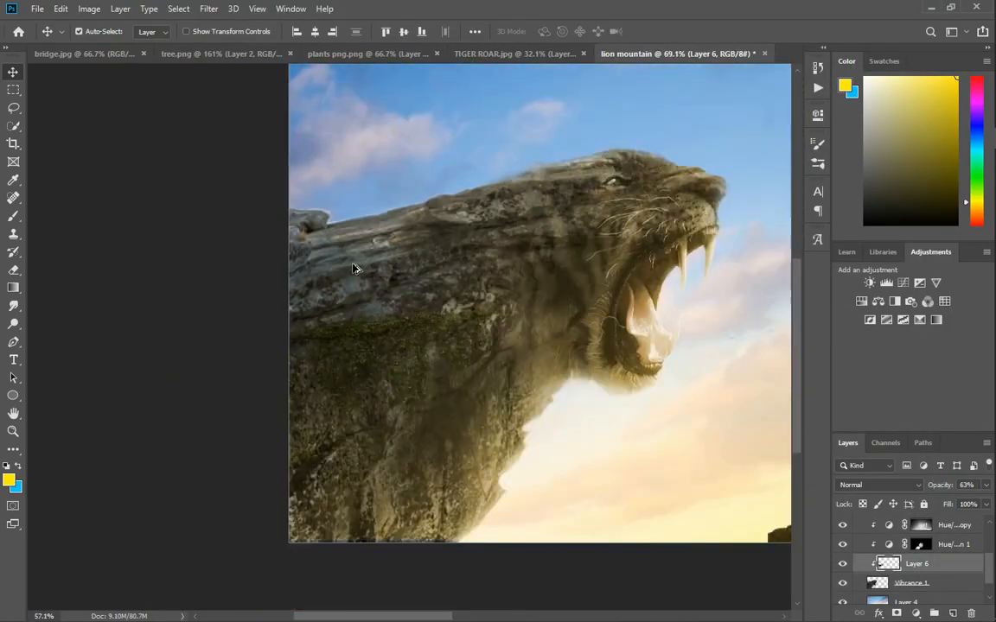
- Reposition the Layer 4 sky behind the tiger cliff and the archer so warm sky fills the artboard
{"action": "scroll", "coordinate": [357, 269], "scroll_direction": "down", "scroll_amount": 8}
{"action": "scroll", "coordinate": [618, 299], "scroll_direction": "up", "scroll_amount": 6}
{"action": "scroll", "coordinate": [344, 262], "scroll_direction": "down", "scroll_amount": 2}
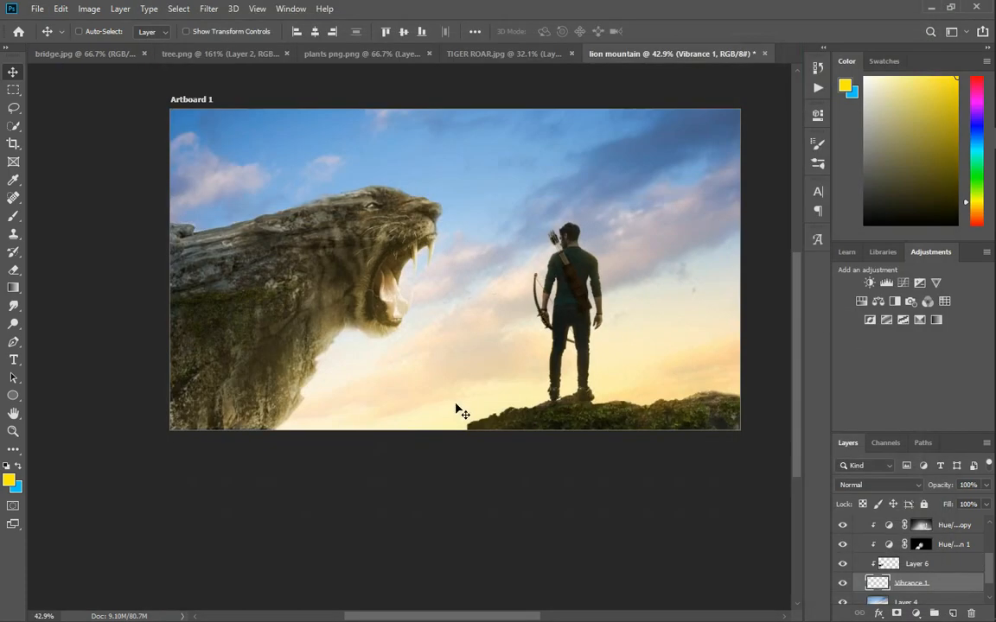
{"action": "scroll", "coordinate": [456, 412], "scroll_direction": "up", "scroll_amount": 1}
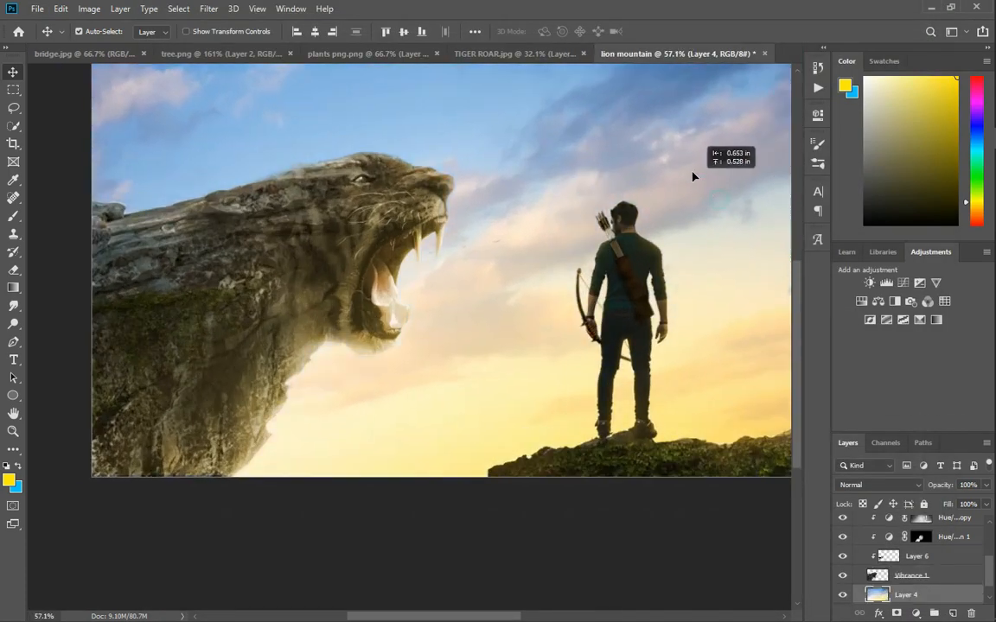
{"action": "scroll", "coordinate": [700, 207], "scroll_direction": "down", "scroll_amount": 2}
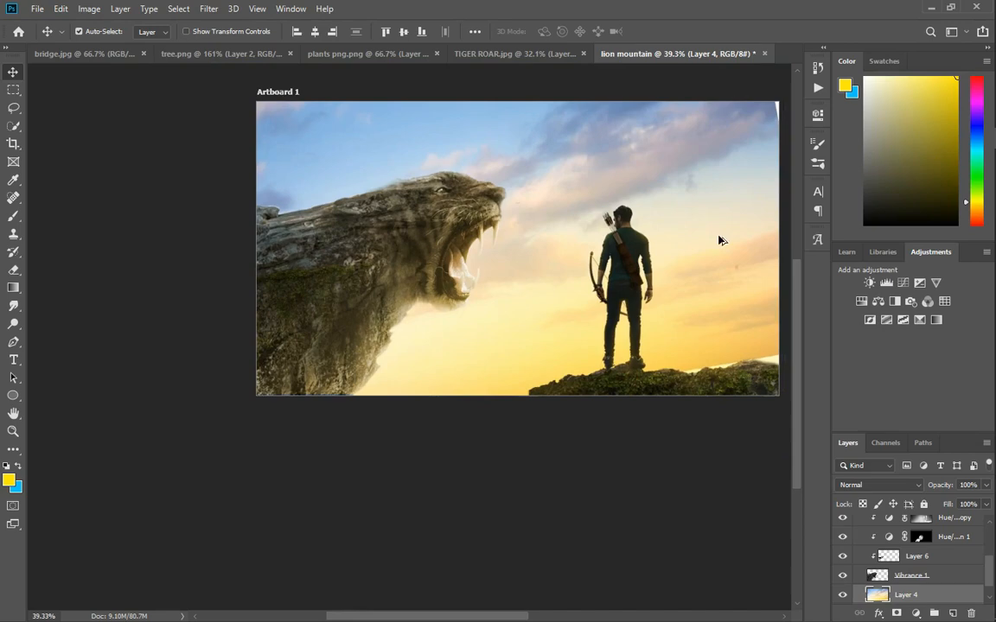
{"action": "scroll", "coordinate": [444, 191], "scroll_direction": "up", "scroll_amount": 3}
{"action": "scroll", "coordinate": [556, 209], "scroll_direction": "down", "scroll_amount": 4}
{"action": "scroll", "coordinate": [517, 245], "scroll_direction": "up", "scroll_amount": 2}
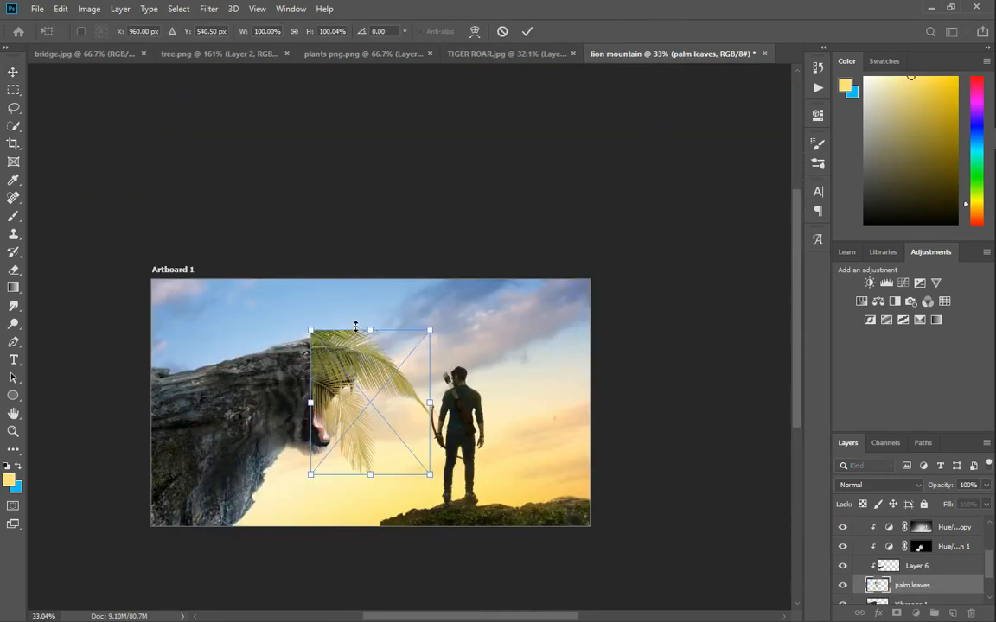
- Place the palm leaves image in the composition and bring its layer to the top of the layer stack
{"action": "key", "text": "Return"}
{"action": "key", "text": "v"}
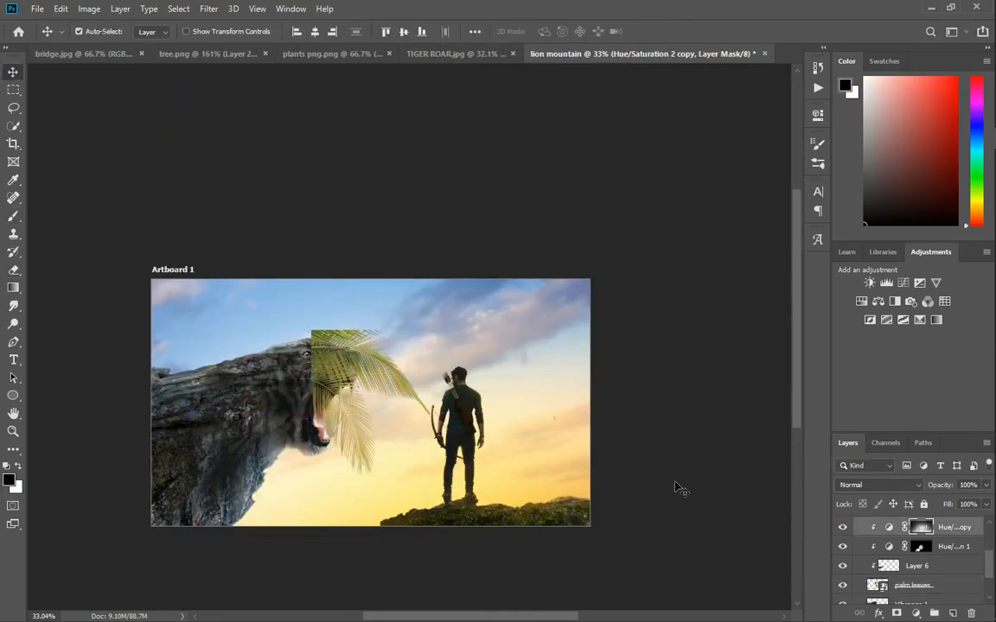
{"action": "scroll", "coordinate": [923, 563], "scroll_direction": "up", "scroll_amount": 2}
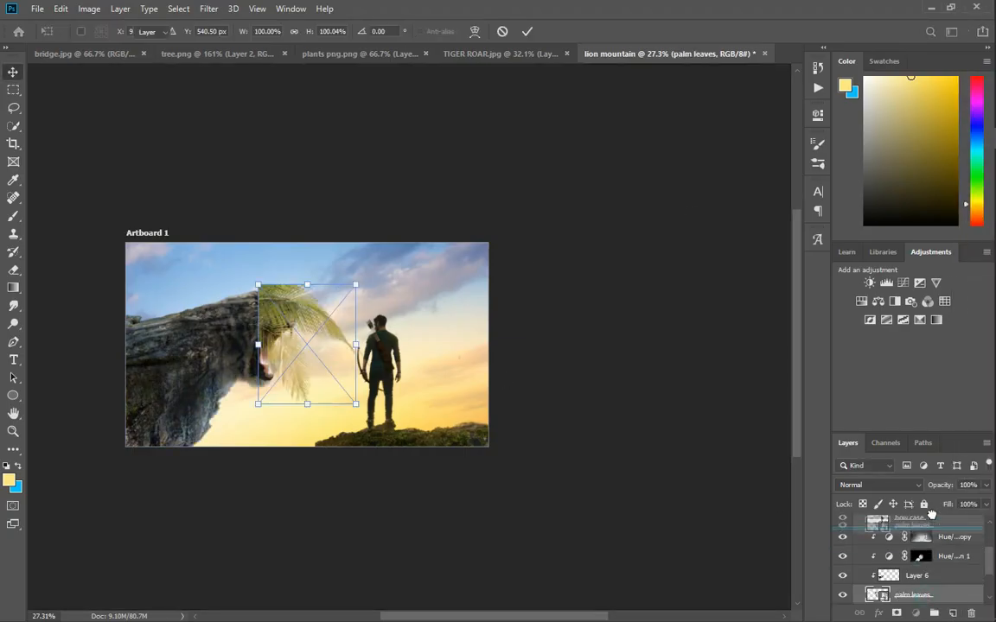
{"action": "left_click_drag", "start_coordinate": [931, 515], "coordinate": [936, 519]}
{"action": "left_click_drag", "start_coordinate": [443, 313], "coordinate": [415, 311]}
{"action": "key", "text": "ctrl+z"}
- Move, rotate and flip the palm leaves so they hang in from the artboard's upper-right corner
{"action": "left_click_drag", "start_coordinate": [273, 303], "coordinate": [474, 270]}
{"action": "key", "text": "ctrl+t"}
{"action": "left_click_drag", "start_coordinate": [616, 246], "coordinate": [517, 189]}
{"action": "left_click_drag", "start_coordinate": [499, 354], "coordinate": [449, 296]}
{"action": "right_click", "coordinate": [429, 320]}
{"action": "left_click", "coordinate": [478, 490]}
{"action": "left_click_drag", "start_coordinate": [561, 295], "coordinate": [605, 274]}
{"action": "mouse_move", "coordinate": [491, 292]}
{"action": "left_mouse_down"}
{"action": "mouse_move", "coordinate": [488, 276]}
{"action": "mouse_move", "coordinate": [480, 286]}
{"action": "left_mouse_up"}
{"action": "key", "text": "Return"}
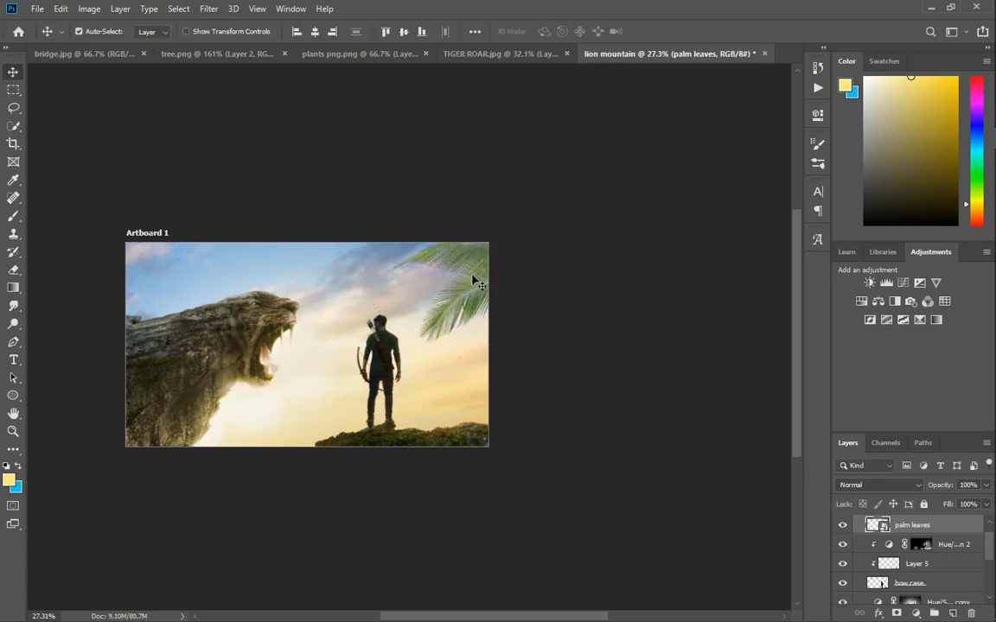
- Apply the Camera Raw Filter to the palm leaves with Temperature +20, Exposure -1.40, Contrast +30 and reduced highlights
{"action": "scroll", "coordinate": [484, 259], "scroll_direction": "up", "scroll_amount": 3}
{"action": "key", "text": "ctrl+shift+a"}
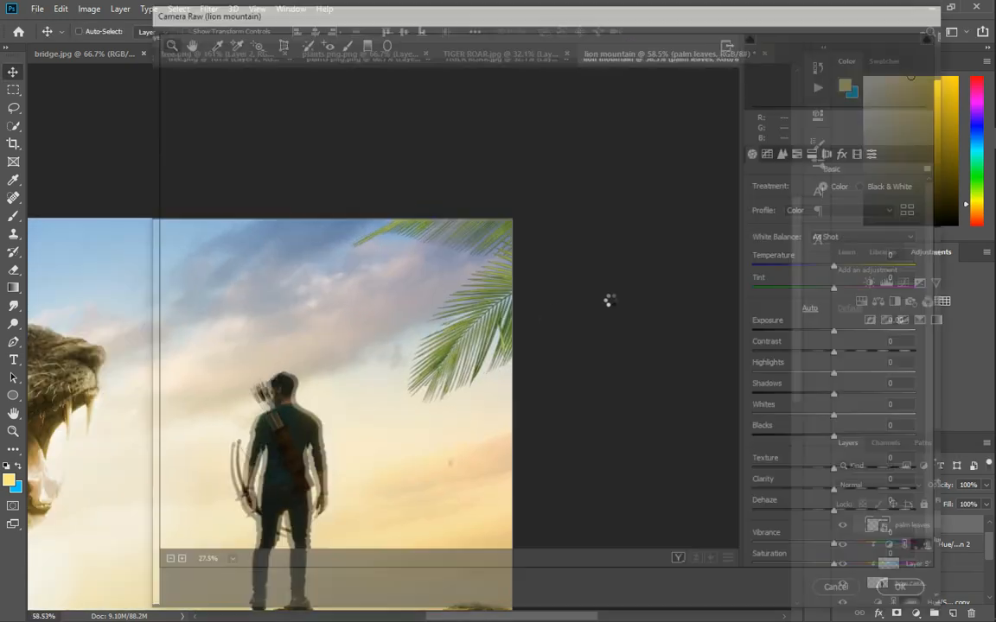
{"action": "left_click_drag", "start_coordinate": [837, 266], "coordinate": [856, 264]}
{"action": "left_click_drag", "start_coordinate": [840, 332], "coordinate": [815, 332]}
{"action": "left_click_drag", "start_coordinate": [839, 353], "coordinate": [854, 353]}
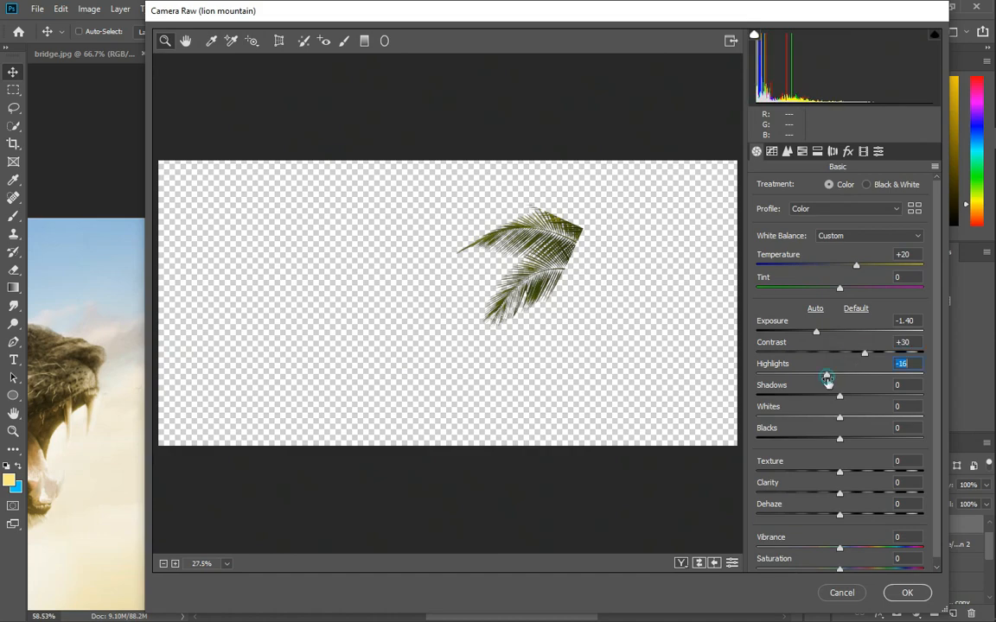
{"action": "left_click", "coordinate": [909, 592]}
- Darken the palm leaves further by lowering the exposure in a second Camera Raw Filter
{"action": "scroll", "coordinate": [497, 290], "scroll_direction": "up", "scroll_amount": 6}
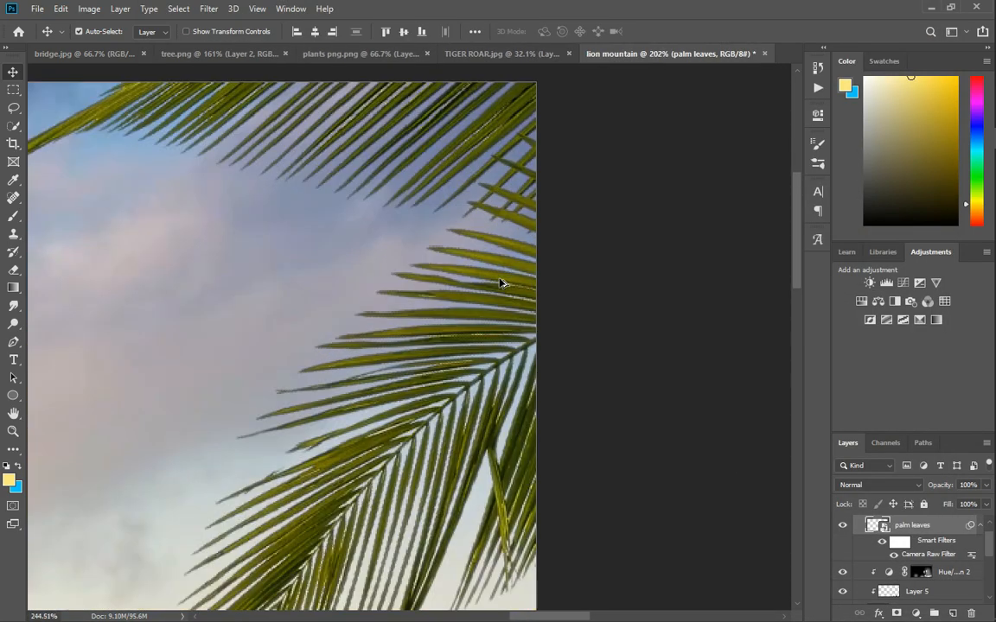
{"action": "scroll", "coordinate": [500, 283], "scroll_direction": "down", "scroll_amount": 4}
{"action": "key", "text": "ctrl+shift+a"}
{"action": "left_click_drag", "start_coordinate": [839, 334], "coordinate": [829, 334]}
{"action": "left_click", "coordinate": [907, 593]}
{"action": "scroll", "coordinate": [482, 309], "scroll_direction": "down", "scroll_amount": 4}
{"action": "scroll", "coordinate": [486, 314], "scroll_direction": "up", "scroll_amount": 8}
{"action": "scroll", "coordinate": [485, 315], "scroll_direction": "up", "scroll_amount": 2}
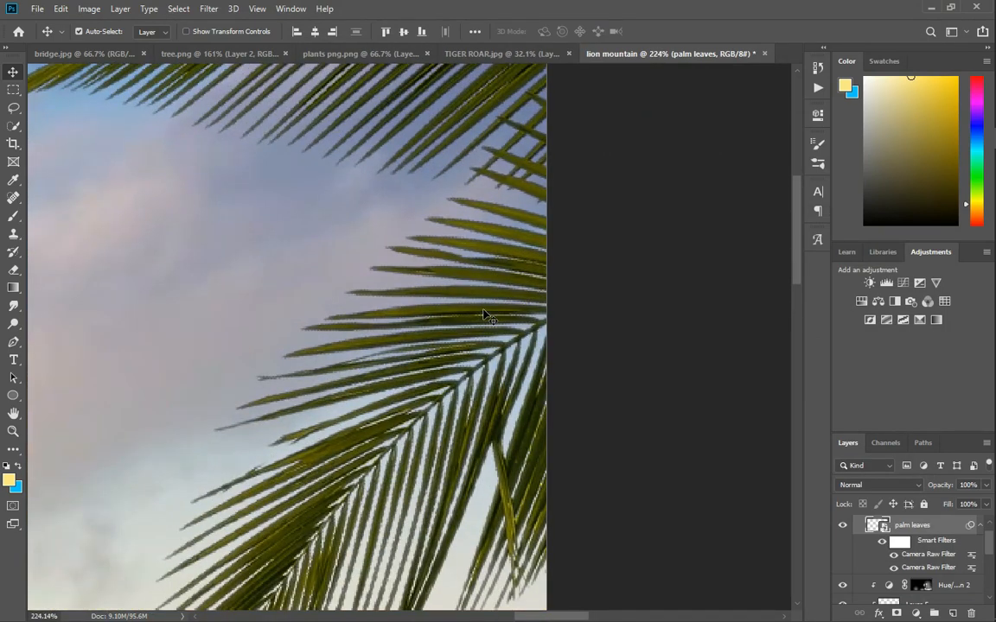
{"action": "scroll", "coordinate": [487, 316], "scroll_direction": "down", "scroll_amount": 10}
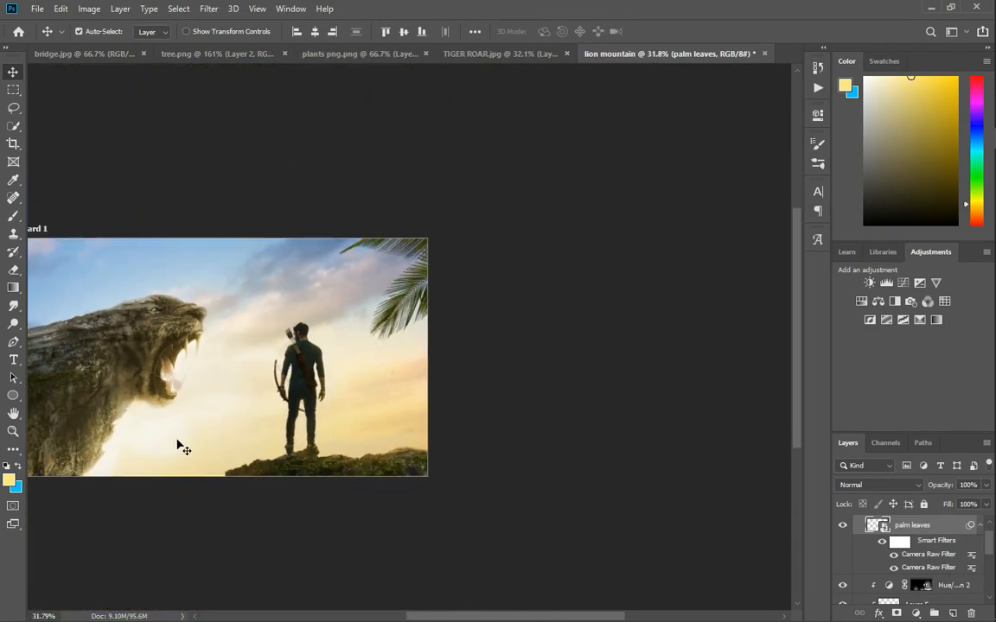
- Dodge the midtones around the archer's feet on the bow case layer at 50% exposure
{"action": "scroll", "coordinate": [443, 460], "scroll_direction": "up", "scroll_amount": 1}
{"action": "scroll", "coordinate": [348, 464], "scroll_direction": "down", "scroll_amount": 2}
{"action": "key", "text": "c"}
{"action": "left_click", "coordinate": [896, 571]}
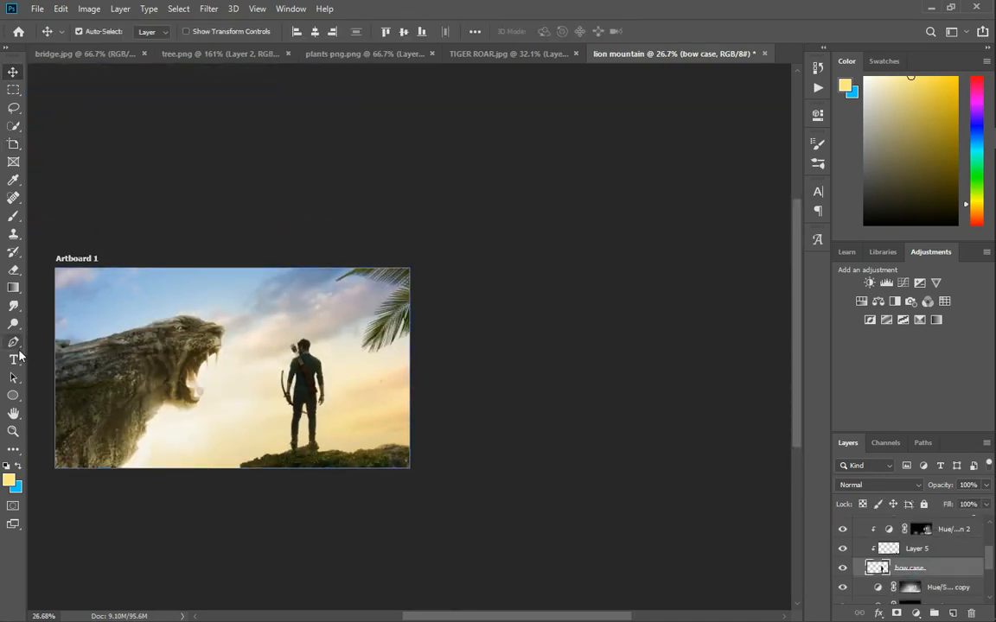
{"action": "left_click", "coordinate": [14, 324]}
{"action": "scroll", "coordinate": [386, 452], "scroll_direction": "up", "scroll_amount": 5}
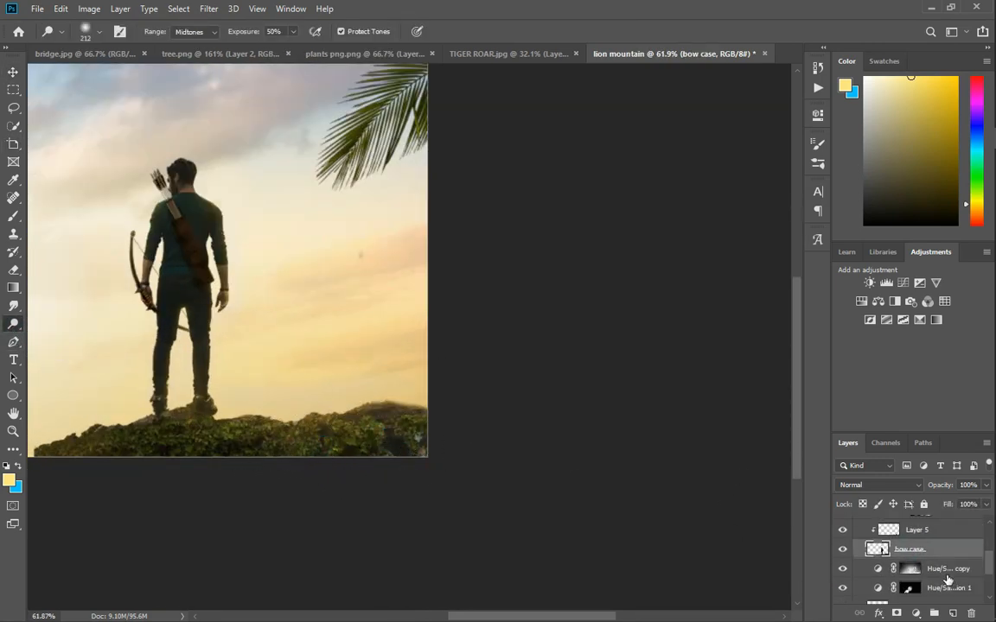
{"action": "scroll", "coordinate": [379, 437], "scroll_direction": "up", "scroll_amount": 5}
{"action": "left_click", "coordinate": [946, 531]}
{"action": "scroll", "coordinate": [213, 465], "scroll_direction": "down", "scroll_amount": 4}
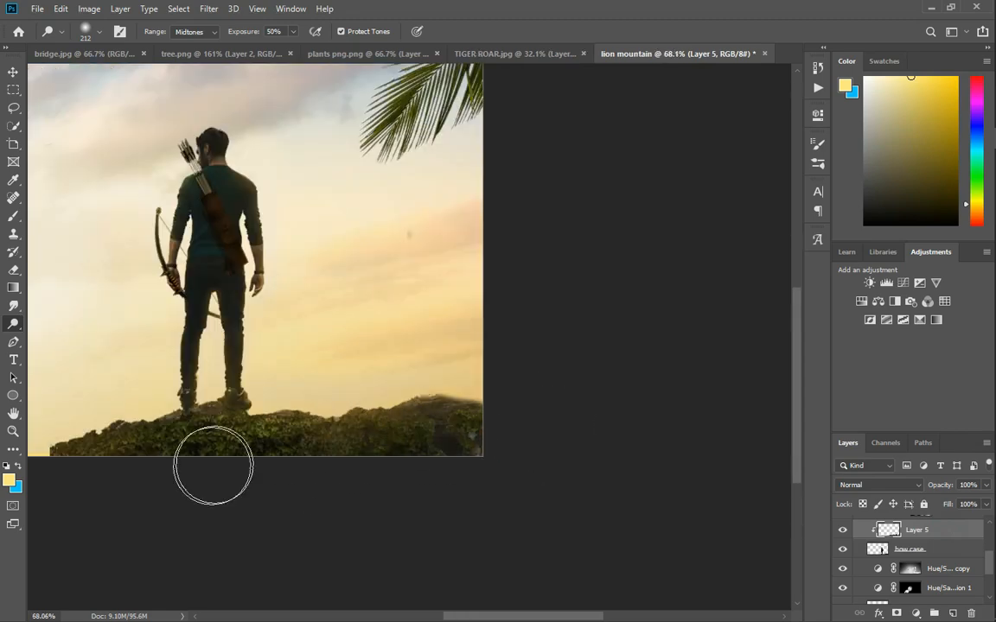
{"action": "left_click", "coordinate": [882, 549]}
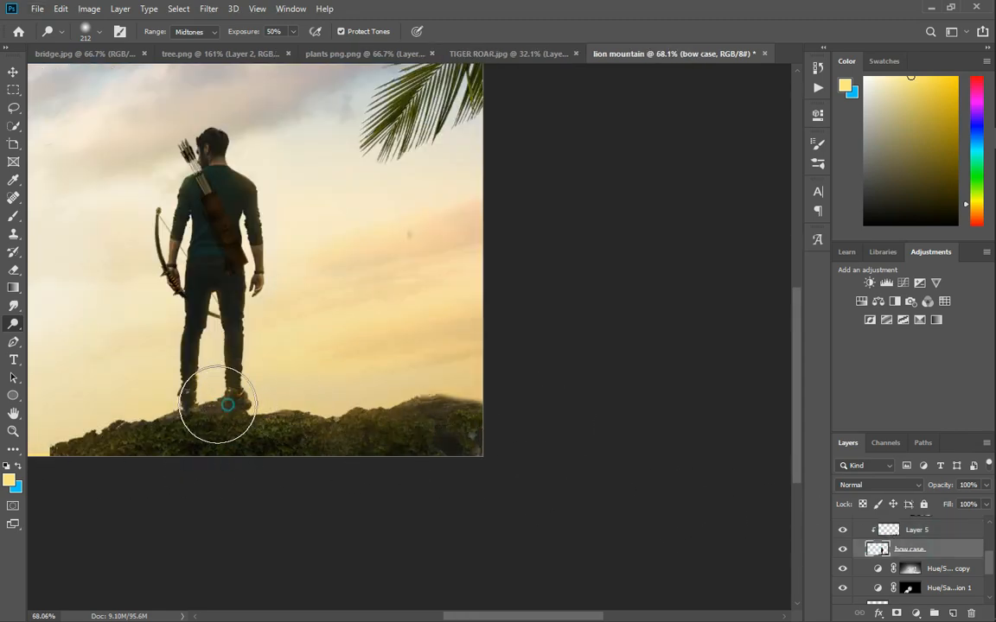
- Retouch the archer's quiver and clothing on the bow case layer with smaller midtone Dodge strokes
{"action": "scroll", "coordinate": [196, 355], "scroll_direction": "up", "scroll_amount": 6}
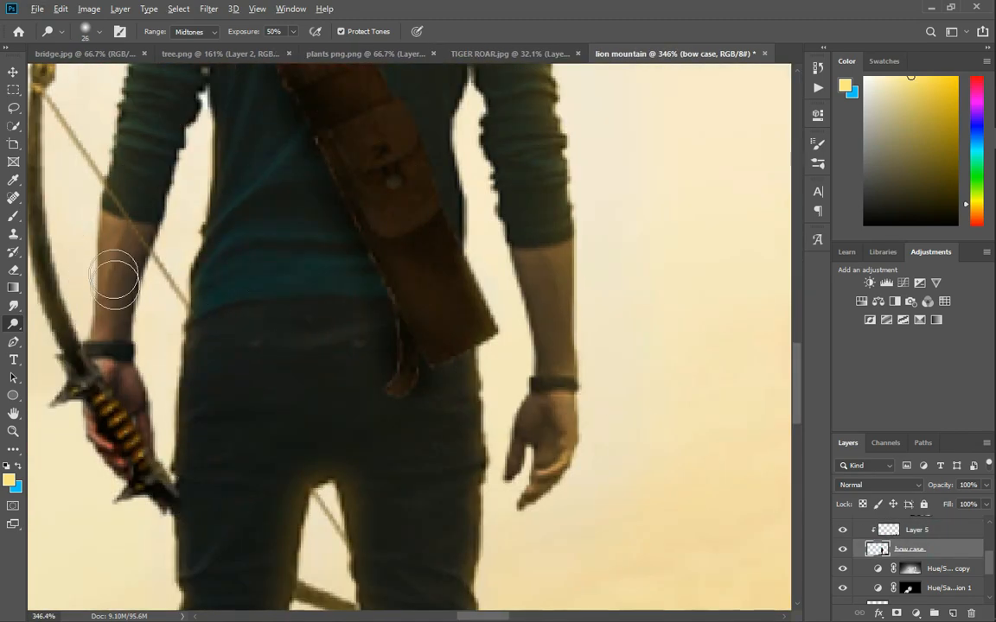
{"action": "scroll", "coordinate": [588, 450], "scroll_direction": "down", "scroll_amount": 1}
{"action": "left_click_drag", "start_coordinate": [423, 396], "coordinate": [378, 416]}
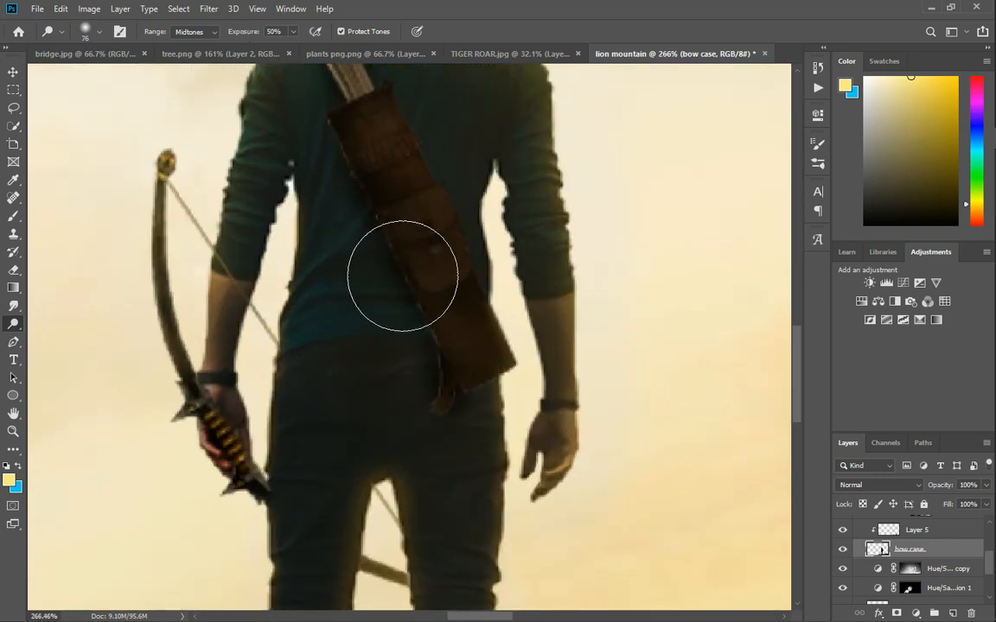
{"action": "scroll", "coordinate": [423, 333], "scroll_direction": "down", "scroll_amount": 3}
{"action": "scroll", "coordinate": [893, 575], "scroll_direction": "up", "scroll_amount": 1}
{"action": "scroll", "coordinate": [463, 309], "scroll_direction": "up", "scroll_amount": 3}
{"action": "left_click_drag", "start_coordinate": [422, 255], "coordinate": [336, 266]}
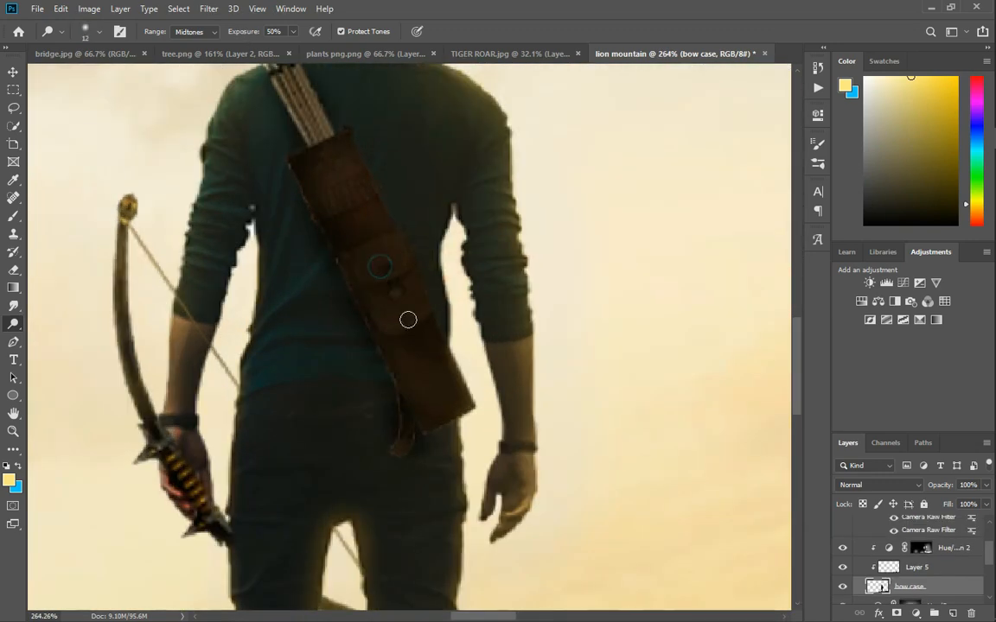
{"action": "scroll", "coordinate": [408, 320], "scroll_direction": "up", "scroll_amount": 2}
{"action": "left_click_drag", "start_coordinate": [408, 320], "coordinate": [444, 342]}
- Dodge the archer's quiver area using Shadows on Layer 5 and Highlights on the Hue/Saturation 2 mask
{"action": "left_click", "coordinate": [916, 568]}
{"action": "left_click", "coordinate": [843, 587]}
{"action": "left_click", "coordinate": [842, 586]}
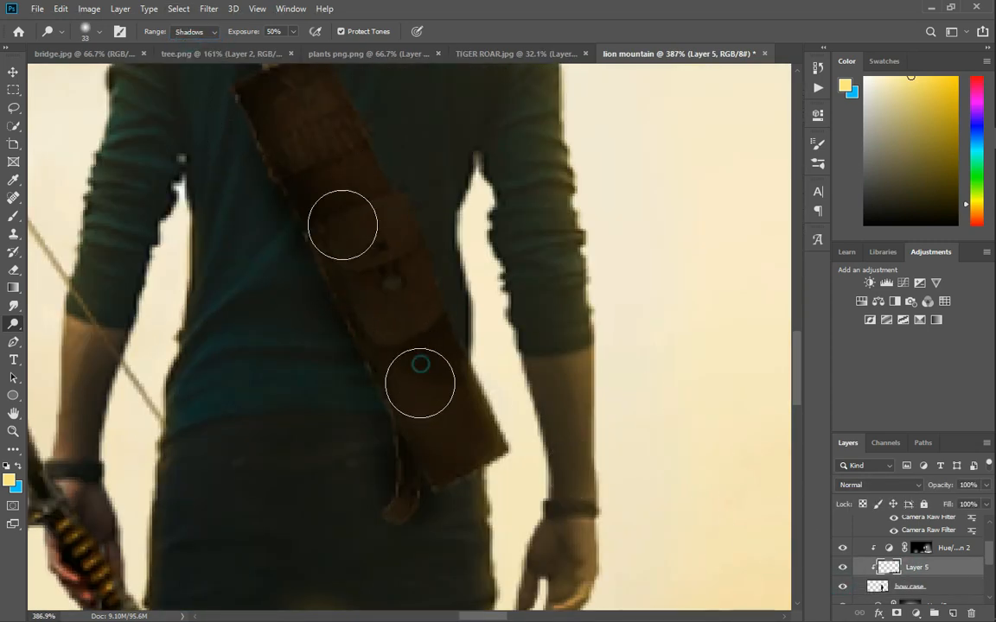
{"action": "left_click", "coordinate": [920, 548]}
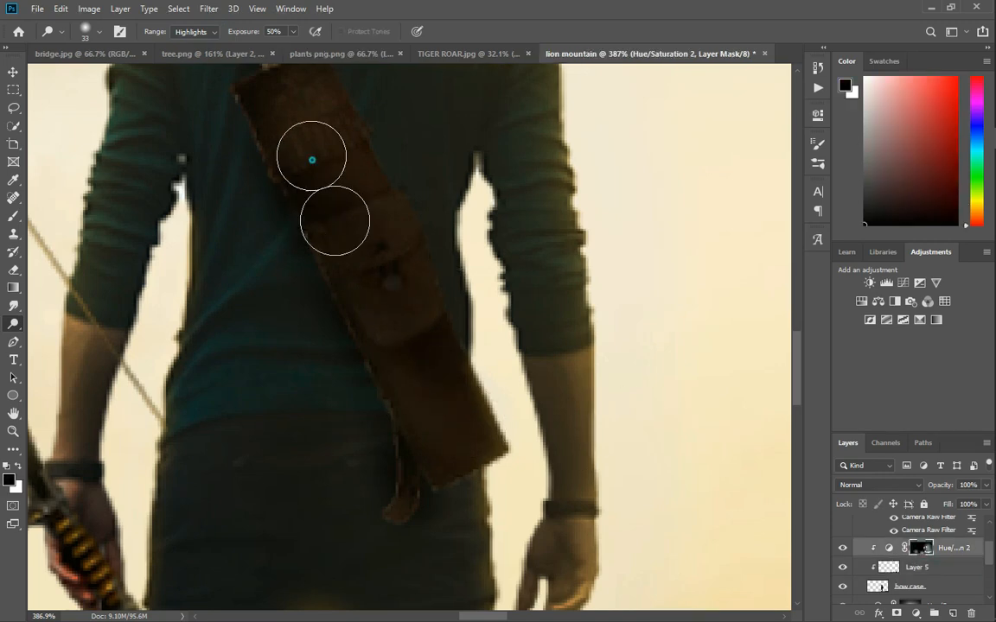
{"action": "left_click_drag", "start_coordinate": [269, 446], "coordinate": [321, 446]}
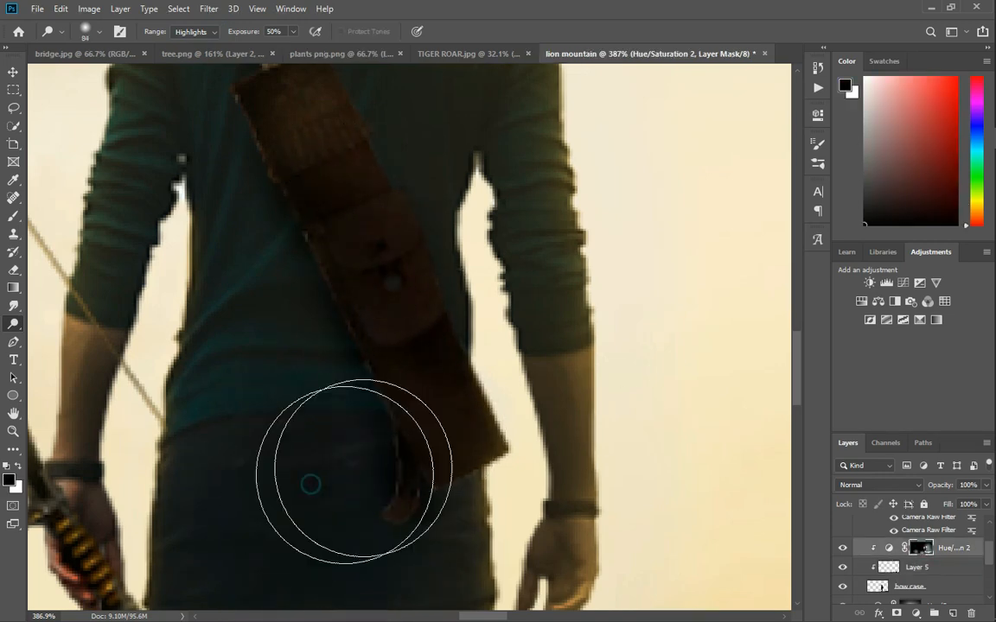
{"action": "scroll", "coordinate": [317, 386], "scroll_direction": "down", "scroll_amount": 5}
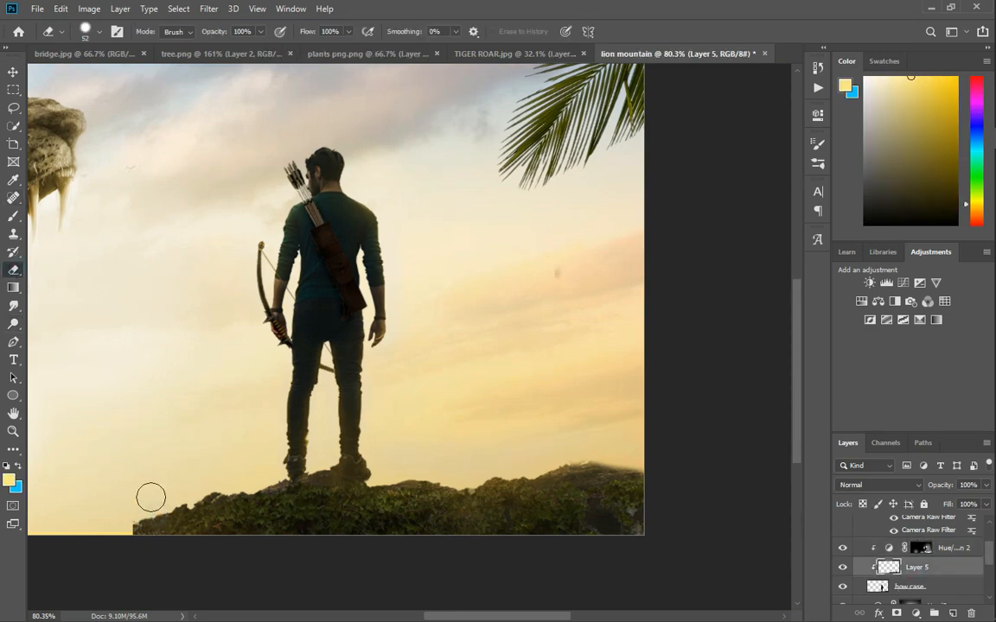
- Erase the hard left edge of the mossy rock under the archer
{"action": "scroll", "coordinate": [284, 395], "scroll_direction": "down", "scroll_amount": 5}
{"action": "scroll", "coordinate": [129, 351], "scroll_direction": "up", "scroll_amount": 3}
{"action": "scroll", "coordinate": [349, 318], "scroll_direction": "up", "scroll_amount": 3}
- Dodge the highlights of the tiger cliff on the Vibrance 1 layer at 50% exposure
{"action": "scroll", "coordinate": [921, 587], "scroll_direction": "down", "scroll_amount": 2}
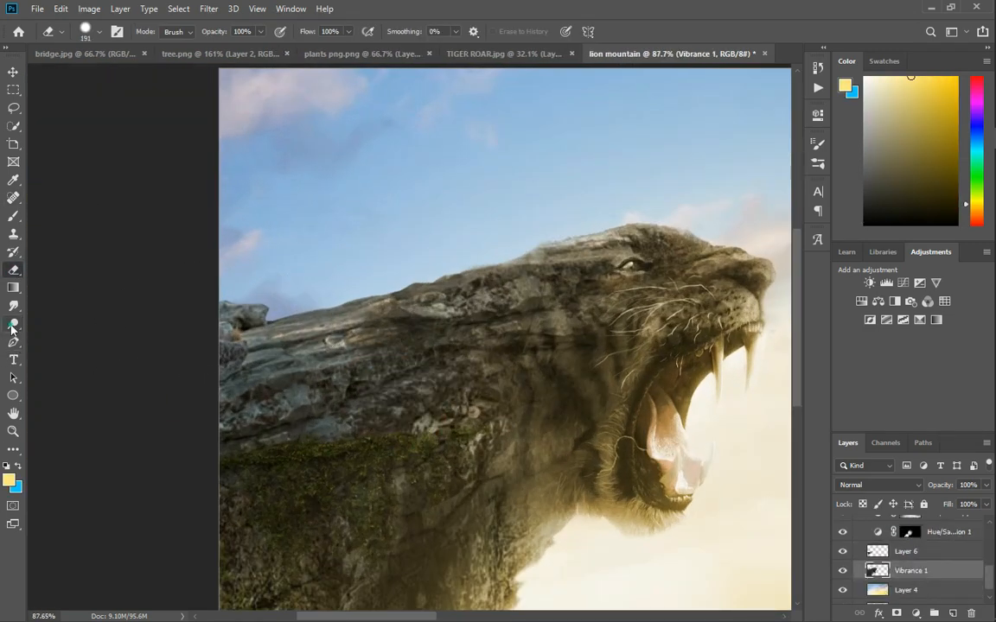
{"action": "scroll", "coordinate": [400, 324], "scroll_direction": "down", "scroll_amount": 2}
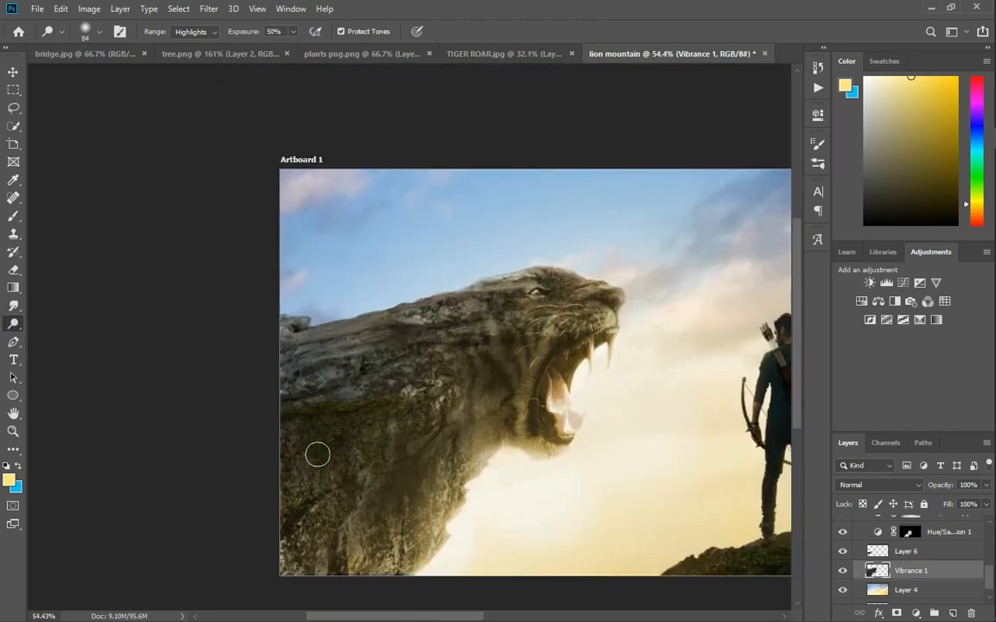
{"action": "scroll", "coordinate": [434, 364], "scroll_direction": "down", "scroll_amount": 2}
{"action": "scroll", "coordinate": [423, 356], "scroll_direction": "up", "scroll_amount": 2}
{"action": "scroll", "coordinate": [416, 353], "scroll_direction": "down", "scroll_amount": 2}
{"action": "scroll", "coordinate": [673, 256], "scroll_direction": "up", "scroll_amount": 2}
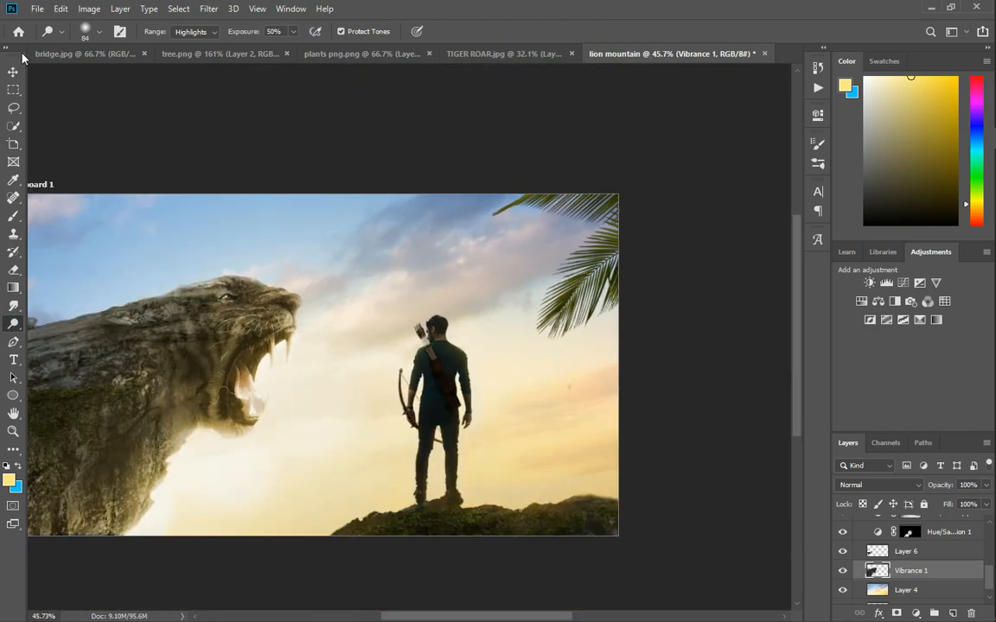
- Apply the Gaussian Blur filter to the Layer 4 sky background
{"action": "left_click", "coordinate": [13, 73]}
{"action": "scroll", "coordinate": [420, 264], "scroll_direction": "down", "scroll_amount": 3}
{"action": "left_click", "coordinate": [410, 270]}
{"action": "scroll", "coordinate": [674, 415], "scroll_direction": "down", "scroll_amount": 1}
{"action": "scroll", "coordinate": [891, 571], "scroll_direction": "down", "scroll_amount": 3}
{"action": "left_click", "coordinate": [891, 573]}
{"action": "left_click", "coordinate": [209, 9]}
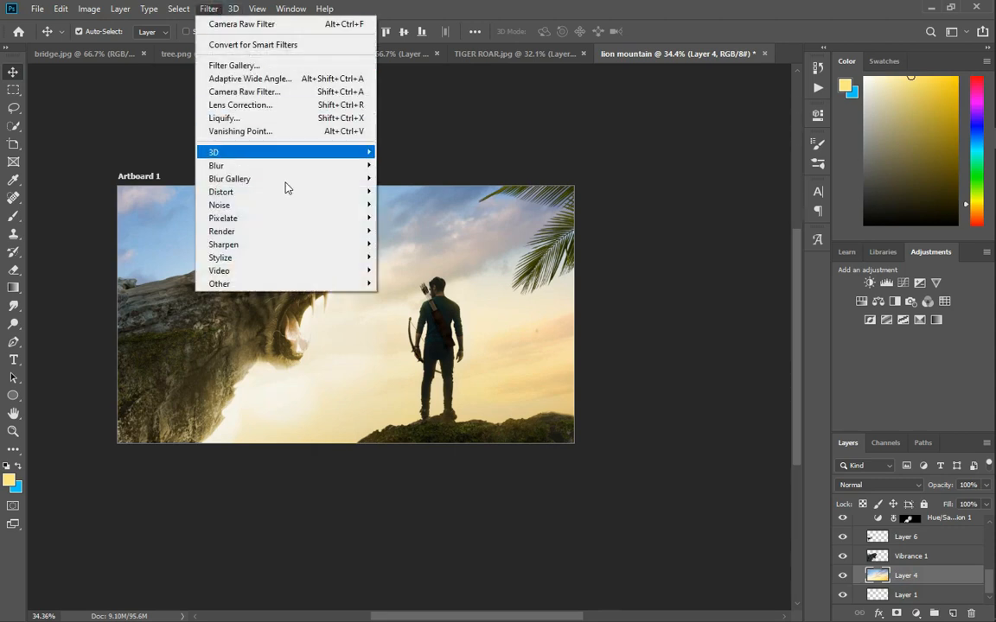
{"action": "mouse_move", "coordinate": [298, 165]}
{"action": "left_click", "coordinate": [402, 178]}
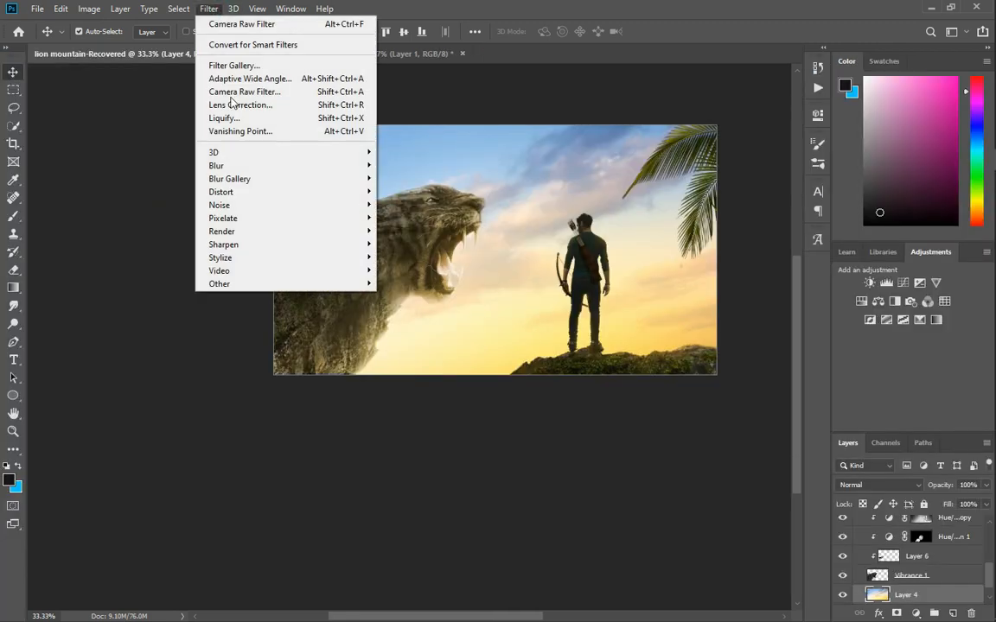
{"action": "mouse_move", "coordinate": [304, 165]}
{"action": "left_click", "coordinate": [406, 218]}
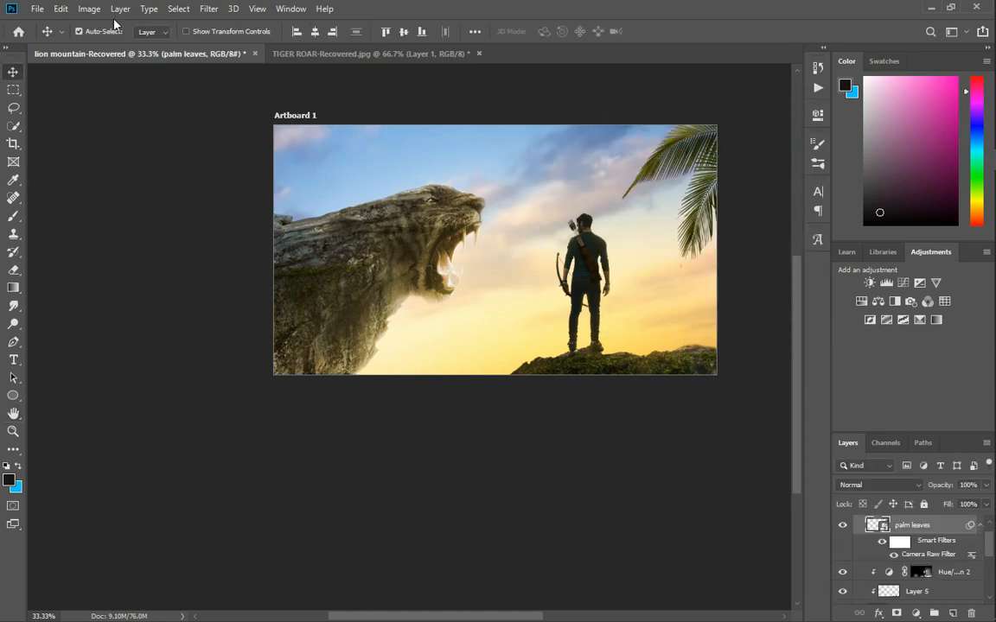
- Apply a Gaussian Blur with a radius of about 2.6 pixels to the palm leaves
{"action": "left_click", "coordinate": [208, 8]}
{"action": "mouse_move", "coordinate": [303, 165]}
{"action": "left_click", "coordinate": [415, 216]}
{"action": "left_click_drag", "start_coordinate": [753, 111], "coordinate": [431, 110]}
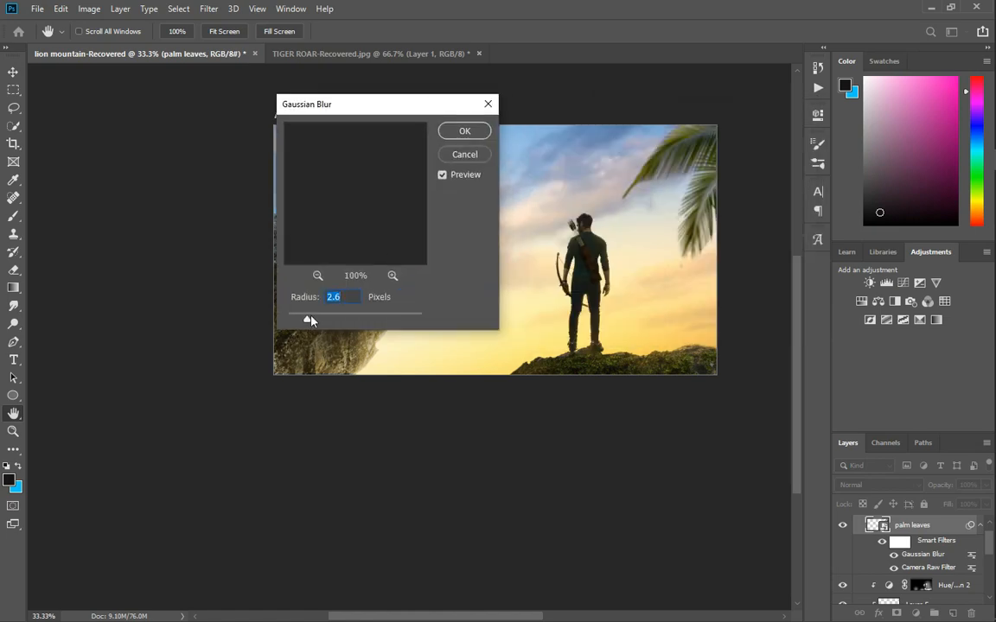
{"action": "scroll", "coordinate": [664, 236], "scroll_direction": "up", "scroll_amount": 10}
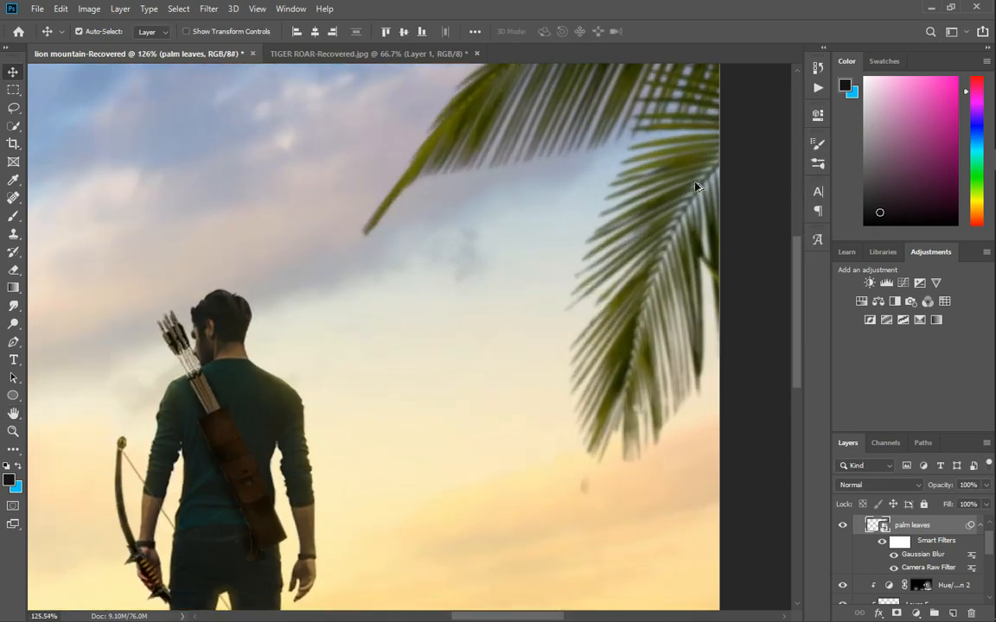
{"action": "scroll", "coordinate": [616, 445], "scroll_direction": "down", "scroll_amount": 7}
- Soften the upper rock edge and the tiger's forehead and muzzle on the Vibrance 1 layer with the Blur tool at 50% strength
{"action": "left_click", "coordinate": [537, 548]}
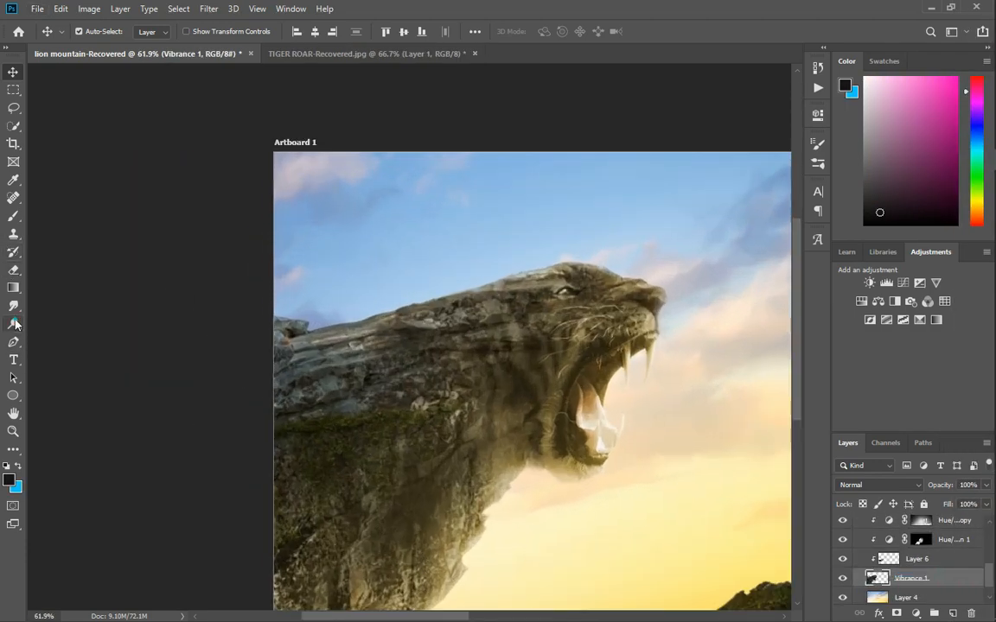
{"action": "left_click", "coordinate": [15, 322]}
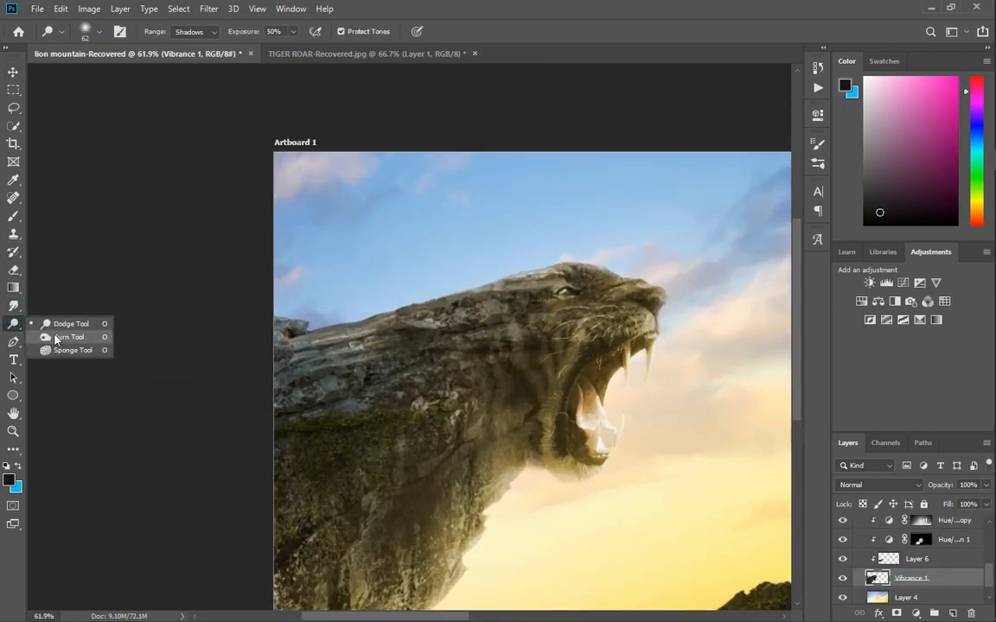
{"action": "scroll", "coordinate": [307, 324], "scroll_direction": "up", "scroll_amount": 5}
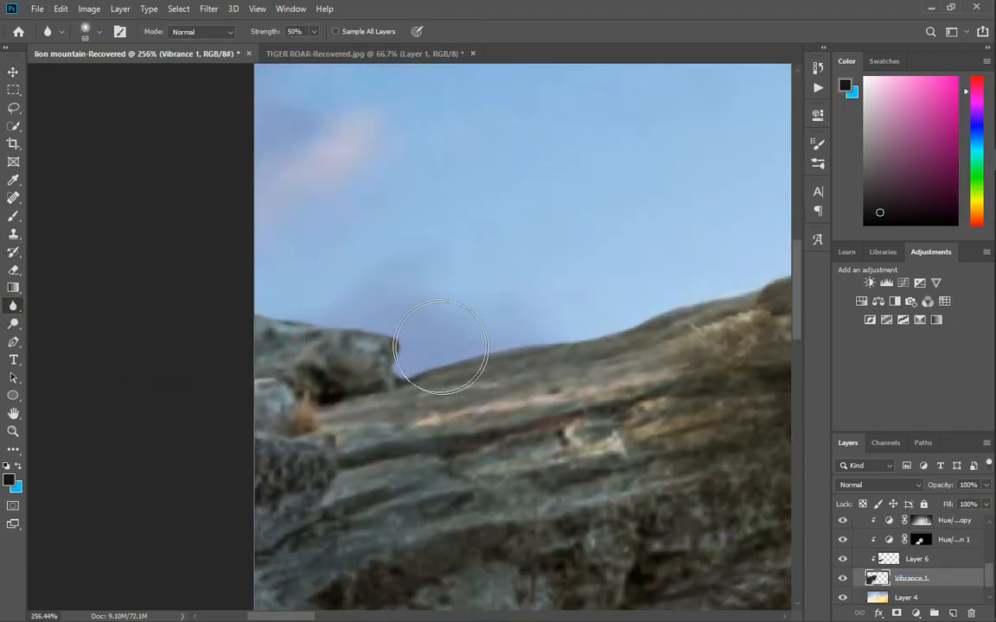
{"action": "scroll", "coordinate": [253, 353], "scroll_direction": "down", "scroll_amount": 5}
{"action": "left_click_drag", "start_coordinate": [627, 302], "coordinate": [466, 316]}
{"action": "left_click_drag", "start_coordinate": [761, 246], "coordinate": [498, 283]}
{"action": "left_click_drag", "start_coordinate": [778, 340], "coordinate": [614, 333]}
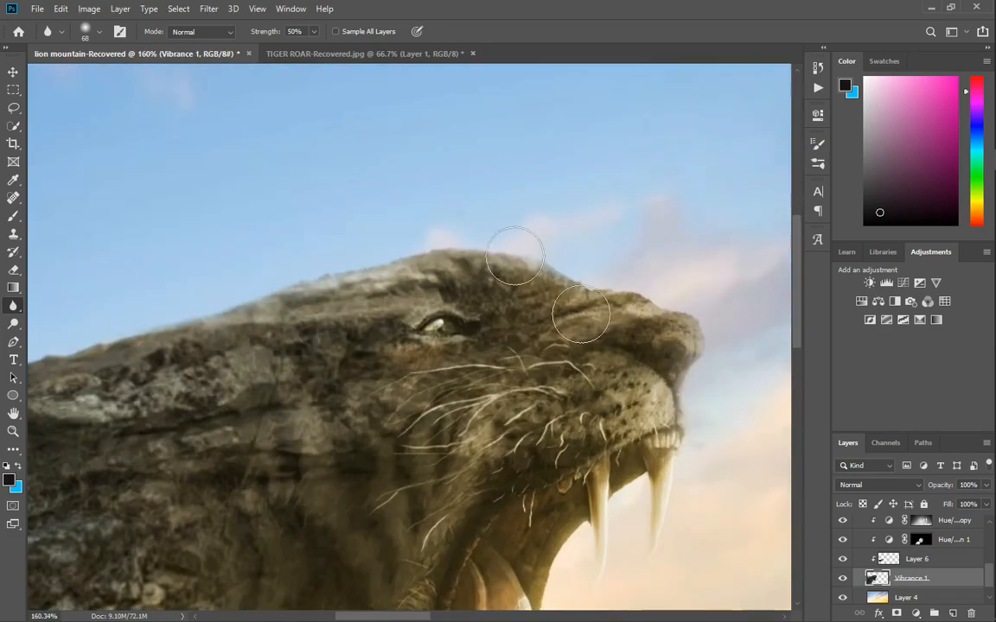
{"action": "scroll", "coordinate": [667, 326], "scroll_direction": "down", "scroll_amount": 5}
{"action": "scroll", "coordinate": [659, 510], "scroll_direction": "up", "scroll_amount": 7}
{"action": "key", "text": "z"}
{"action": "scroll", "coordinate": [511, 354], "scroll_direction": "down", "scroll_amount": 4}
- Blur the cliff's rocky body behind the tiger's head with a larger brush of about 433 pixels
{"action": "left_click", "coordinate": [13, 306]}
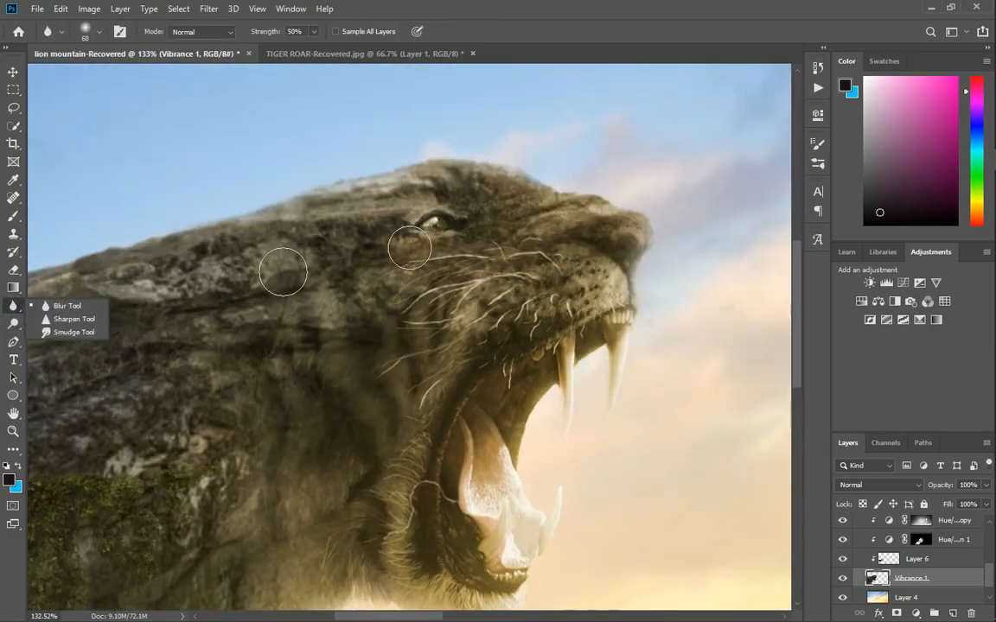
{"action": "scroll", "coordinate": [431, 511], "scroll_direction": "down", "scroll_amount": 2}
{"action": "scroll", "coordinate": [305, 595], "scroll_direction": "down", "scroll_amount": 4}
{"action": "scroll", "coordinate": [412, 480], "scroll_direction": "up", "scroll_amount": 4}
{"action": "scroll", "coordinate": [373, 388], "scroll_direction": "down", "scroll_amount": 5}
{"action": "mouse_move", "coordinate": [309, 332]}
{"action": "left_mouse_down"}
{"action": "mouse_move", "coordinate": [372, 313]}
{"action": "mouse_move", "coordinate": [356, 309]}
{"action": "left_mouse_up"}
{"action": "scroll", "coordinate": [560, 353], "scroll_direction": "up", "scroll_amount": 3}
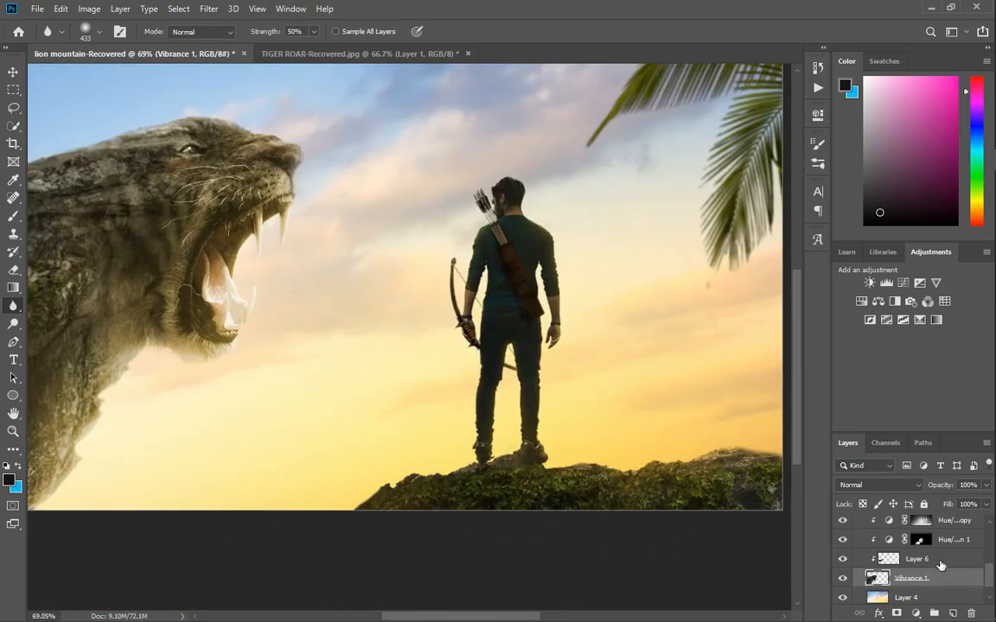
- Soften the painted light on the archer on Layer 5 with the Blur tool, using a 237-pixel brush
{"action": "scroll", "coordinate": [940, 562], "scroll_direction": "up", "scroll_amount": 2}
{"action": "left_click", "coordinate": [934, 539]}
{"action": "scroll", "coordinate": [917, 546], "scroll_direction": "up", "scroll_amount": 1}
{"action": "left_click", "coordinate": [918, 539]}
{"action": "left_click_drag", "start_coordinate": [804, 510], "coordinate": [752, 502]}
{"action": "scroll", "coordinate": [696, 484], "scroll_direction": "up", "scroll_amount": 1}
{"action": "scroll", "coordinate": [553, 463], "scroll_direction": "up", "scroll_amount": 3}
{"action": "mouse_move", "coordinate": [435, 497]}
{"action": "left_mouse_down"}
{"action": "mouse_move", "coordinate": [306, 412]}
{"action": "mouse_move", "coordinate": [189, 292]}
{"action": "left_mouse_up"}
{"action": "scroll", "coordinate": [469, 431], "scroll_direction": "up", "scroll_amount": 6}
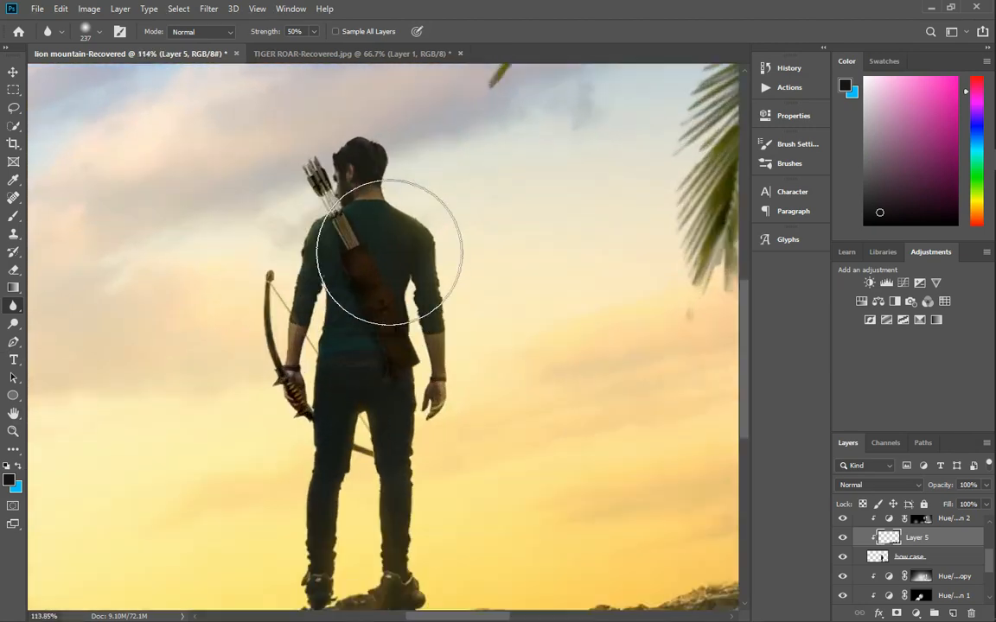
{"action": "mouse_move", "coordinate": [323, 312]}
{"action": "left_mouse_down"}
{"action": "mouse_move", "coordinate": [288, 345]}
{"action": "mouse_move", "coordinate": [268, 346]}
{"action": "left_mouse_up"}
- Dodge the shadows of the archer's shirt and quiver on the bow case layer, lowering the exposure to 27%
{"action": "key", "text": "alt+bracketleft"}
{"action": "right_click", "coordinate": [13, 323]}
{"action": "left_click", "coordinate": [65, 338]}
{"action": "left_click_drag", "start_coordinate": [289, 299], "coordinate": [257, 277]}
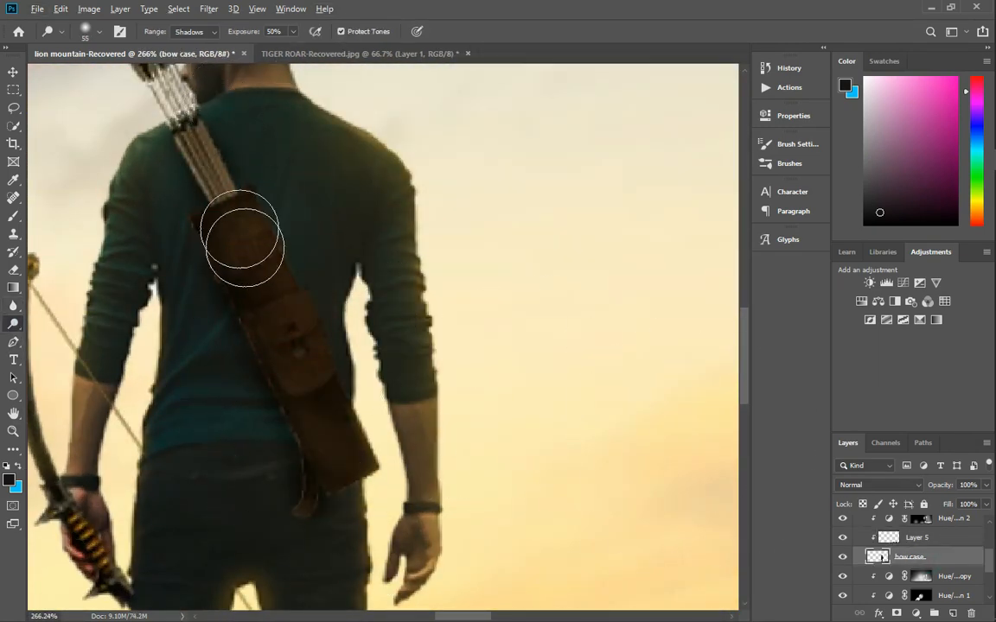
{"action": "scroll", "coordinate": [399, 423], "scroll_direction": "down", "scroll_amount": 2}
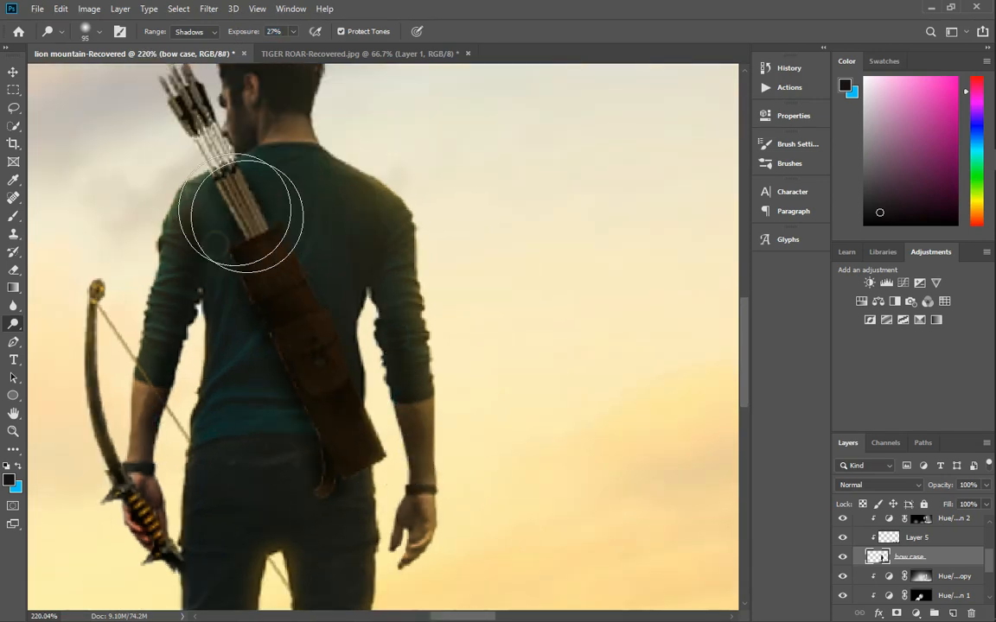
{"action": "scroll", "coordinate": [232, 536], "scroll_direction": "down", "scroll_amount": 2}
{"action": "scroll", "coordinate": [302, 450], "scroll_direction": "down", "scroll_amount": 2}
- Continue dodging the shadows over the archer's trousers and legs at 27% exposure
{"action": "scroll", "coordinate": [315, 557], "scroll_direction": "up", "scroll_amount": 5}
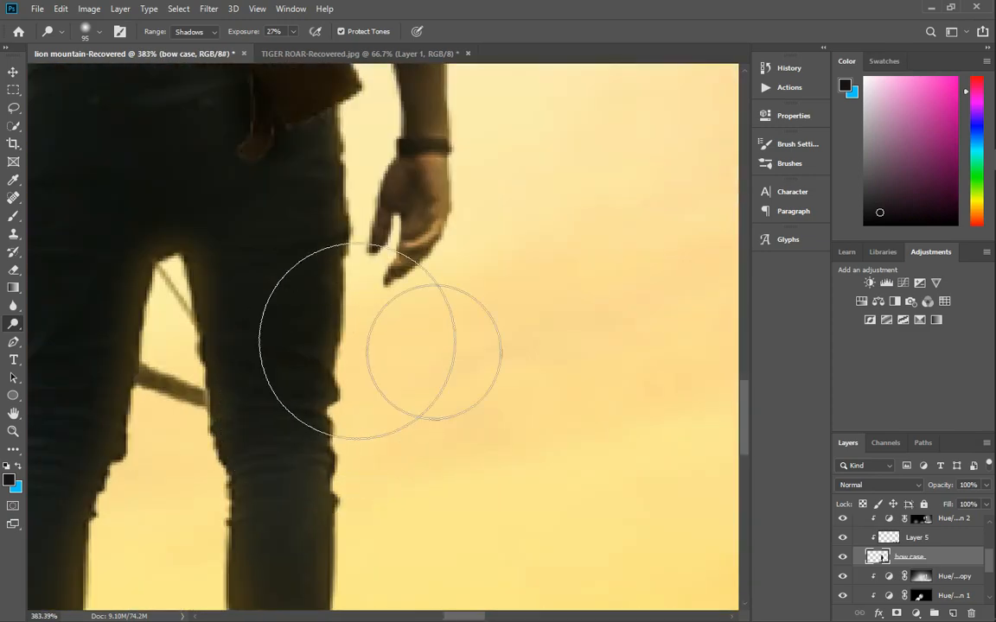
{"action": "scroll", "coordinate": [428, 349], "scroll_direction": "down", "scroll_amount": 6}
{"action": "scroll", "coordinate": [380, 454], "scroll_direction": "up", "scroll_amount": 3}
{"action": "scroll", "coordinate": [271, 416], "scroll_direction": "down", "scroll_amount": 2}
{"action": "scroll", "coordinate": [268, 484], "scroll_direction": "up", "scroll_amount": 4}
{"action": "scroll", "coordinate": [325, 451], "scroll_direction": "down", "scroll_amount": 5}
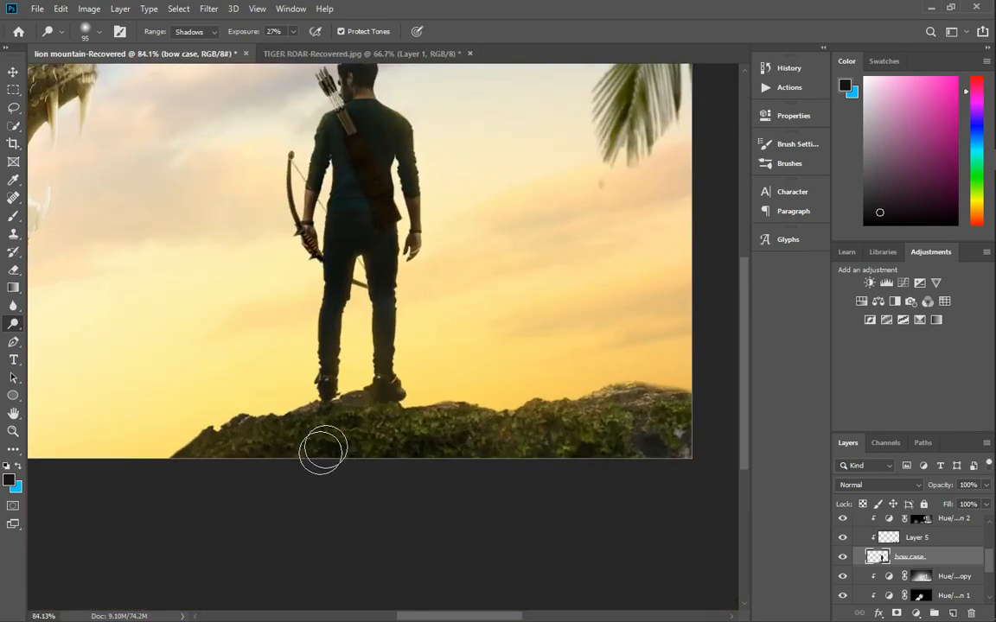
- Paint touch-ups on the rock beneath the archer with a sampled dark colour, a 17-pixel brush and 38% flow
{"action": "scroll", "coordinate": [341, 404], "scroll_direction": "up", "scroll_amount": 7}
{"action": "left_click", "coordinate": [13, 216]}
{"action": "left_click_drag", "start_coordinate": [481, 418], "coordinate": [106, 340]}
{"action": "left_click", "coordinate": [298, 339], "text": "alt"}
{"action": "left_click_drag", "start_coordinate": [307, 341], "coordinate": [127, 362]}
{"action": "left_click_drag", "start_coordinate": [298, 367], "coordinate": [319, 363]}
{"action": "scroll", "coordinate": [465, 346], "scroll_direction": "down", "scroll_amount": 10}
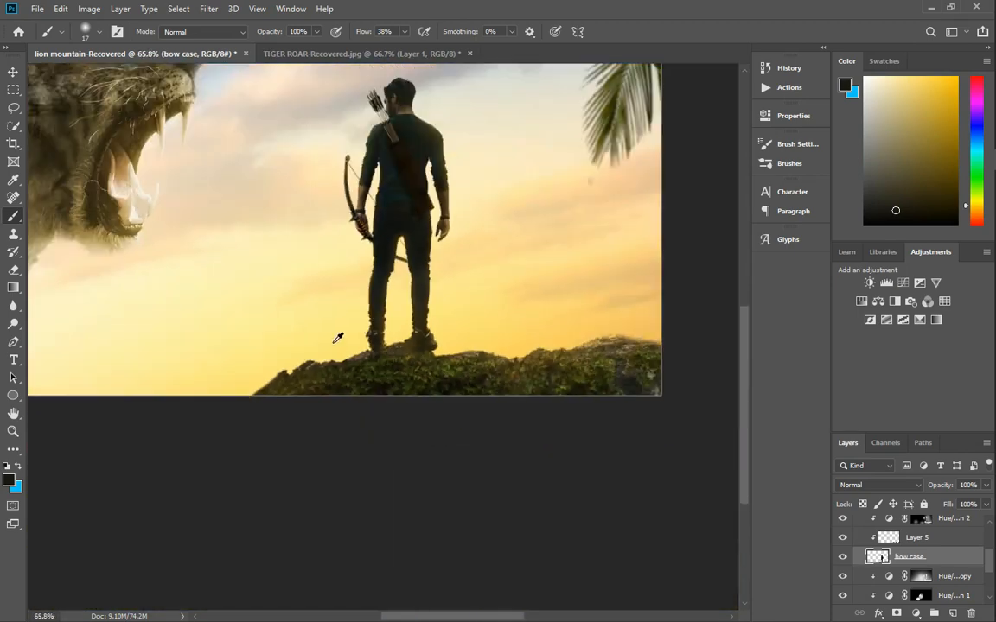
- Convert the sunlight overlay (49) background to a normal layer and bring it into the lion mountain composition above the palm leaves
{"action": "scroll", "coordinate": [66, 151], "scroll_direction": "up", "scroll_amount": 3}
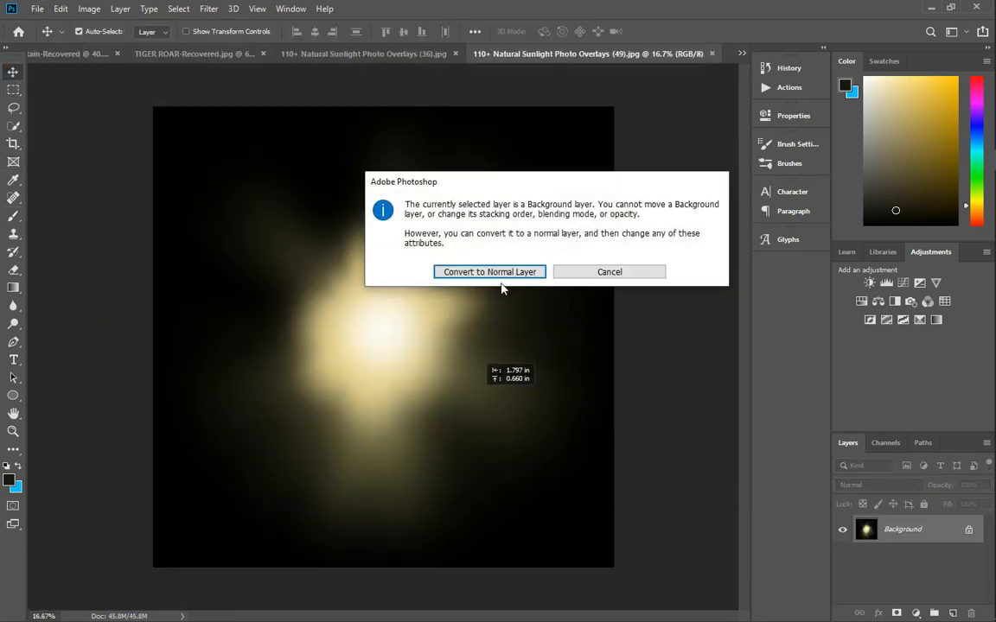
{"action": "left_click", "coordinate": [495, 273]}
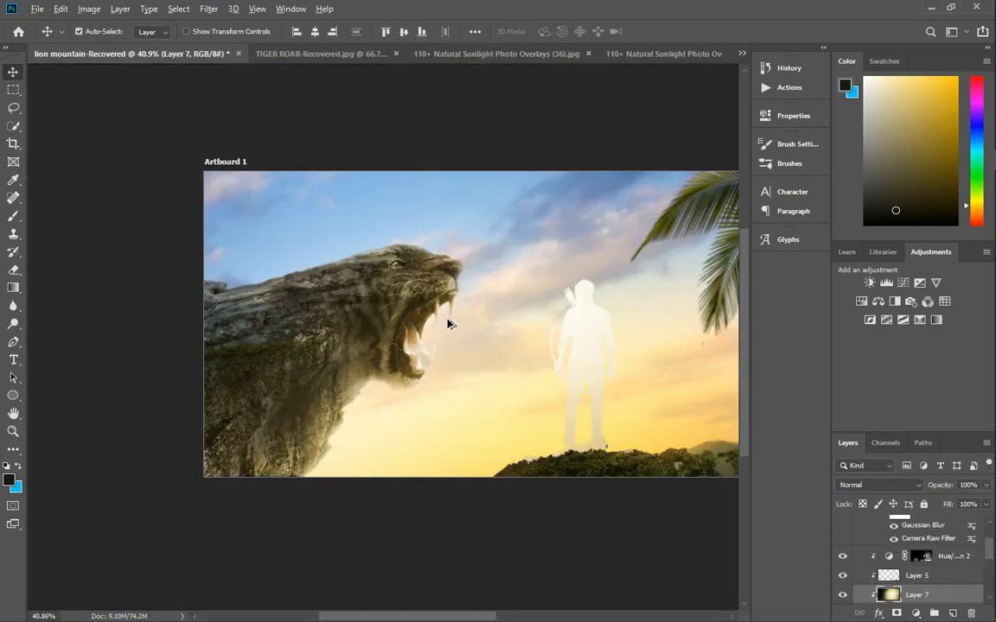
{"action": "scroll", "coordinate": [491, 329], "scroll_direction": "up", "scroll_amount": 1}
{"action": "left_click_drag", "start_coordinate": [491, 329], "coordinate": [435, 324]}
{"action": "left_click_drag", "start_coordinate": [936, 597], "coordinate": [944, 533]}
{"action": "key", "text": "ctrl+t"}
{"action": "key", "text": "Return"}
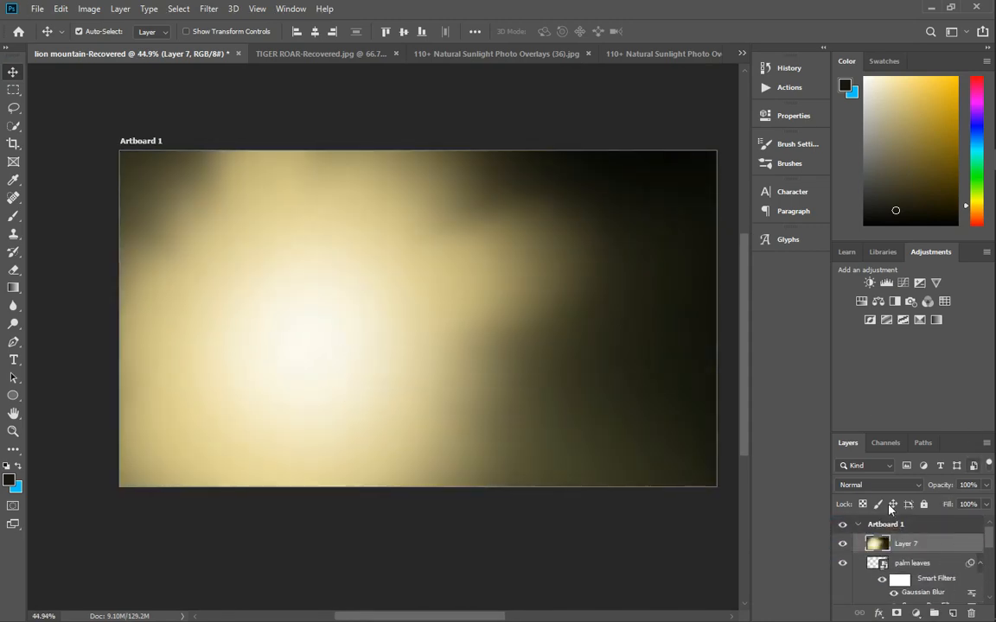
- Set the sunlight layer's blend mode to Screen and move it between the Vibrance 1 and Layer 4 layers
{"action": "left_click", "coordinate": [891, 485]}
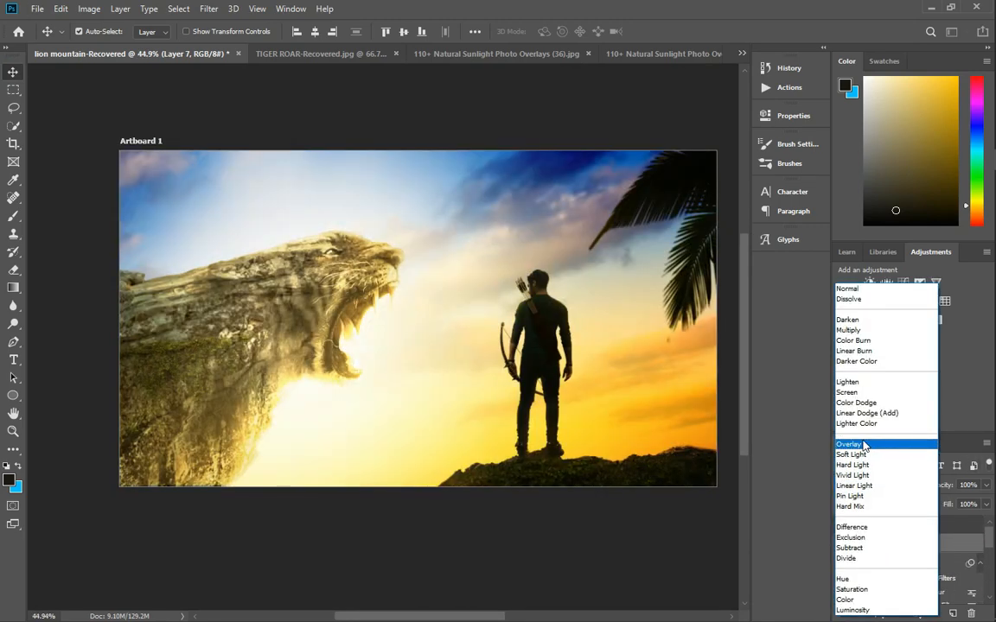
{"action": "left_click", "coordinate": [847, 393]}
{"action": "left_click_drag", "start_coordinate": [914, 544], "coordinate": [925, 566]}
- Scale the sunlight glow down and reposition it in the sky around the tiger's head
{"action": "key", "text": "ctrl+t"}
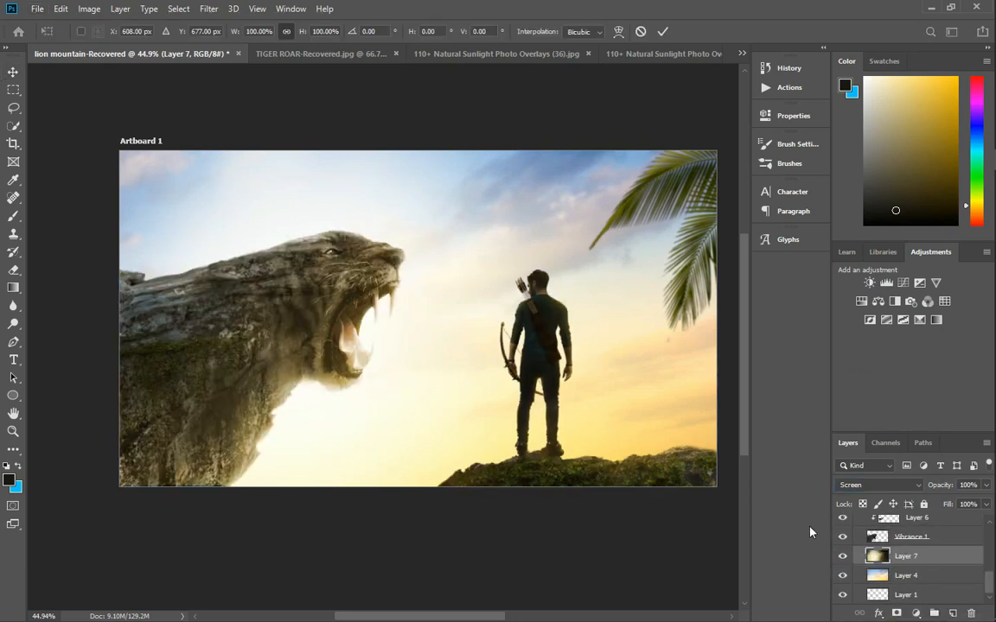
{"action": "scroll", "coordinate": [370, 335], "scroll_direction": "down", "scroll_amount": 11}
{"action": "left_click_drag", "start_coordinate": [555, 119], "coordinate": [405, 271]}
{"action": "scroll", "coordinate": [372, 335], "scroll_direction": "up", "scroll_amount": 5}
{"action": "scroll", "coordinate": [370, 342], "scroll_direction": "up", "scroll_amount": 3}
{"action": "left_click_drag", "start_coordinate": [335, 343], "coordinate": [227, 225]}
{"action": "left_click_drag", "start_coordinate": [340, 320], "coordinate": [430, 381]}
{"action": "left_click_drag", "start_coordinate": [345, 306], "coordinate": [508, 356]}
- Compare blend modes for the glow, choose Screen, and place the glow behind the cliff below the tiger's jaw
{"action": "left_click", "coordinate": [875, 485]}
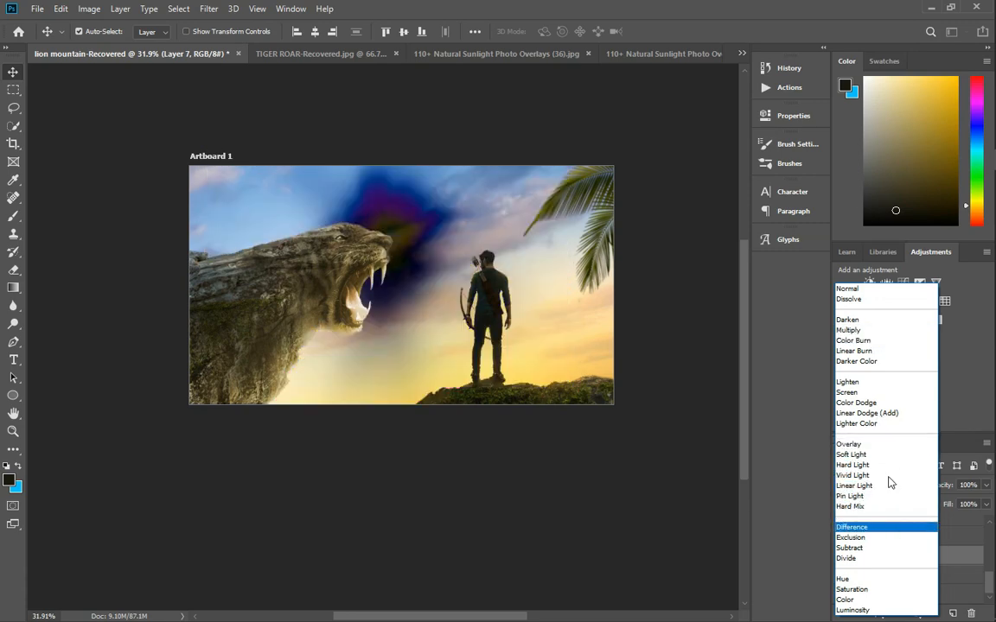
{"action": "left_click", "coordinate": [847, 393]}
{"action": "left_click_drag", "start_coordinate": [411, 237], "coordinate": [313, 367]}
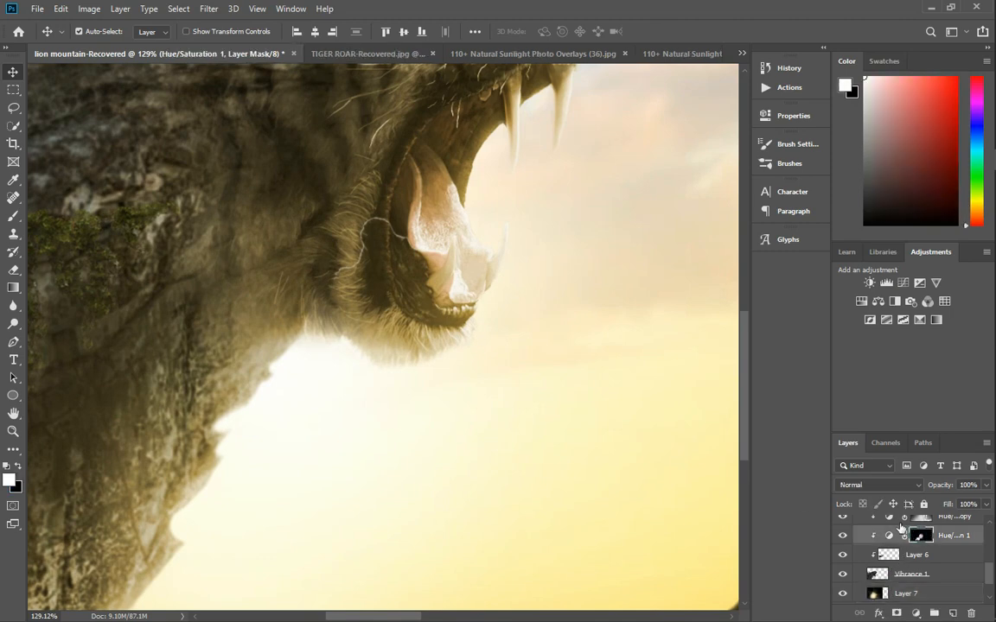
- Paint white on the Hue/Saturation 1 mask to spread warm light over the cliff edge below the jaw
{"action": "left_click", "coordinate": [13, 216]}
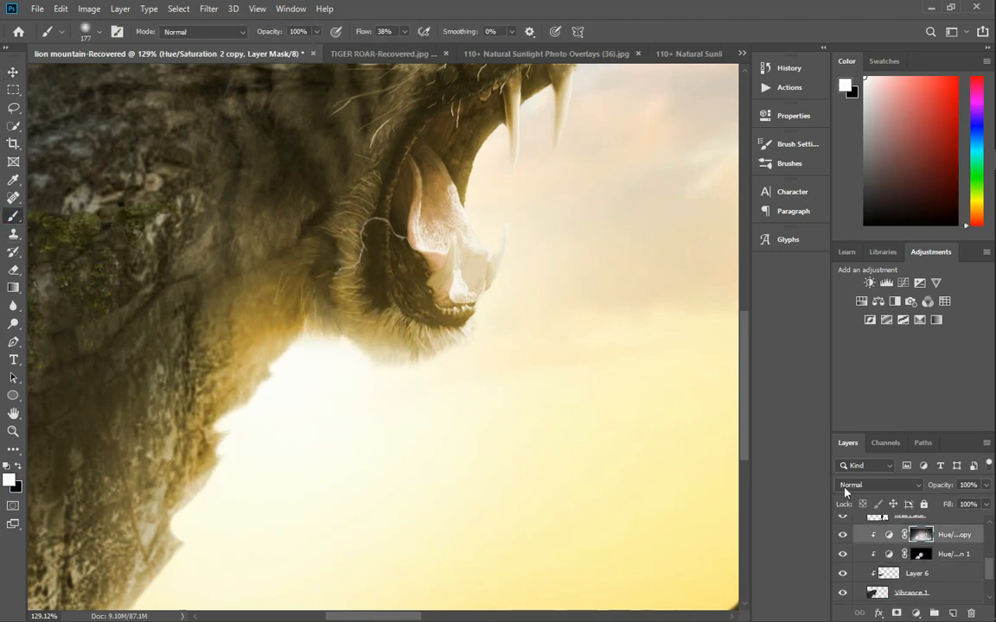
{"action": "left_click", "coordinate": [921, 554]}
{"action": "left_click_drag", "start_coordinate": [275, 269], "coordinate": [246, 371]}
{"action": "key", "text": "ctrl+z"}
{"action": "left_click", "coordinate": [255, 344]}
{"action": "scroll", "coordinate": [407, 415], "scroll_direction": "down", "scroll_amount": 10}
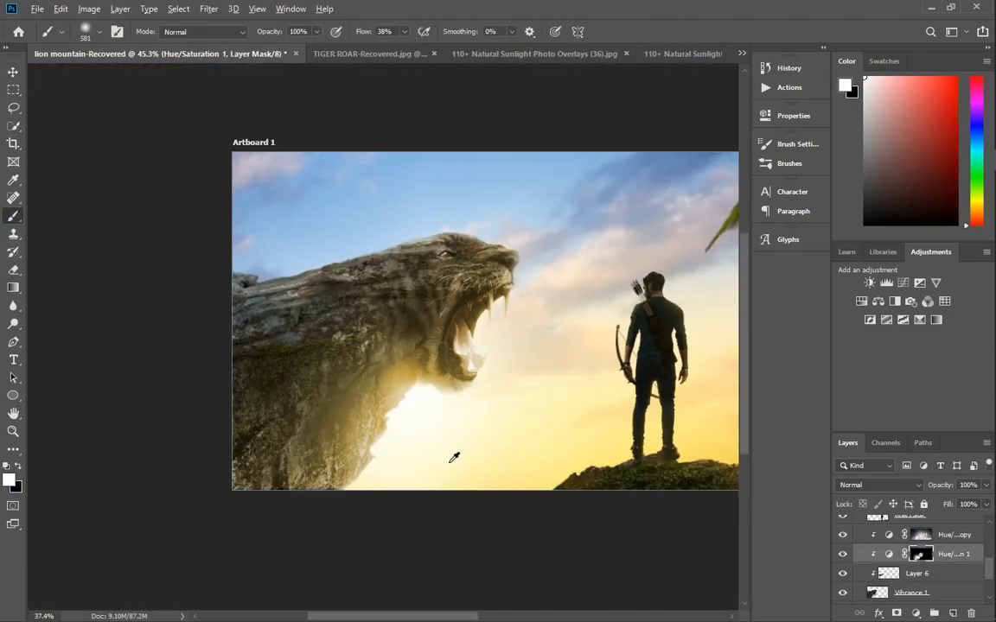
{"action": "scroll", "coordinate": [441, 467], "scroll_direction": "up", "scroll_amount": 2}
{"action": "scroll", "coordinate": [402, 406], "scroll_direction": "down", "scroll_amount": 2}
{"action": "scroll", "coordinate": [380, 409], "scroll_direction": "up", "scroll_amount": 5}
{"action": "scroll", "coordinate": [414, 363], "scroll_direction": "down", "scroll_amount": 3}
- Undo the last mask strokes and repaint the warm light along the cliff edge with a 324-pixel brush
{"action": "key", "text": "ctrl+z"}
{"action": "key", "text": "ctrl+z"}
{"action": "scroll", "coordinate": [427, 373], "scroll_direction": "down", "scroll_amount": 1}
{"action": "scroll", "coordinate": [420, 350], "scroll_direction": "up", "scroll_amount": 8}
{"action": "right_click", "coordinate": [384, 373], "text": "alt"}
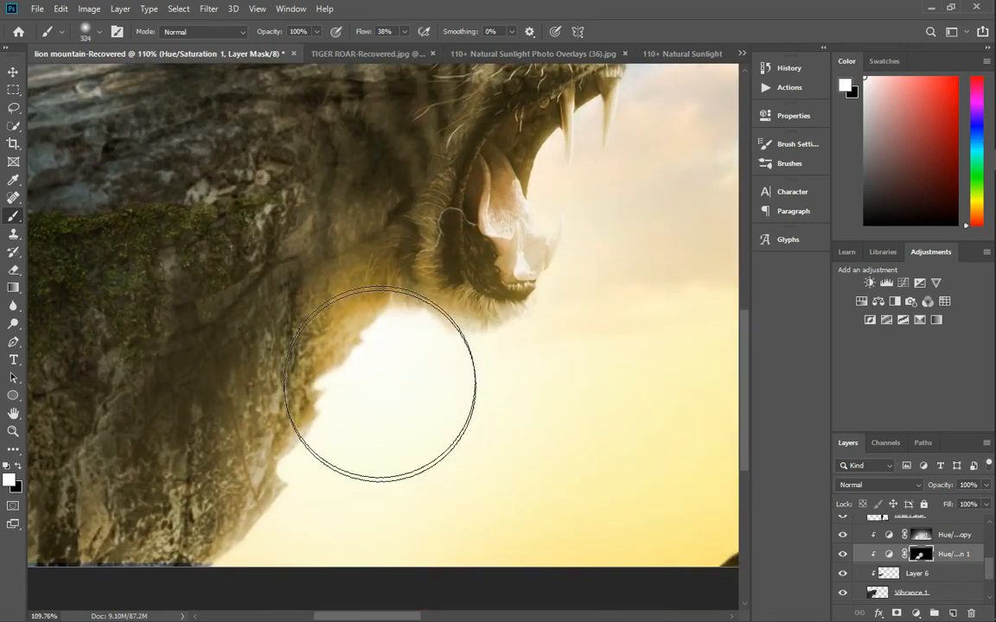
{"action": "left_click_drag", "start_coordinate": [380, 387], "coordinate": [313, 363]}
{"action": "scroll", "coordinate": [455, 439], "scroll_direction": "down", "scroll_amount": 6}
- Dodge the shadows of the tiger cliff on the Vibrance 1 layer with a 250-pixel brush at 27% exposure
{"action": "left_click", "coordinate": [910, 593]}
{"action": "left_click", "coordinate": [15, 325]}
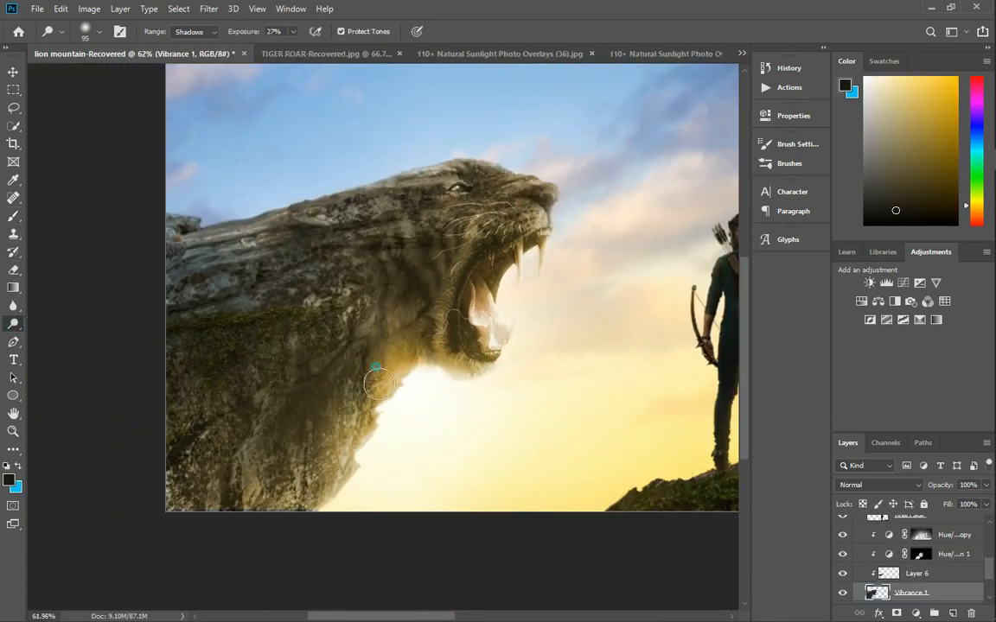
{"action": "key", "text": "bracketright"}
{"action": "key", "text": "bracketright"}
{"action": "key", "text": "bracketright"}
{"action": "key", "text": "bracketright"}
{"action": "key", "text": "bracketright"}
{"action": "key", "text": "bracketright"}
{"action": "scroll", "coordinate": [147, 283], "scroll_direction": "down", "scroll_amount": 4}
{"action": "scroll", "coordinate": [318, 206], "scroll_direction": "up", "scroll_amount": 4}
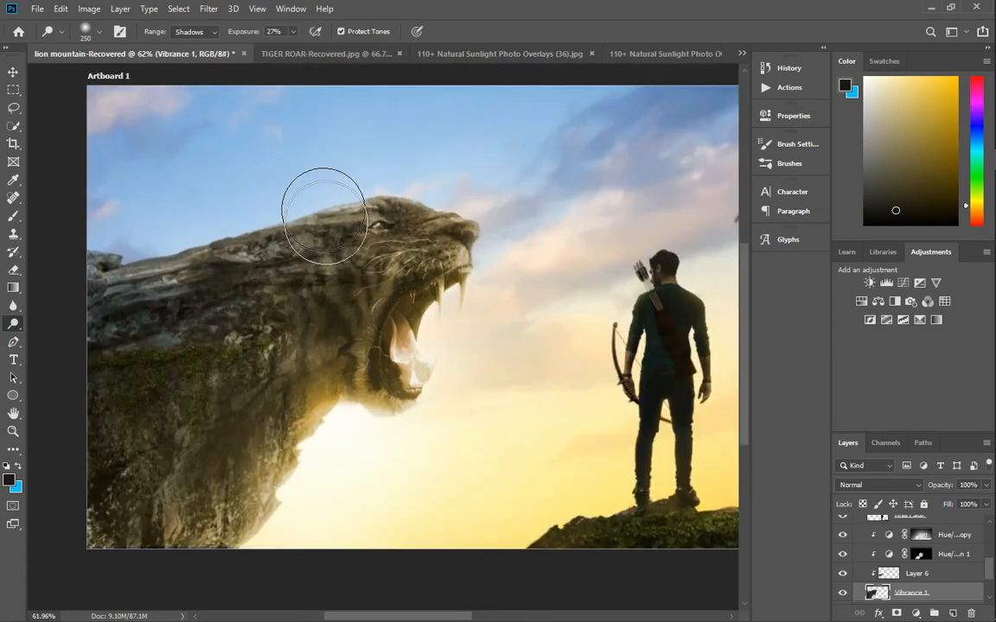
{"action": "scroll", "coordinate": [318, 207], "scroll_direction": "down", "scroll_amount": 7}
{"action": "scroll", "coordinate": [531, 362], "scroll_direction": "up", "scroll_amount": 8}
{"action": "scroll", "coordinate": [532, 362], "scroll_direction": "down", "scroll_amount": 8}
{"action": "scroll", "coordinate": [244, 189], "scroll_direction": "up", "scroll_amount": 3}
{"action": "scroll", "coordinate": [244, 189], "scroll_direction": "down", "scroll_amount": 2}
{"action": "scroll", "coordinate": [596, 164], "scroll_direction": "up", "scroll_amount": 5}
{"action": "scroll", "coordinate": [928, 546], "scroll_direction": "up", "scroll_amount": 10}
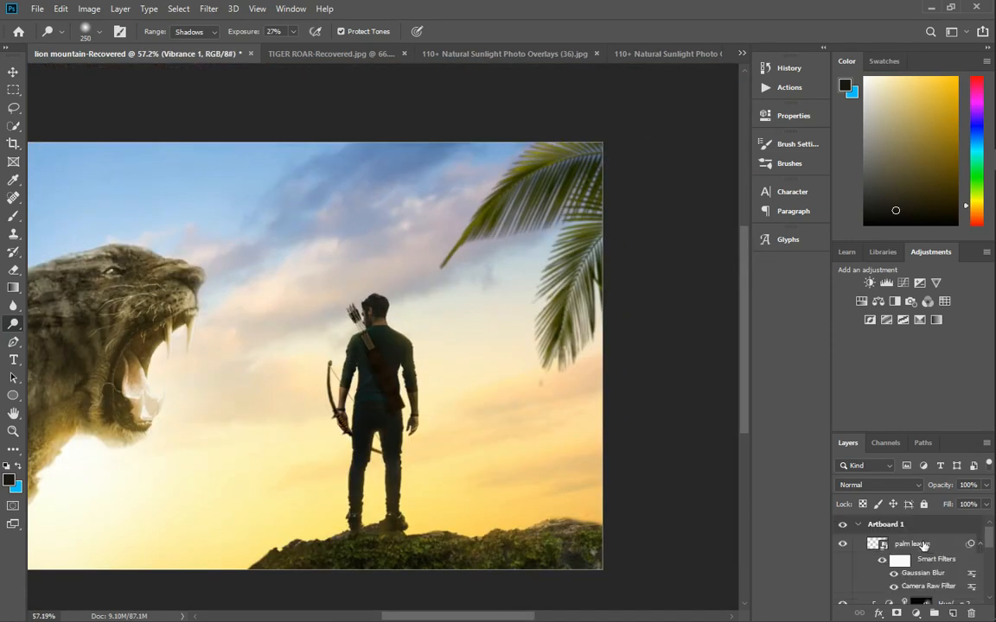
- Rasterize the palm leaves smart object
{"action": "left_click", "coordinate": [909, 526]}
{"action": "left_click", "coordinate": [917, 544]}
{"action": "left_click", "coordinate": [583, 166]}
{"action": "key", "text": "Return"}
{"action": "scroll", "coordinate": [553, 338], "scroll_direction": "up", "scroll_amount": 3}
{"action": "scroll", "coordinate": [573, 282], "scroll_direction": "down", "scroll_amount": 5}
- Warm the palm leaves by raising the Temperature in the Camera Raw Filter
{"action": "key", "text": "ctrl+shift+a"}
{"action": "left_click_drag", "start_coordinate": [839, 267], "coordinate": [887, 268]}
{"action": "left_click", "coordinate": [907, 593]}
{"action": "scroll", "coordinate": [207, 296], "scroll_direction": "up", "scroll_amount": 3}
{"action": "scroll", "coordinate": [400, 316], "scroll_direction": "down", "scroll_amount": 3}
{"action": "scroll", "coordinate": [129, 366], "scroll_direction": "up", "scroll_amount": 3}
{"action": "scroll", "coordinate": [533, 366], "scroll_direction": "down", "scroll_amount": 3}
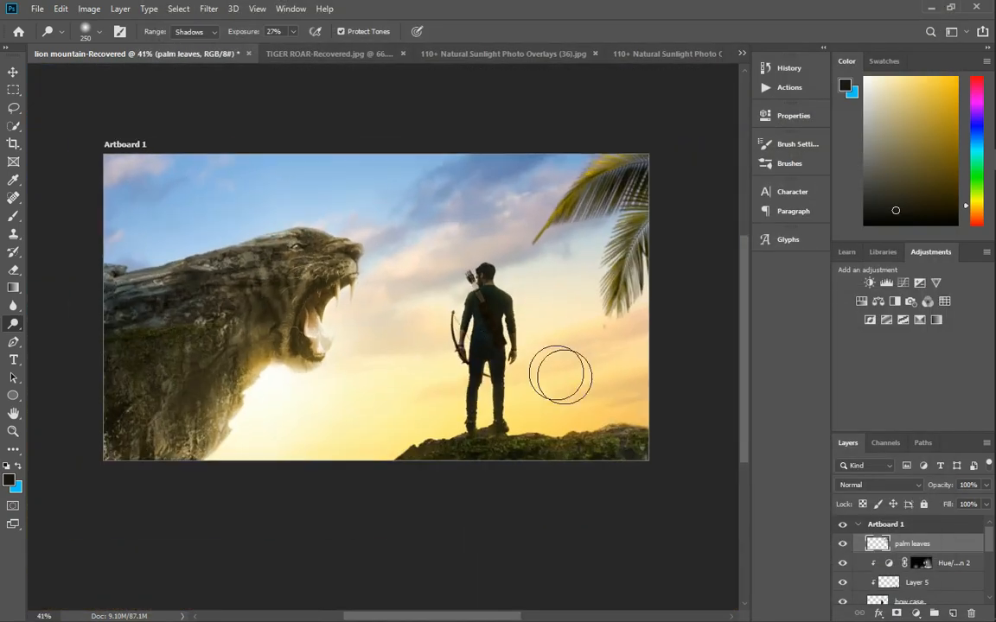
- Soften the mossy rock's sloping edge on the bow case layer with the Blur tool, using a 173-pixel brush
{"action": "scroll", "coordinate": [605, 423], "scroll_direction": "up", "scroll_amount": 5}
{"action": "scroll", "coordinate": [929, 566], "scroll_direction": "down", "scroll_amount": 2}
{"action": "left_click", "coordinate": [929, 567]}
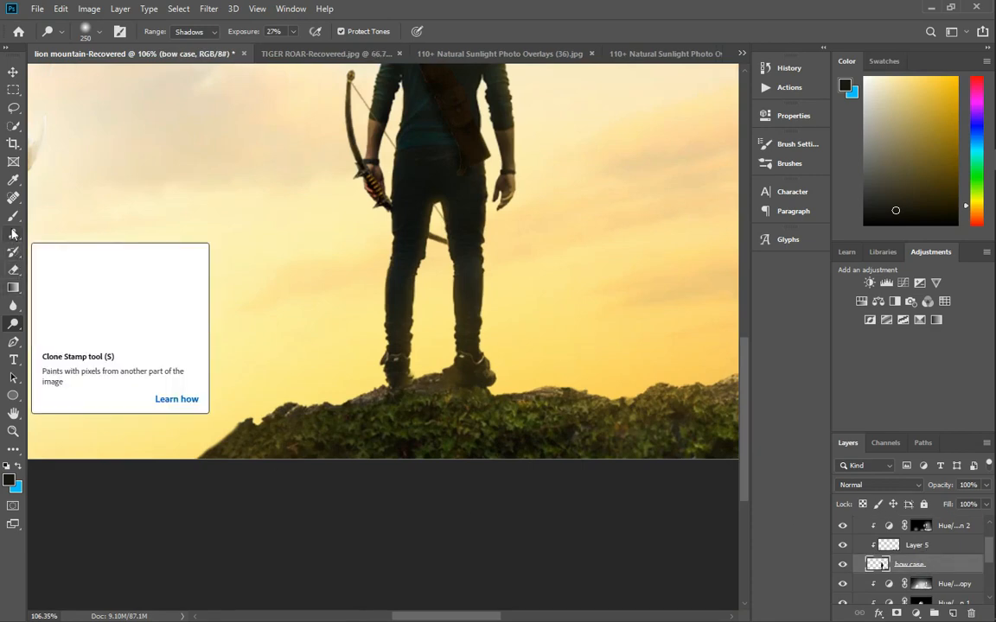
{"action": "left_click", "coordinate": [13, 305]}
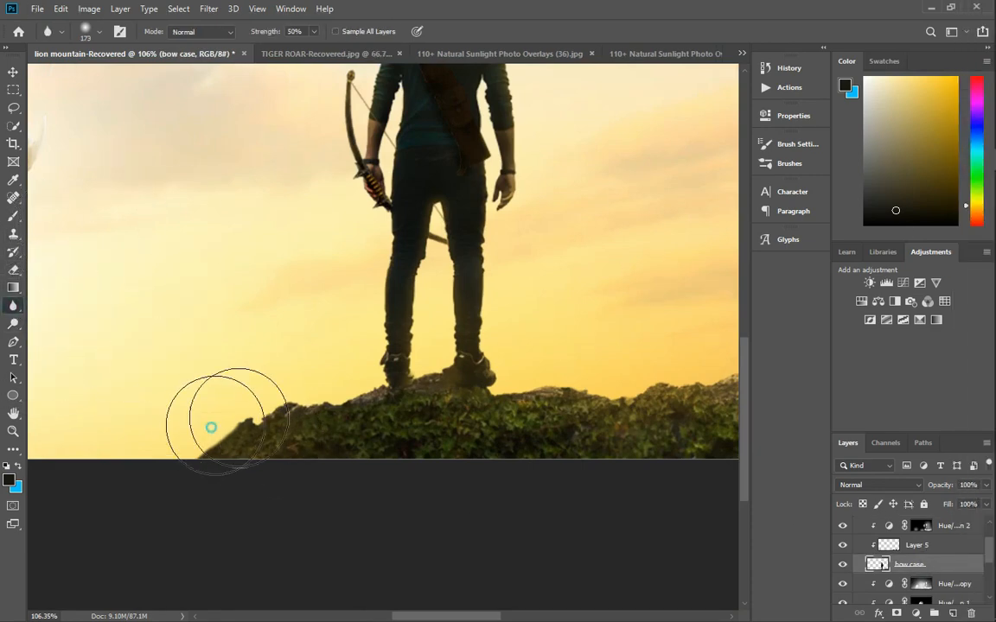
{"action": "scroll", "coordinate": [424, 441], "scroll_direction": "down", "scroll_amount": 6}
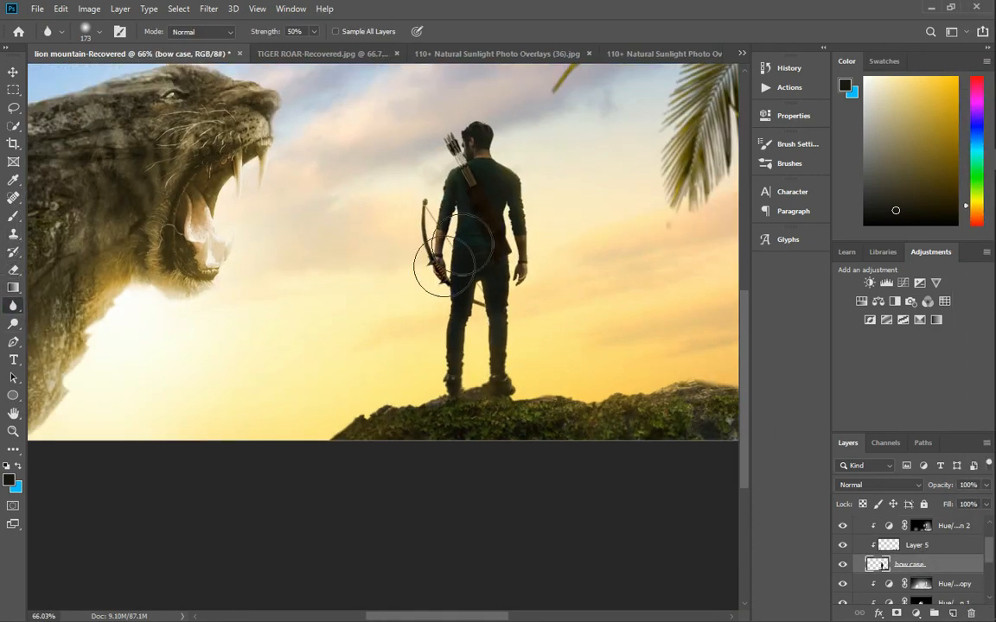
{"action": "scroll", "coordinate": [406, 125], "scroll_direction": "up", "scroll_amount": 2}
{"action": "scroll", "coordinate": [417, 147], "scroll_direction": "up", "scroll_amount": 1}
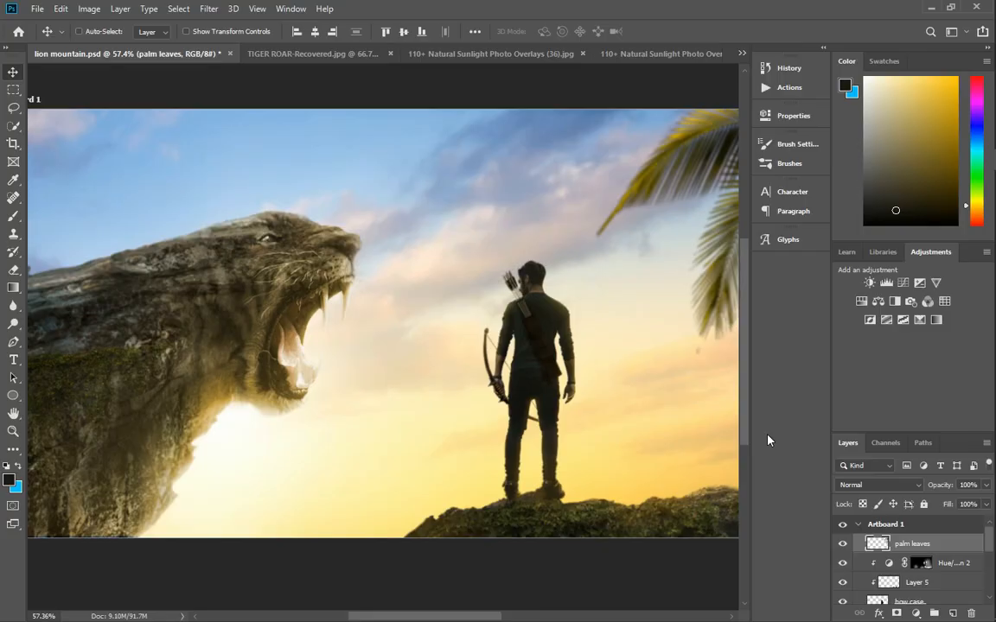
- Tone down the palm leaves' yellow colour with the Camera Raw Filter
{"action": "key", "text": "ctrl+shift+a"}
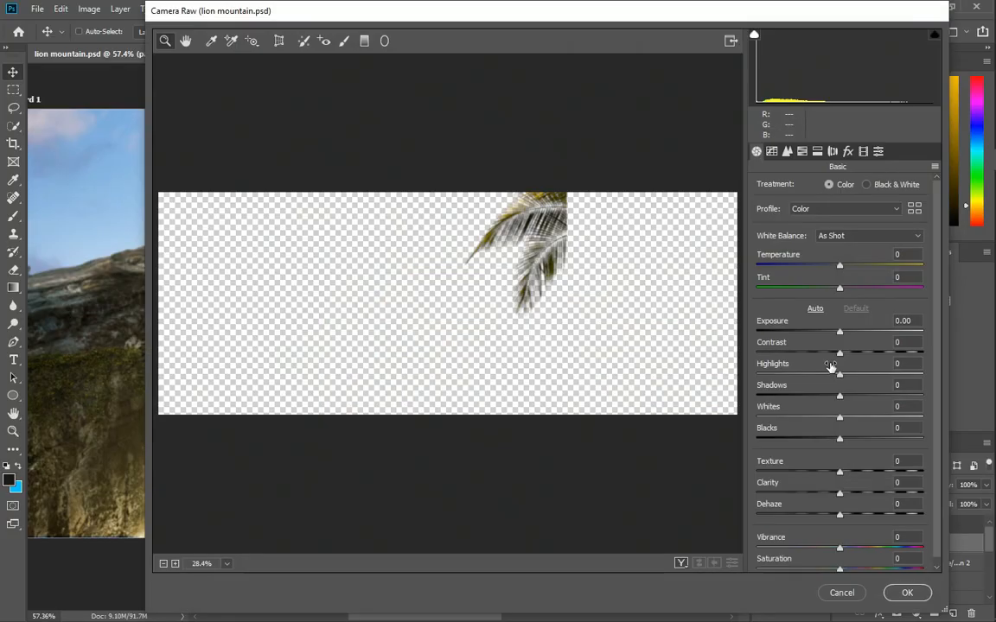
{"action": "left_click", "coordinate": [907, 593]}
{"action": "scroll", "coordinate": [371, 363], "scroll_direction": "down", "scroll_amount": 2}
{"action": "scroll", "coordinate": [400, 294], "scroll_direction": "up", "scroll_amount": 2}
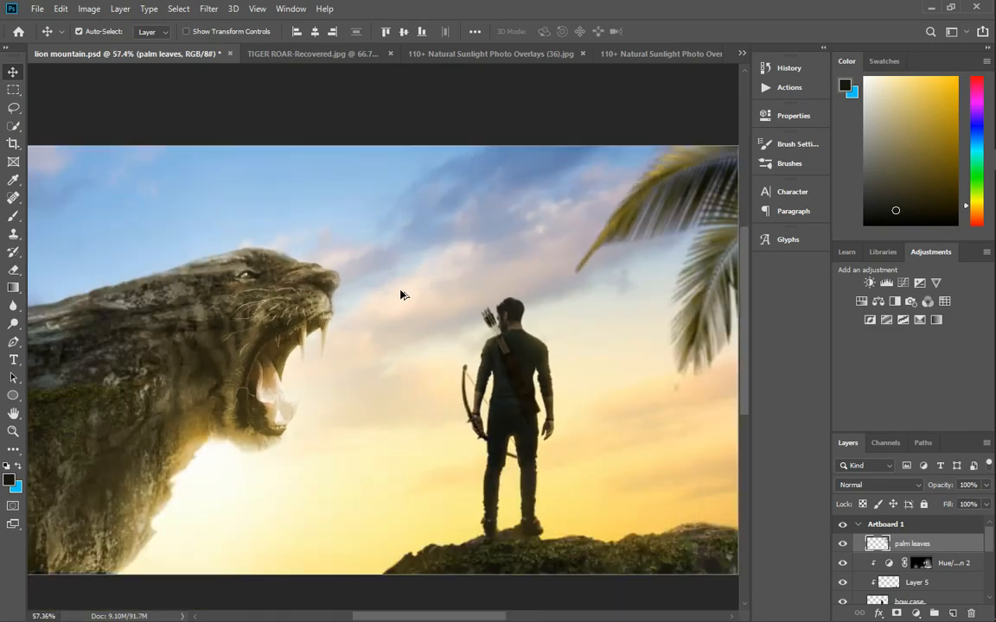
{"action": "scroll", "coordinate": [372, 298], "scroll_direction": "down", "scroll_amount": 2}
{"action": "scroll", "coordinate": [896, 591], "scroll_direction": "down", "scroll_amount": 3}
{"action": "scroll", "coordinate": [200, 316], "scroll_direction": "up", "scroll_amount": 2}
{"action": "scroll", "coordinate": [201, 313], "scroll_direction": "down", "scroll_amount": 3}
{"action": "scroll", "coordinate": [941, 544], "scroll_direction": "down", "scroll_amount": 1}
{"action": "scroll", "coordinate": [940, 545], "scroll_direction": "up", "scroll_amount": 5}
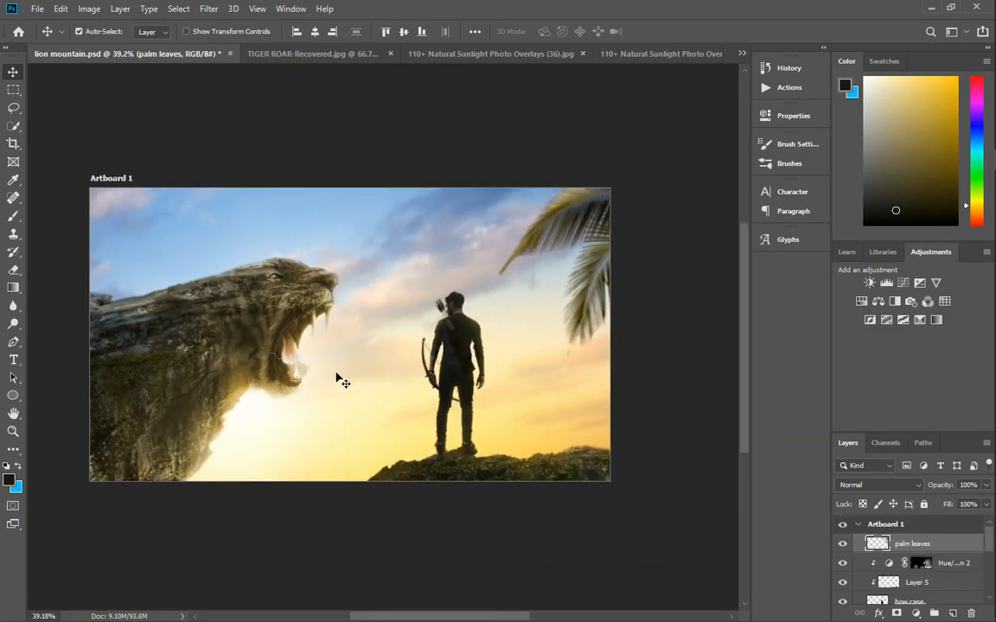
- Add a Color Balance adjustment layer above the palm leaves and shift its colour balance slightly
{"action": "left_click", "coordinate": [915, 612]}
{"action": "left_click", "coordinate": [906, 493]}
{"action": "mouse_move", "coordinate": [630, 186]}
{"action": "left_mouse_down"}
{"action": "mouse_move", "coordinate": [616, 186]}
{"action": "mouse_move", "coordinate": [634, 211]}
{"action": "mouse_move", "coordinate": [618, 188]}
{"action": "mouse_move", "coordinate": [626, 191]}
{"action": "left_mouse_up"}
{"action": "left_click", "coordinate": [726, 110]}
{"action": "scroll", "coordinate": [353, 293], "scroll_direction": "up", "scroll_amount": 4}
- Add a Photo Filter adjustment layer above the Color Balance layer
{"action": "scroll", "coordinate": [386, 320], "scroll_direction": "down", "scroll_amount": 3}
{"action": "left_click", "coordinate": [916, 613]}
{"action": "left_click", "coordinate": [933, 509]}
{"action": "left_click", "coordinate": [726, 111]}
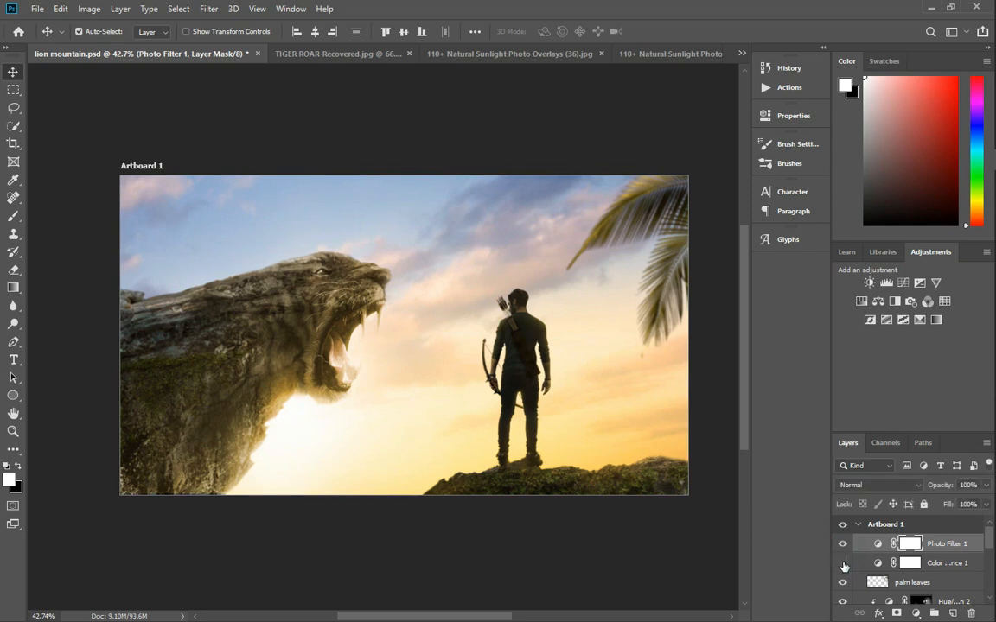
- Reduce the opacity of the Color Balance 1 adjustment layer to 82%
{"action": "left_click", "coordinate": [927, 567]}
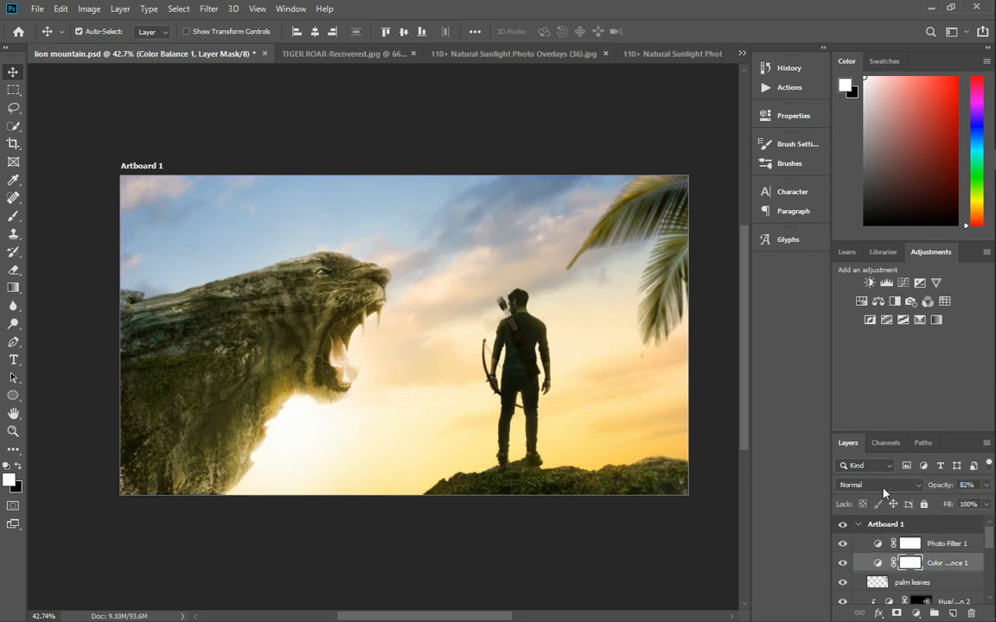
{"action": "scroll", "coordinate": [519, 344], "scroll_direction": "down", "scroll_amount": 1}
{"action": "scroll", "coordinate": [387, 337], "scroll_direction": "up", "scroll_amount": 2}
{"action": "scroll", "coordinate": [394, 342], "scroll_direction": "down", "scroll_amount": 1}
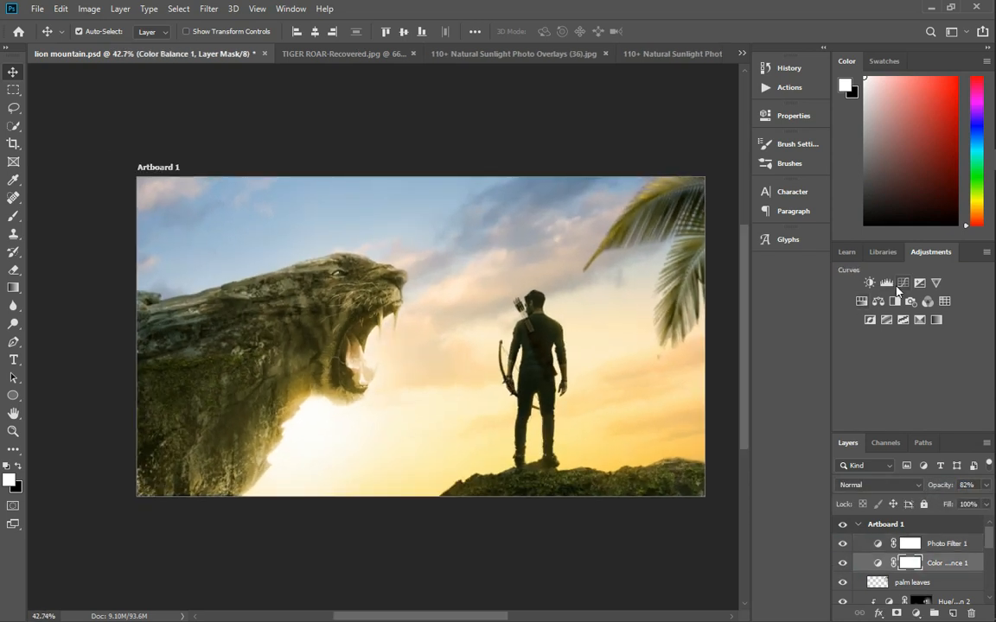
- Add a dark Gradient Fill layer above the Photo Filter layer to shade the lower part of the image
{"action": "left_click", "coordinate": [914, 613]}
{"action": "left_click", "coordinate": [911, 381]}
{"action": "left_click_drag", "start_coordinate": [455, 352], "coordinate": [497, 406]}
{"action": "left_click", "coordinate": [788, 161]}
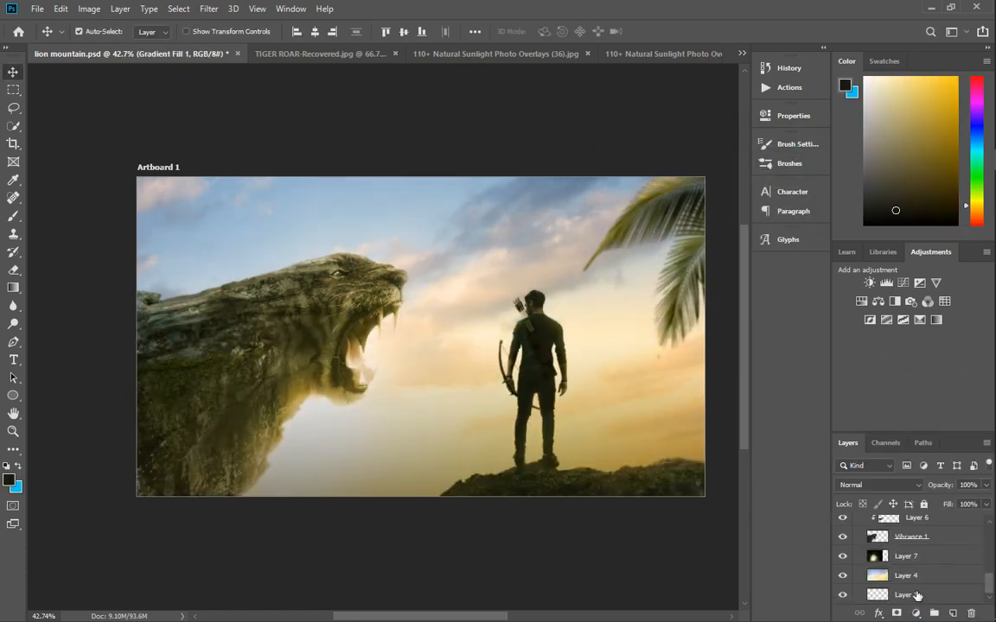
- Duplicate all layers from Gradient Fill 1 down to the lowest layer and merge the copies into a single layer at the top
{"action": "right_click", "coordinate": [939, 550]}
{"action": "left_click", "coordinate": [939, 550]}
{"action": "scroll", "coordinate": [925, 570], "scroll_direction": "down", "scroll_amount": 10}
{"action": "left_click", "coordinate": [899, 595], "text": "shift"}
{"action": "right_click", "coordinate": [897, 594]}
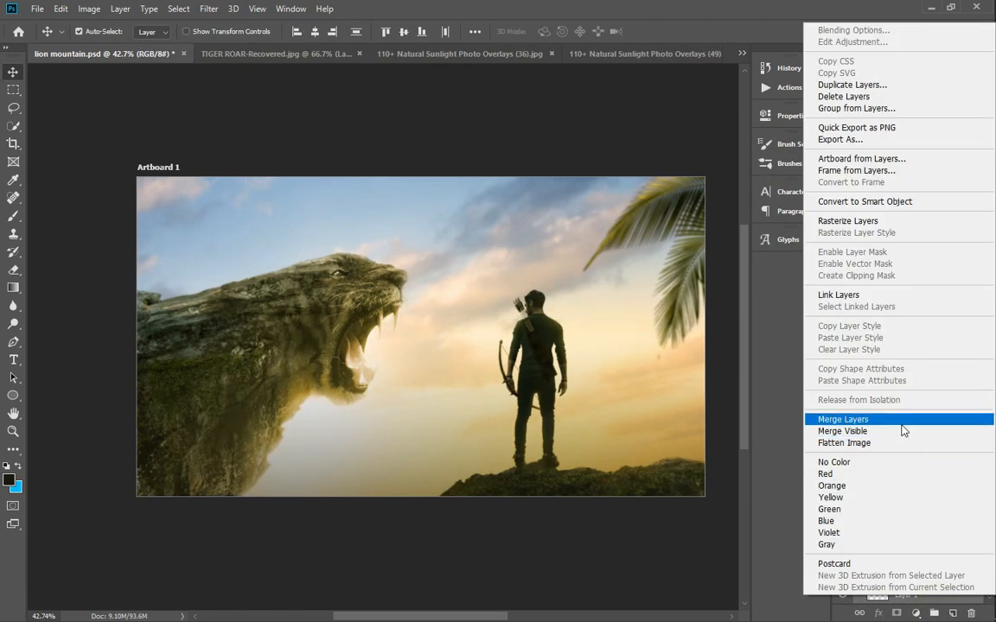
{"action": "left_click", "coordinate": [899, 597]}
{"action": "key", "text": "ctrl+j"}
{"action": "right_click", "coordinate": [900, 572]}
{"action": "left_click", "coordinate": [760, 398]}
{"action": "key", "text": "ctrl+shift+a"}
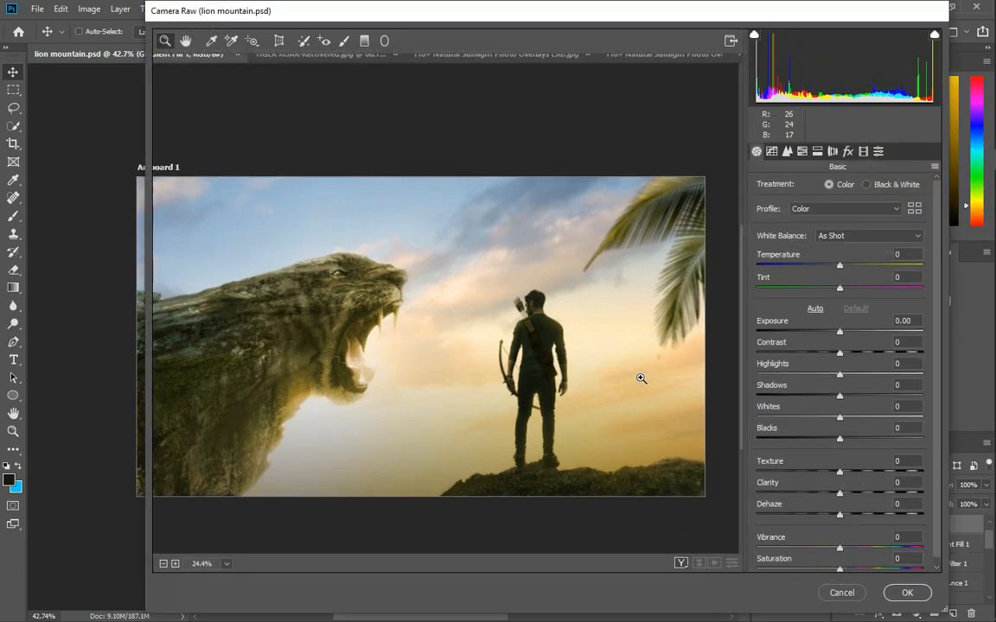
{"action": "left_click", "coordinate": [851, 592]}
{"action": "left_click", "coordinate": [14, 145]}
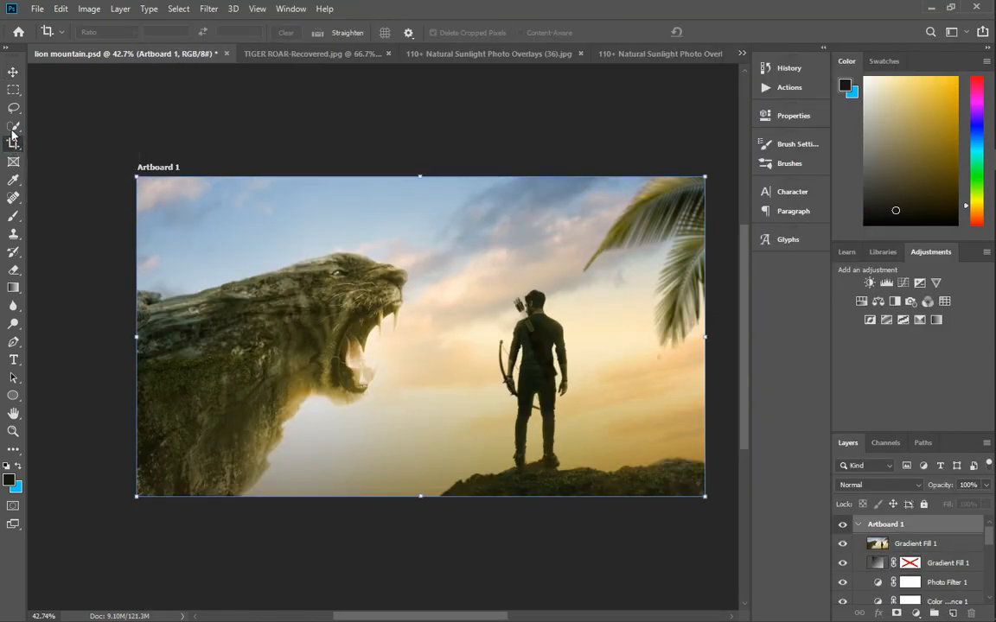
{"action": "left_click", "coordinate": [915, 543]}
{"action": "right_click", "coordinate": [13, 143]}
{"action": "left_click", "coordinate": [85, 146]}
{"action": "left_click", "coordinate": [944, 542]}
{"action": "left_click", "coordinate": [195, 263]}
{"action": "scroll", "coordinate": [239, 302], "scroll_direction": "down", "scroll_amount": 3}
{"action": "left_click", "coordinate": [13, 72]}
{"action": "left_click", "coordinate": [229, 155]}
{"action": "scroll", "coordinate": [417, 290], "scroll_direction": "up", "scroll_amount": 2}
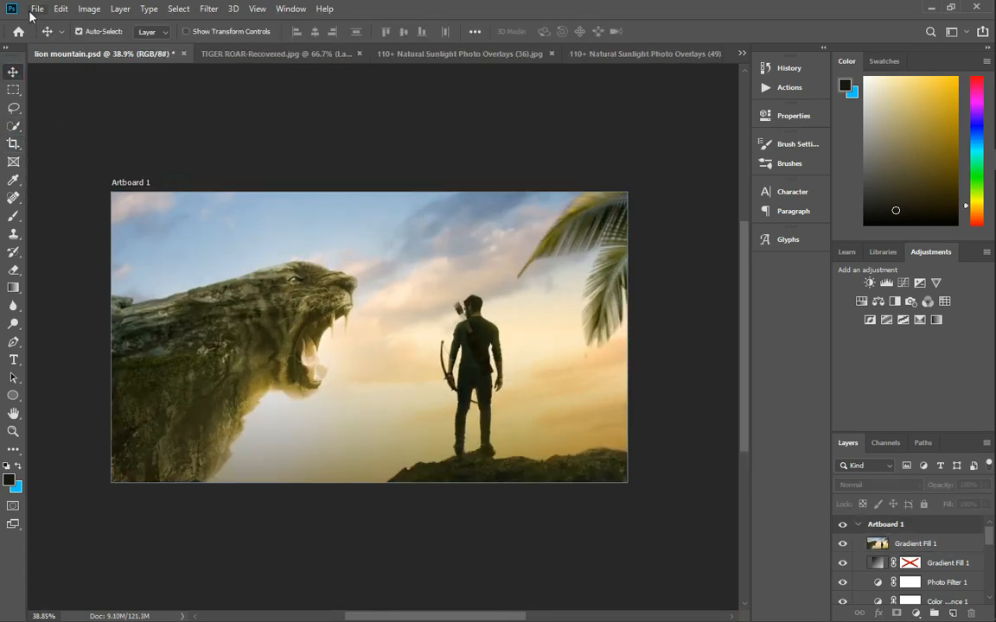
- Strengthen the tones and clarity of the merged layer with the Camera Raw Filter and compare the image with and without the change
{"action": "key", "text": "ctrl+shift+a"}
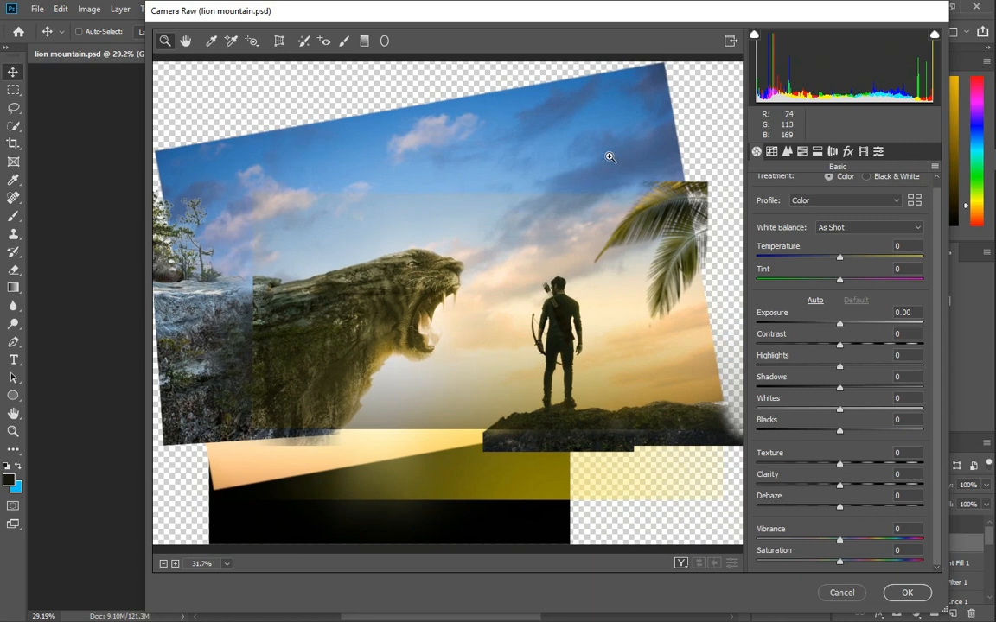
{"action": "left_click_drag", "start_coordinate": [839, 344], "coordinate": [820, 430]}
{"action": "left_click_drag", "start_coordinate": [840, 485], "coordinate": [847, 507]}
{"action": "left_click", "coordinate": [907, 593]}
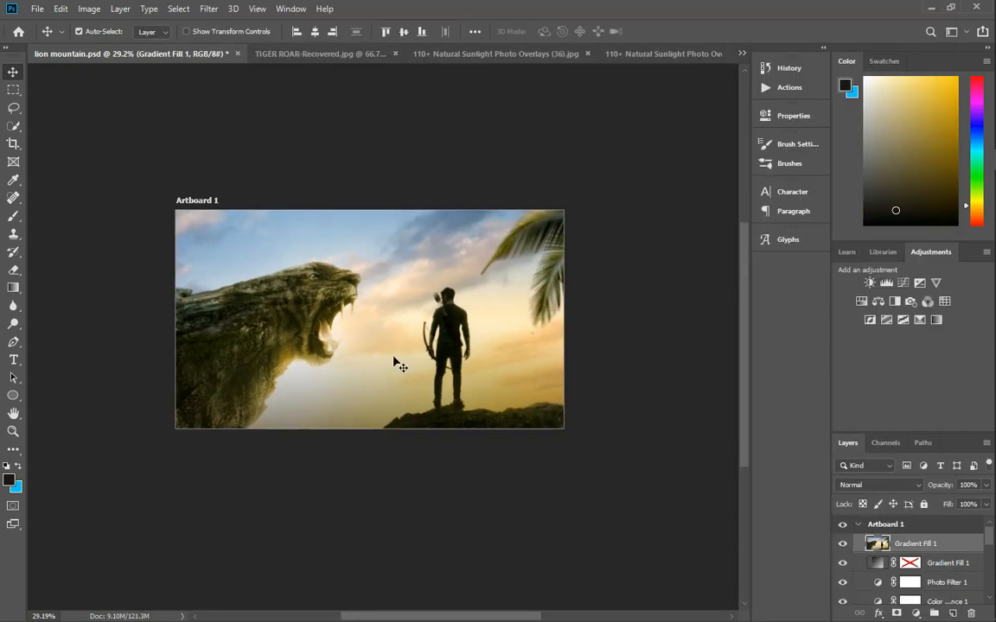
{"action": "scroll", "coordinate": [273, 328], "scroll_direction": "up", "scroll_amount": 10}
{"action": "key", "text": "ctrl+z"}
{"action": "key", "text": "ctrl+shift+z"}
{"action": "scroll", "coordinate": [350, 341], "scroll_direction": "down", "scroll_amount": 7}
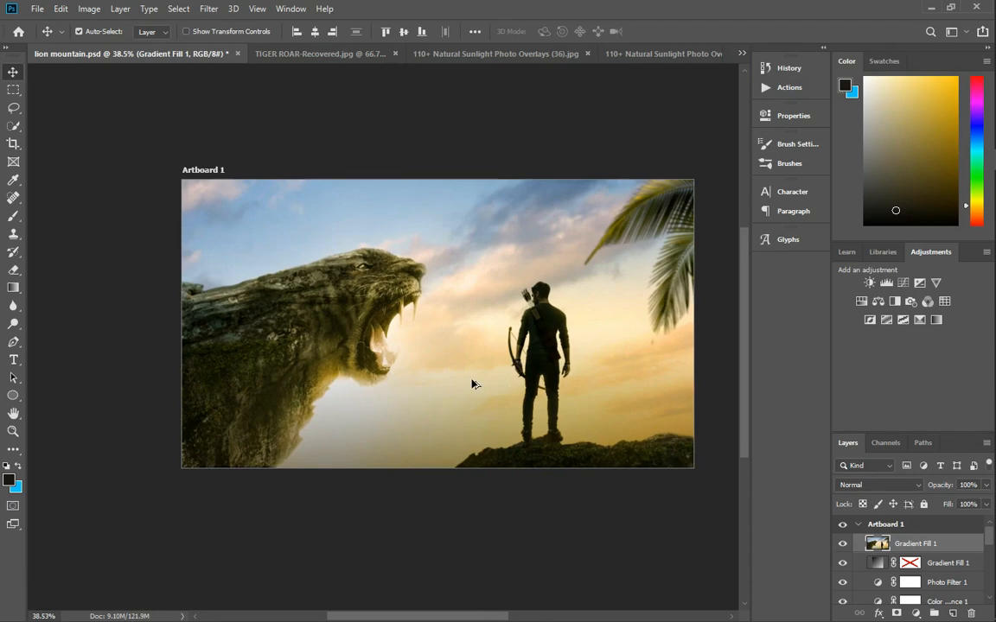